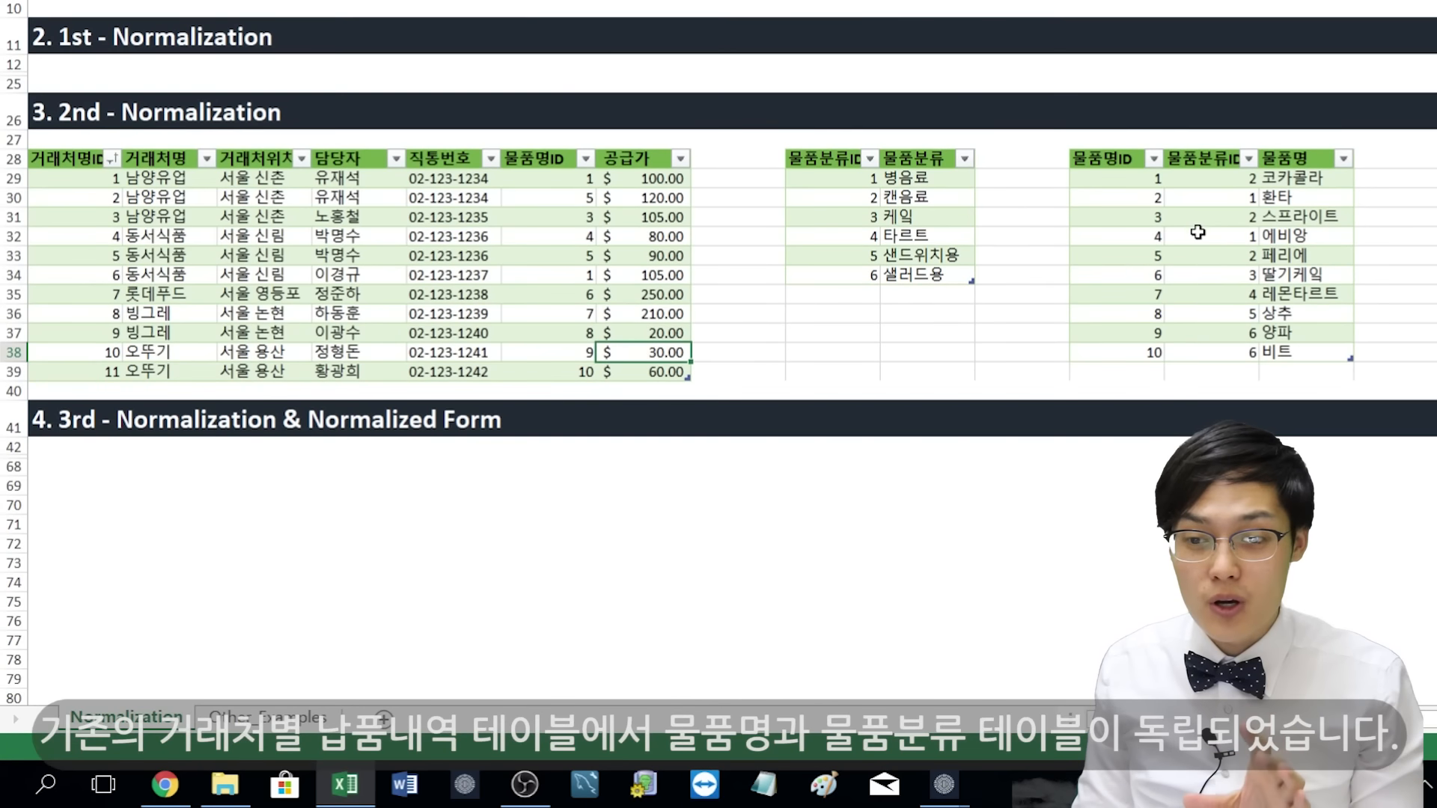
# - Examine how the 물품분류 table, the 물품명 table and the main delivery table under 2nd - Normalization link through their ID columns
pyautogui.click(933, 200)
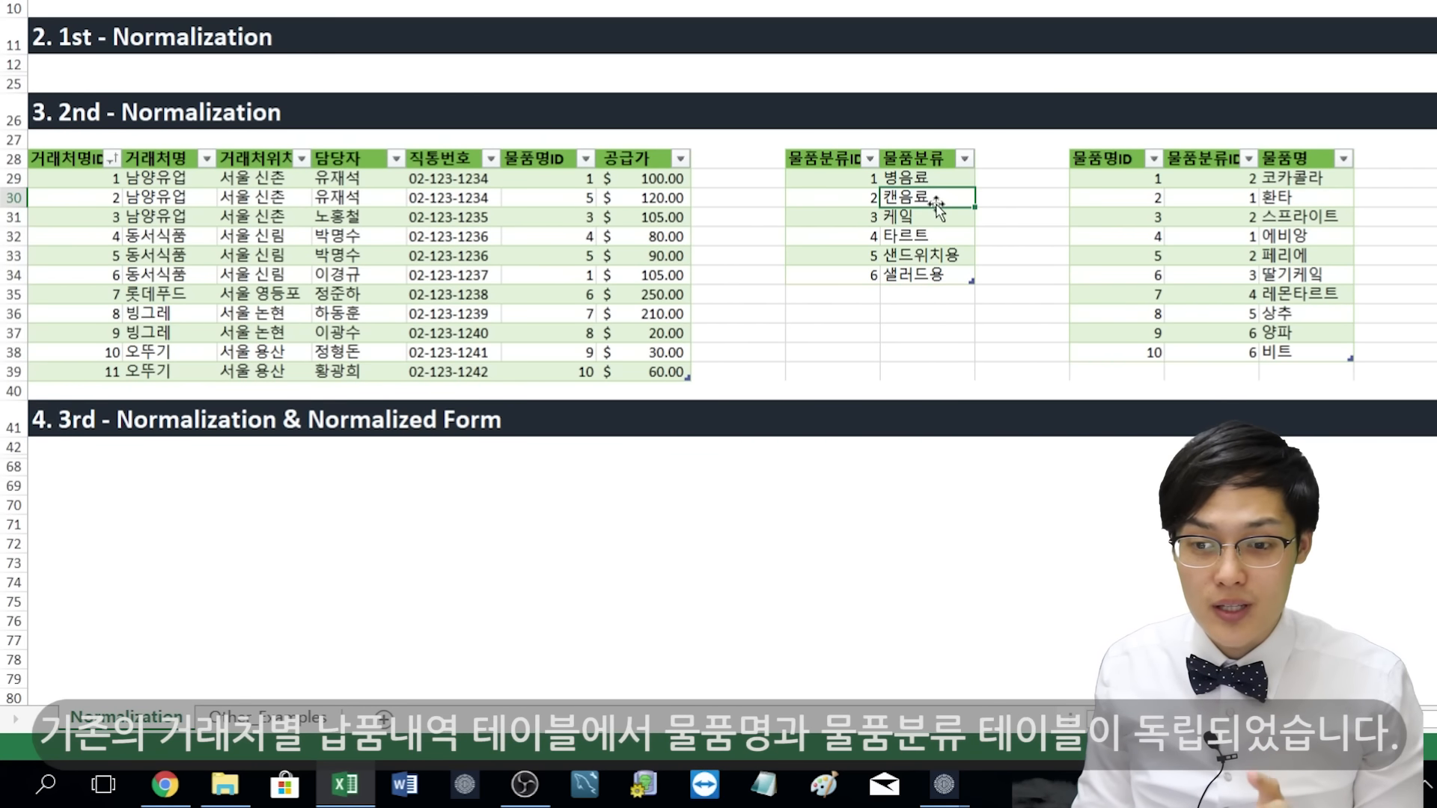
pyautogui.moveTo(828, 178); pyautogui.dragTo(906, 274)
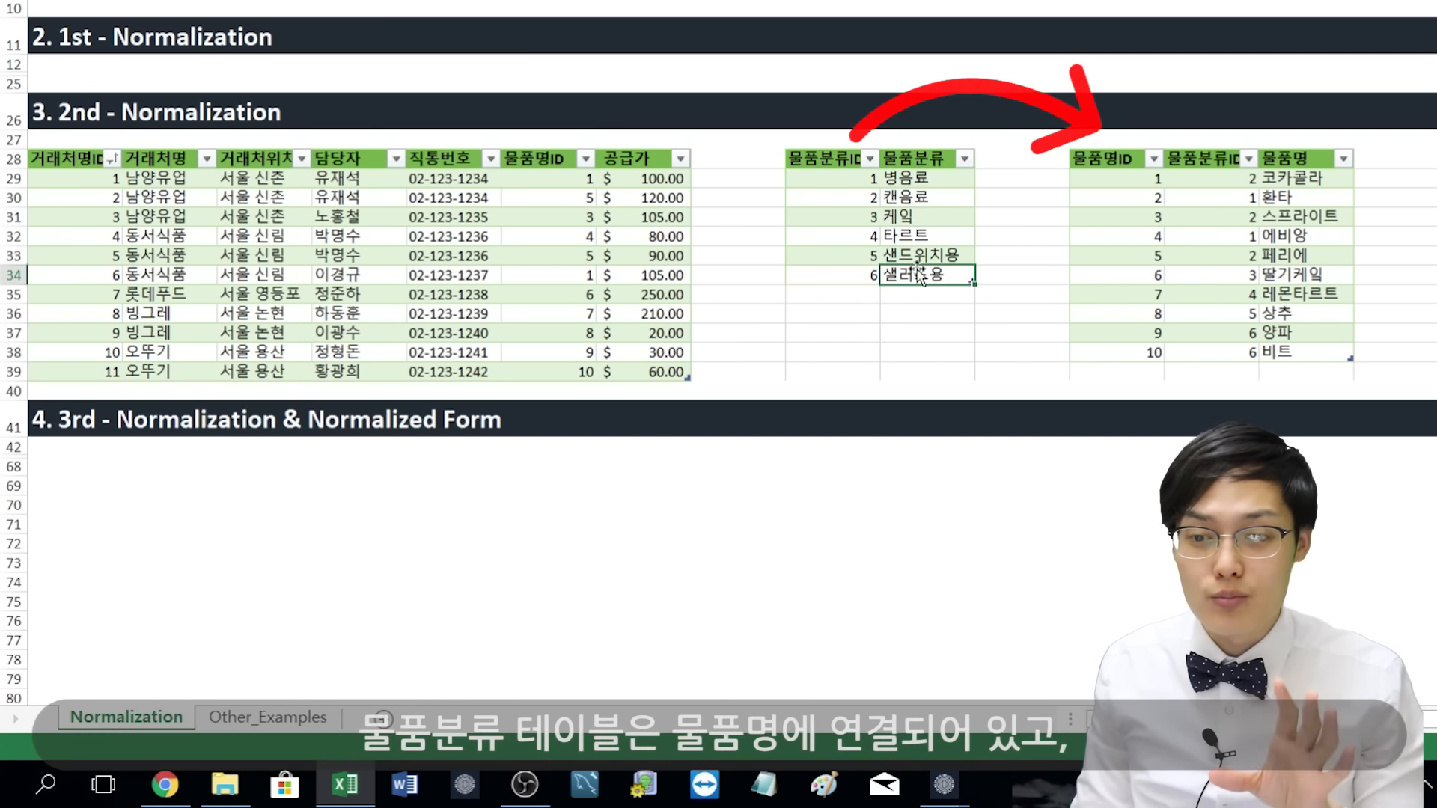
pyautogui.moveTo(1096, 178); pyautogui.dragTo(1276, 284)
pyautogui.click(1125, 220)
pyautogui.moveTo(271, 184); pyautogui.dragTo(685, 281)
pyautogui.click(600, 257)
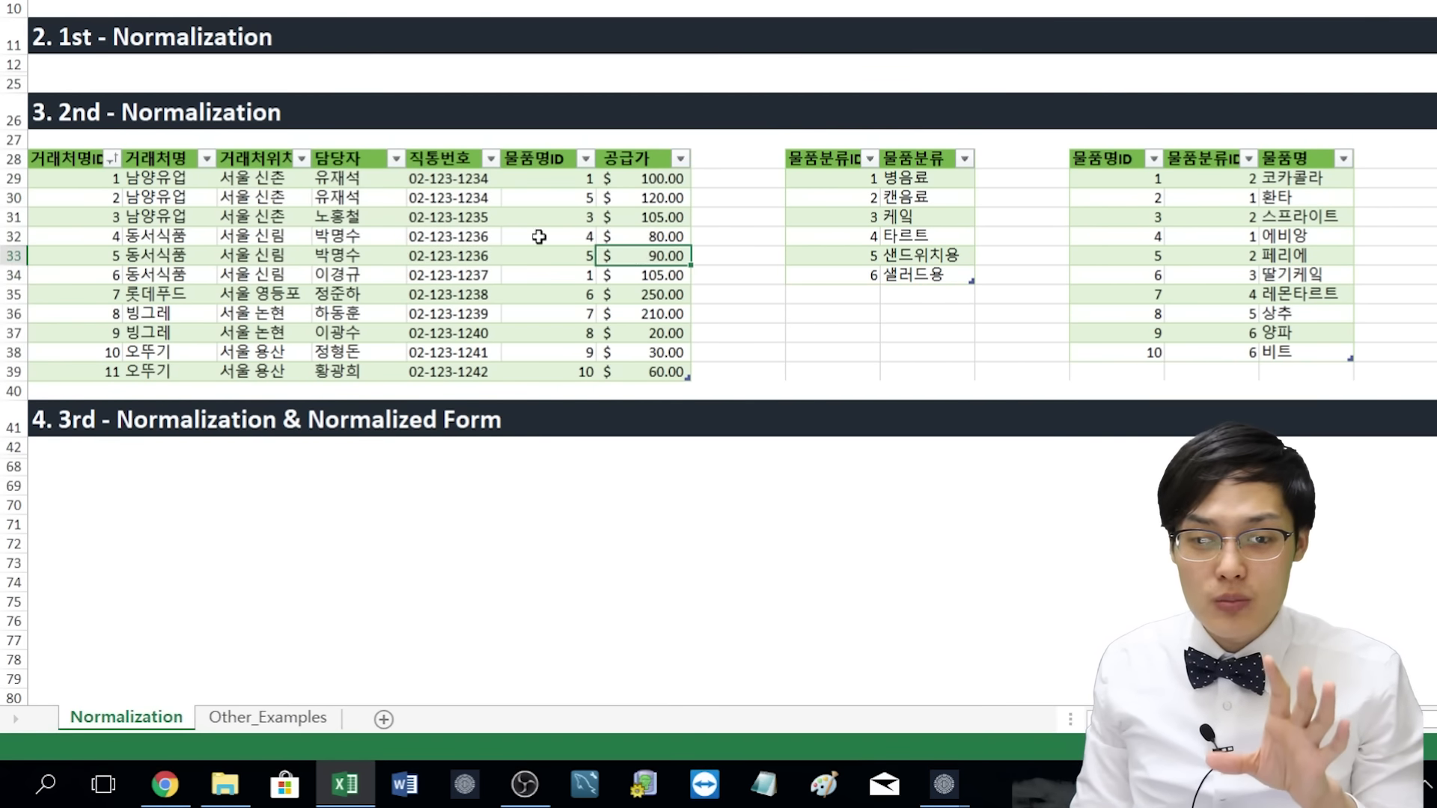
pyautogui.moveTo(569, 180); pyautogui.dragTo(591, 318)
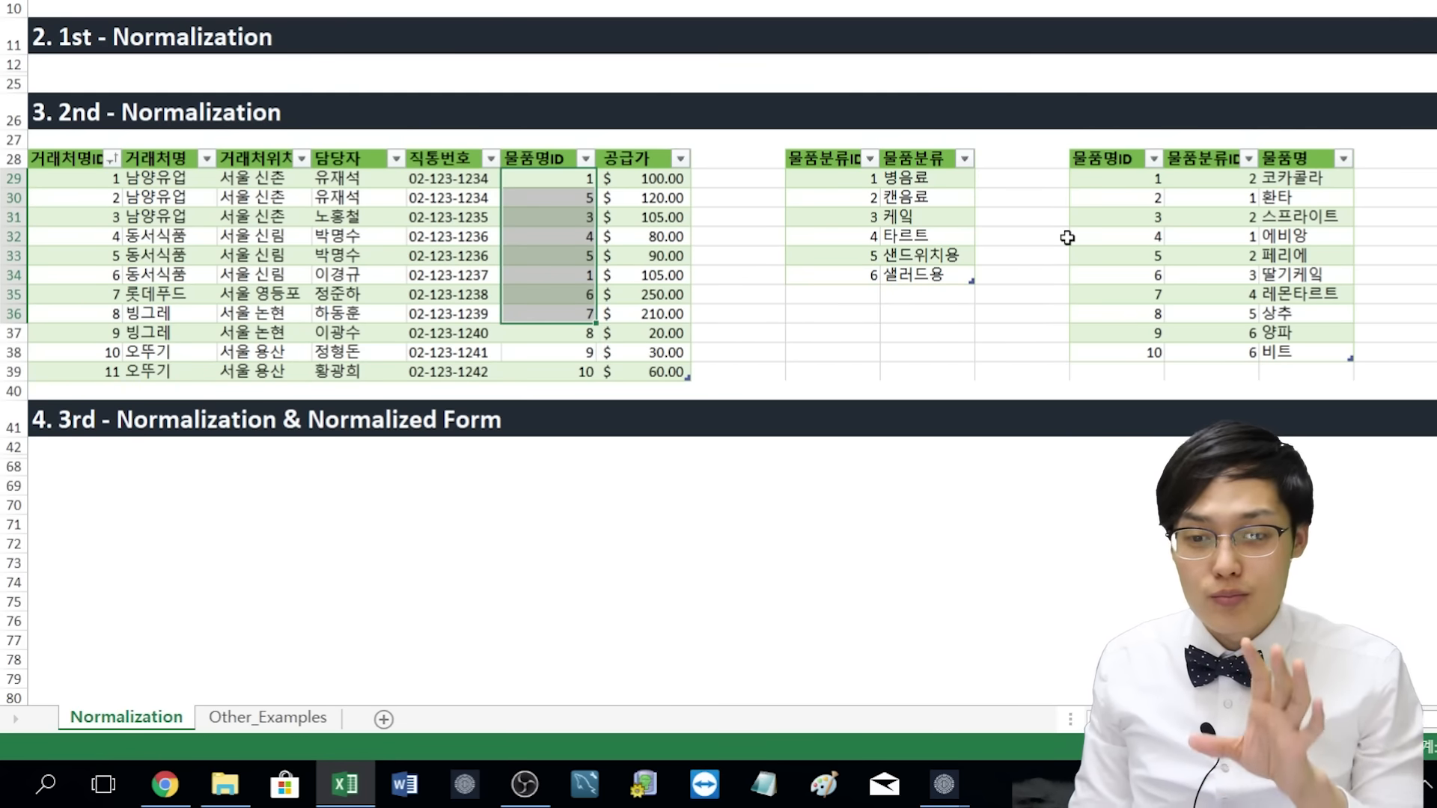
pyautogui.click(1122, 237)
pyautogui.click(1252, 240)
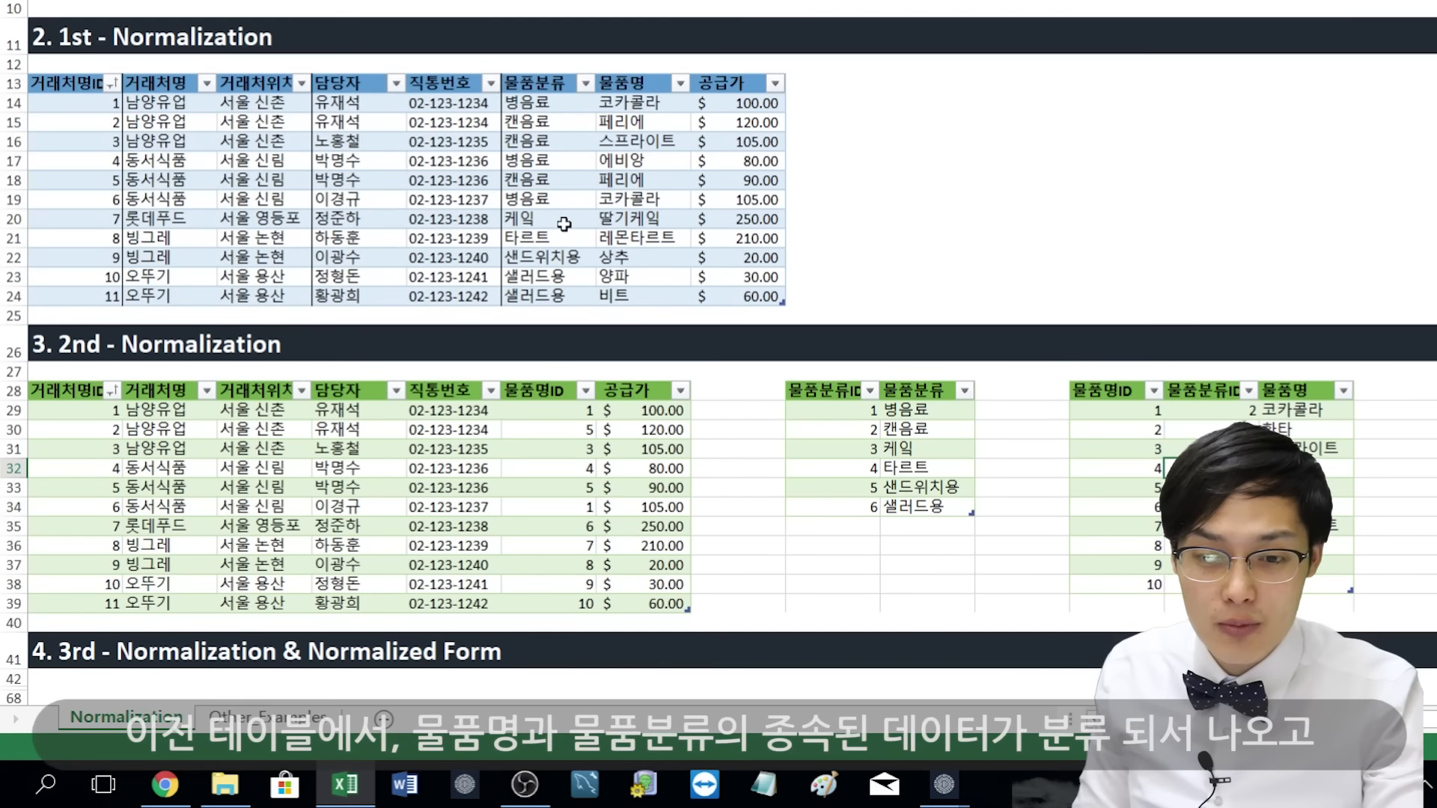
# - Compare the 물품분류 and 물품명 columns of the 1st - Normalization table with the separate ID-linked category and product tables
pyautogui.scroll(-1, 719, 352)
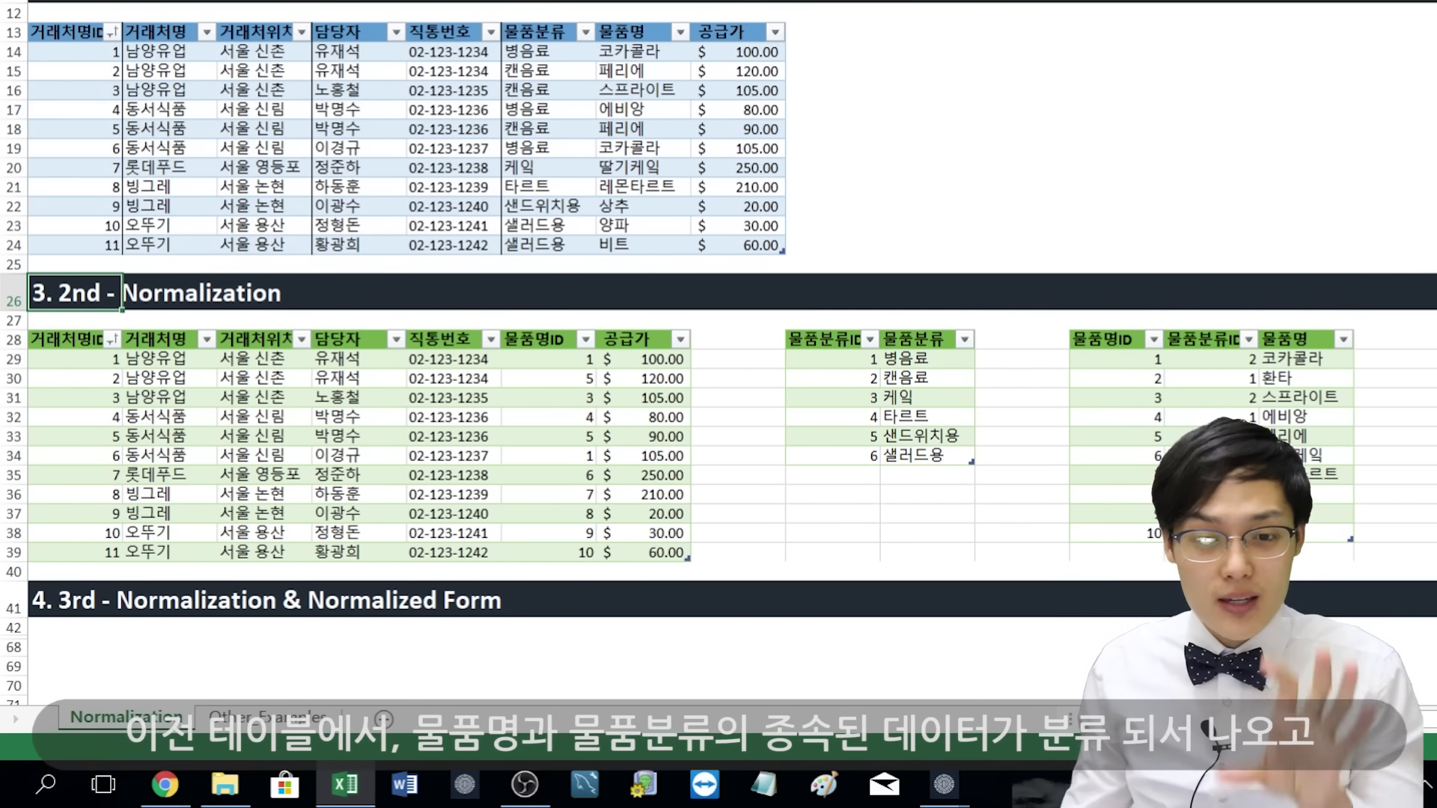
pyautogui.click(520, 187)
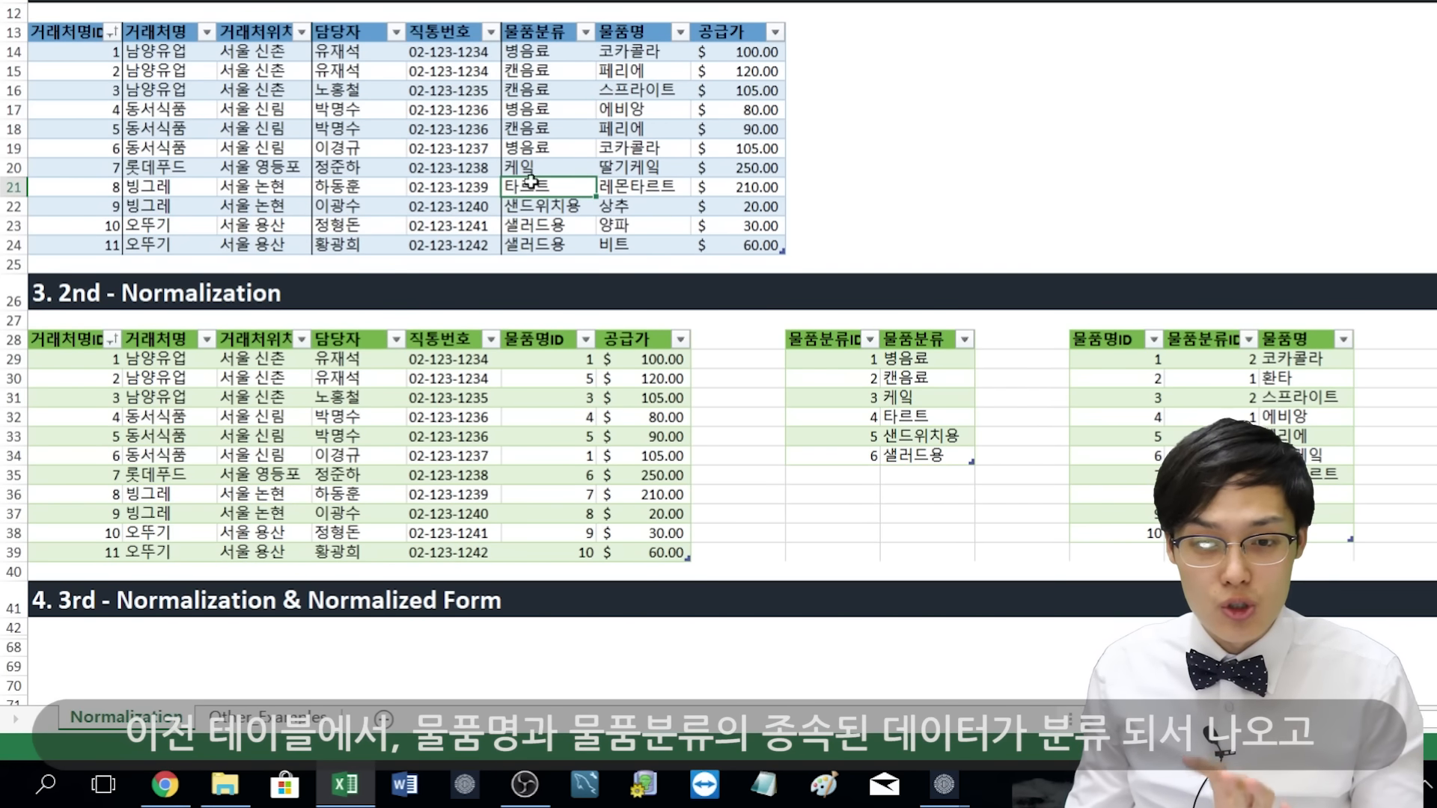
pyautogui.click(635, 151)
pyautogui.click(583, 136)
pyautogui.click(620, 136)
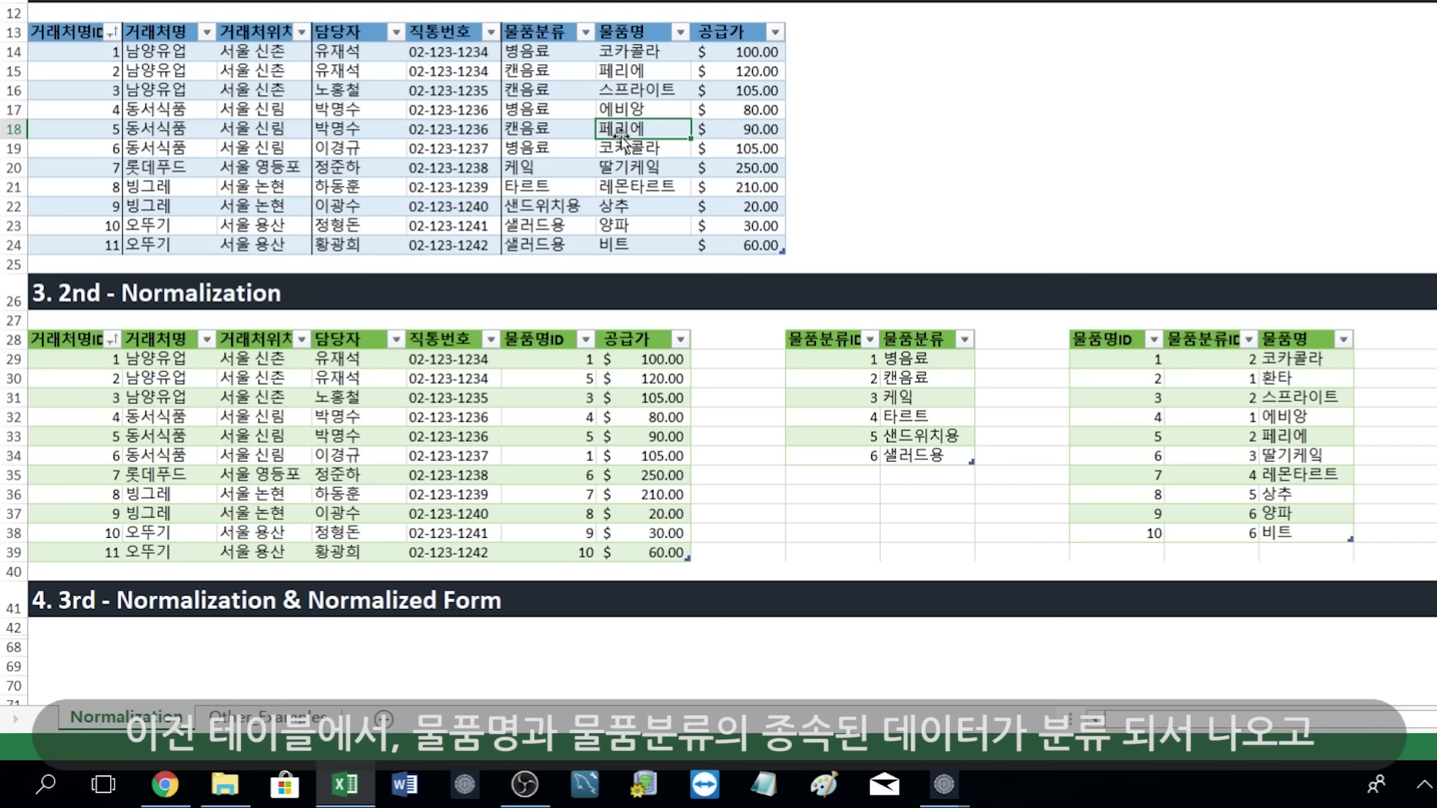
pyautogui.click(1166, 437)
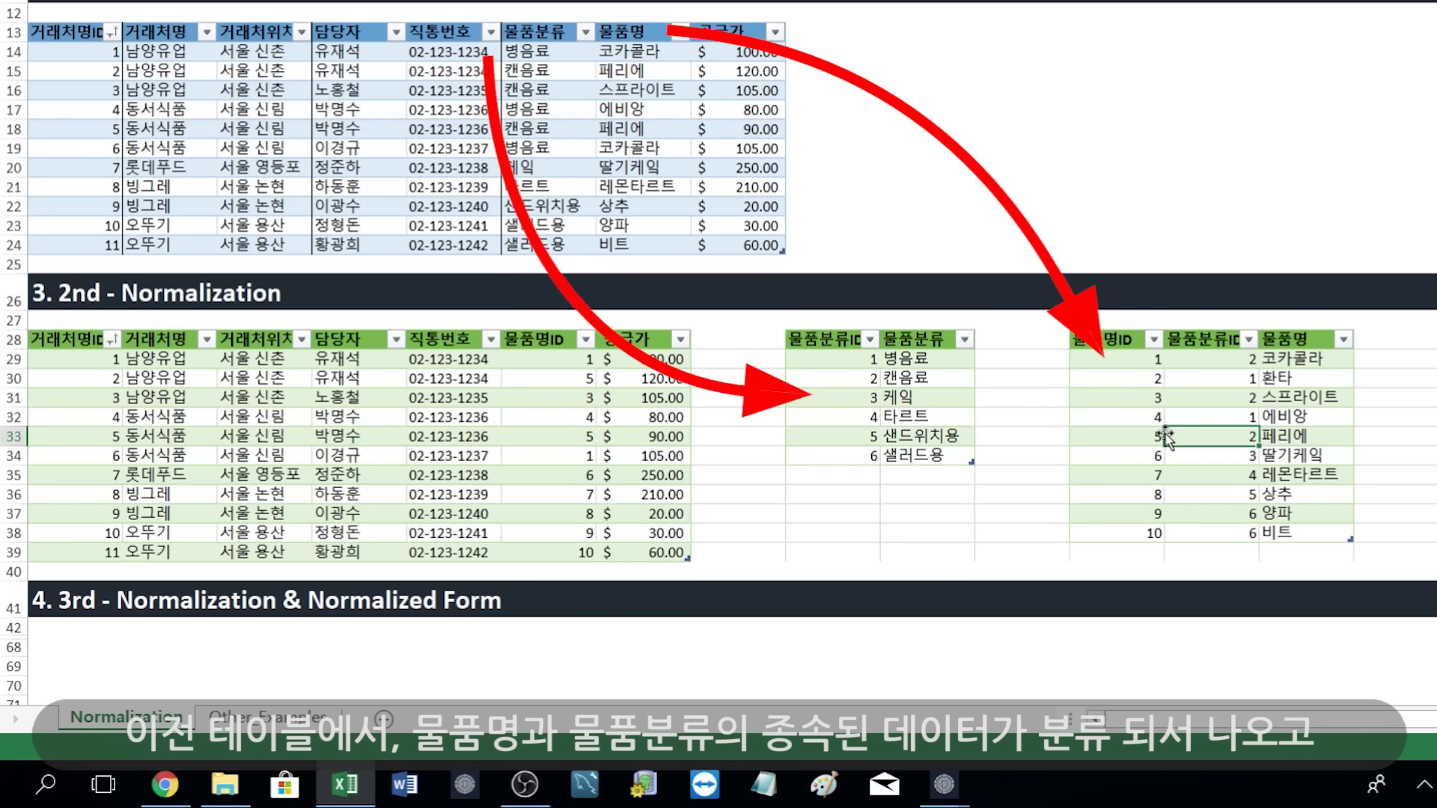
pyautogui.moveTo(840, 359); pyautogui.dragTo(928, 457)
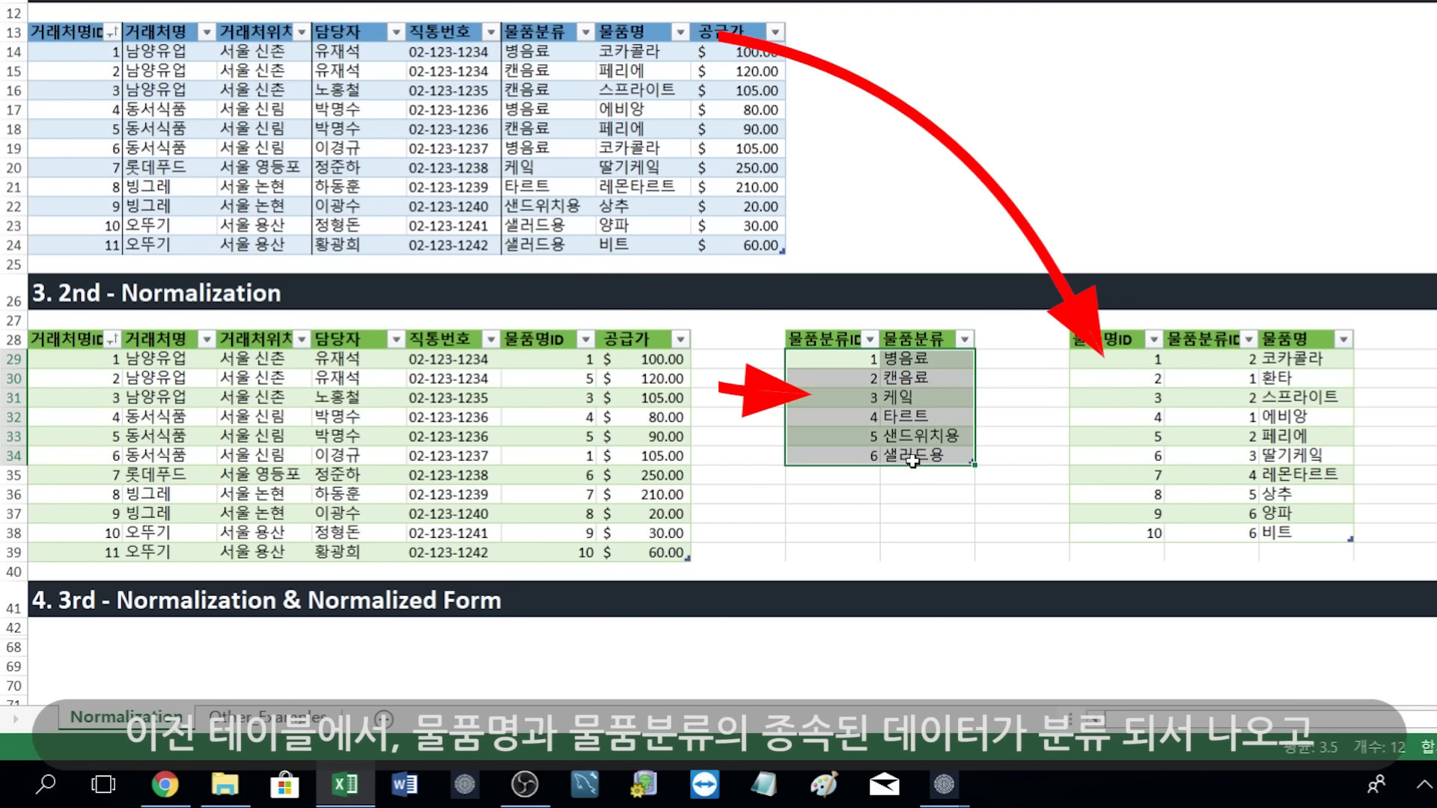
pyautogui.moveTo(1102, 359); pyautogui.dragTo(1270, 530)
pyautogui.click(1274, 481)
pyautogui.click(898, 359)
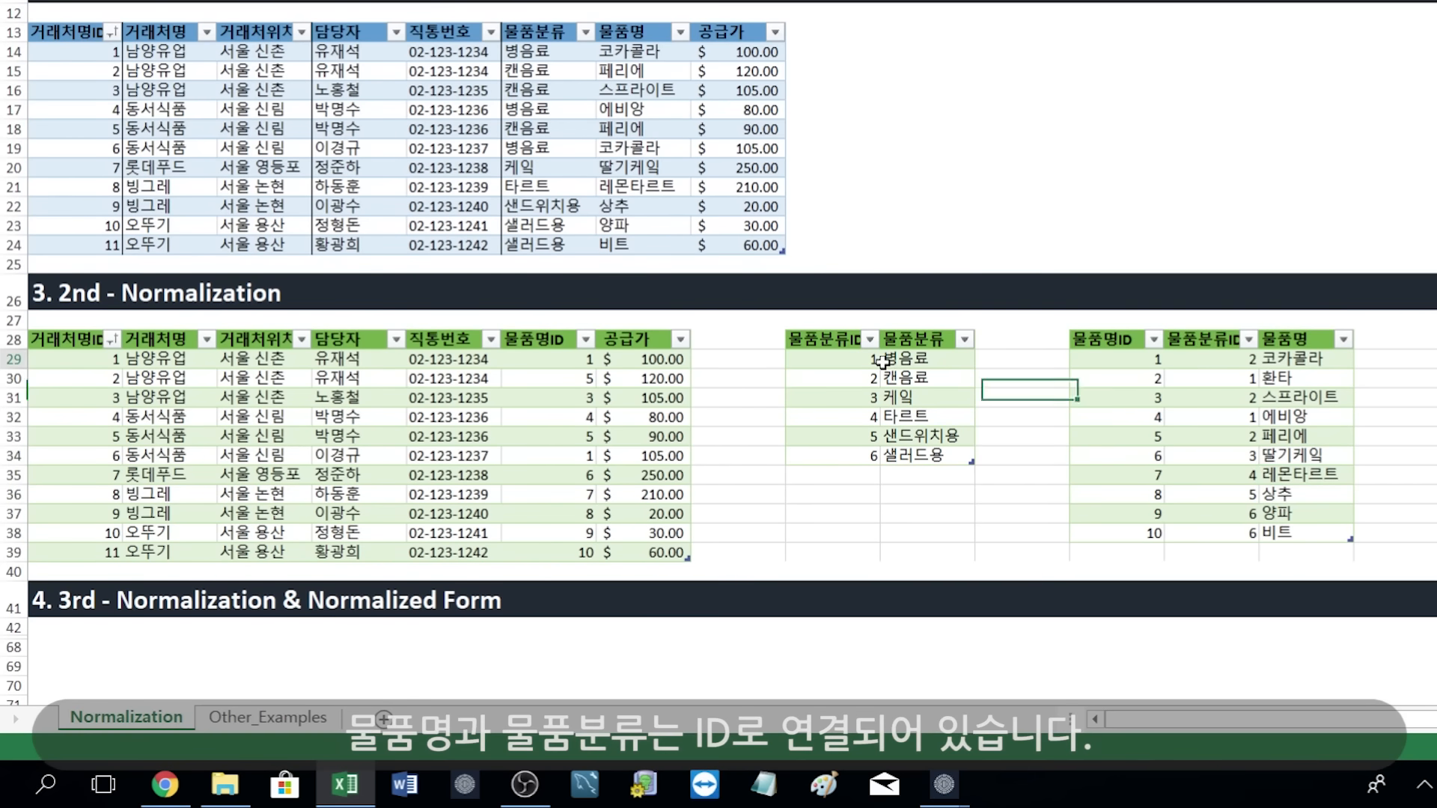
pyautogui.moveTo(1211, 361); pyautogui.dragTo(1239, 536)
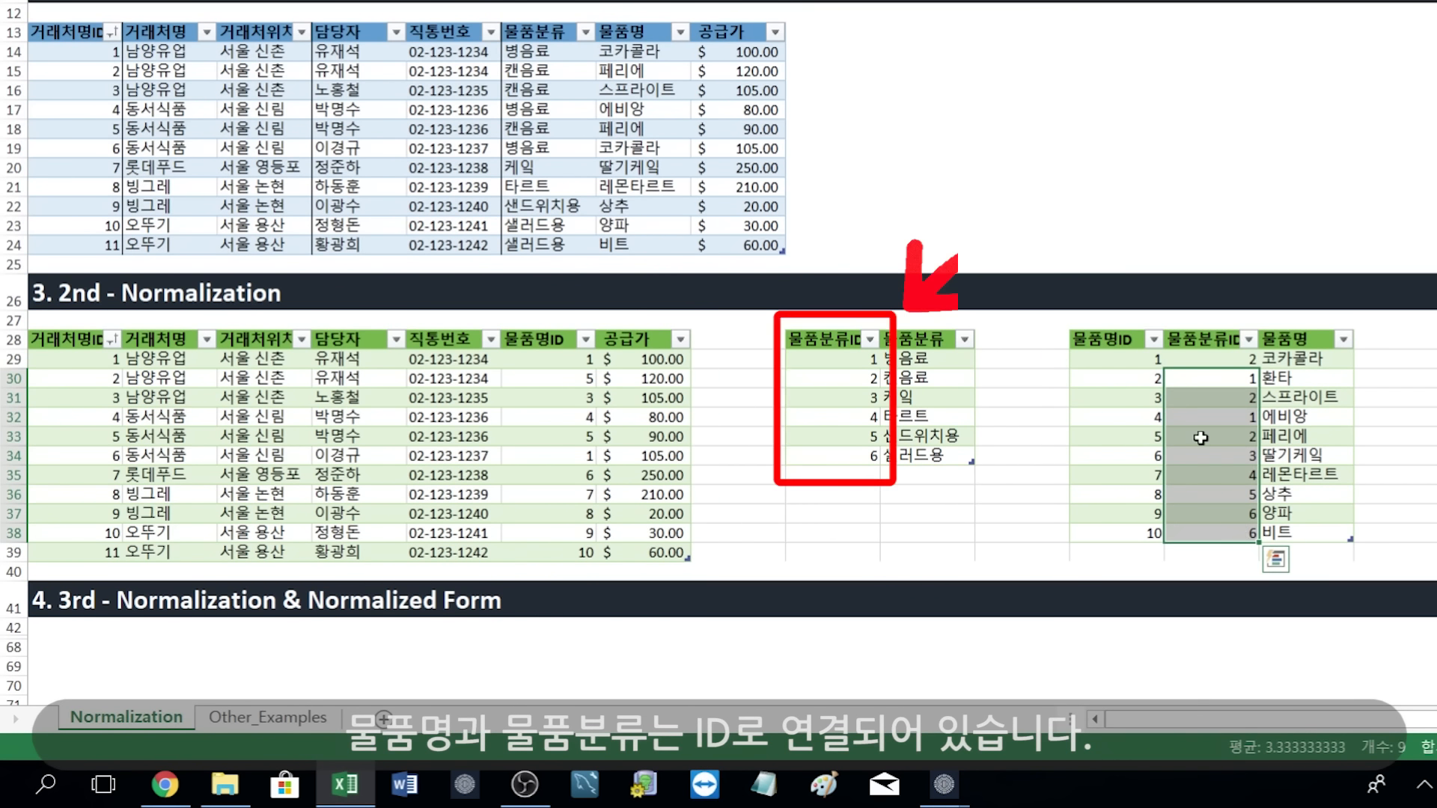
pyautogui.click(939, 362)
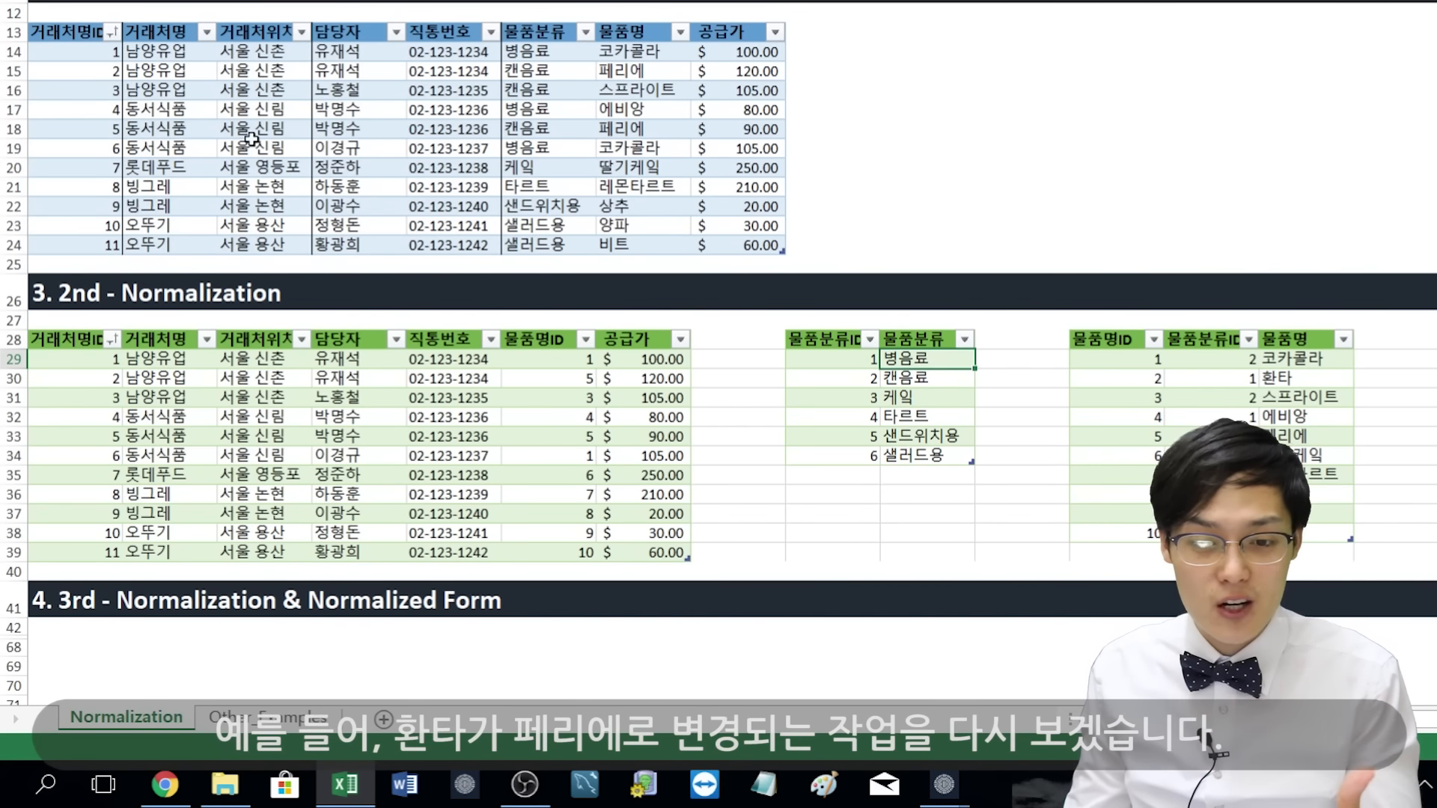
# - In the 1st - Normalization table, change the 물품명 of the record with 거래처명ID 2 to 환타
pyautogui.click(650, 52)
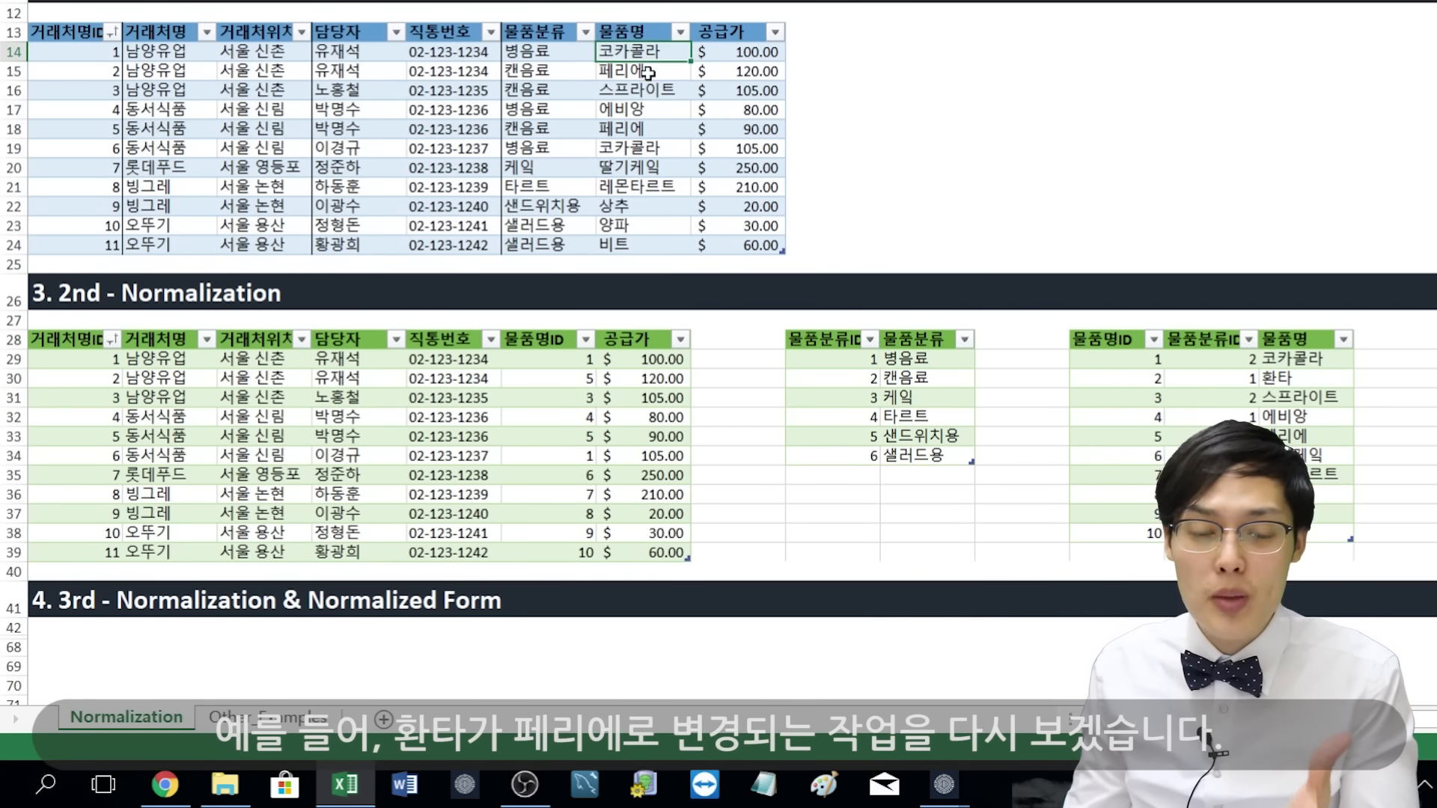
pyautogui.click(651, 71)
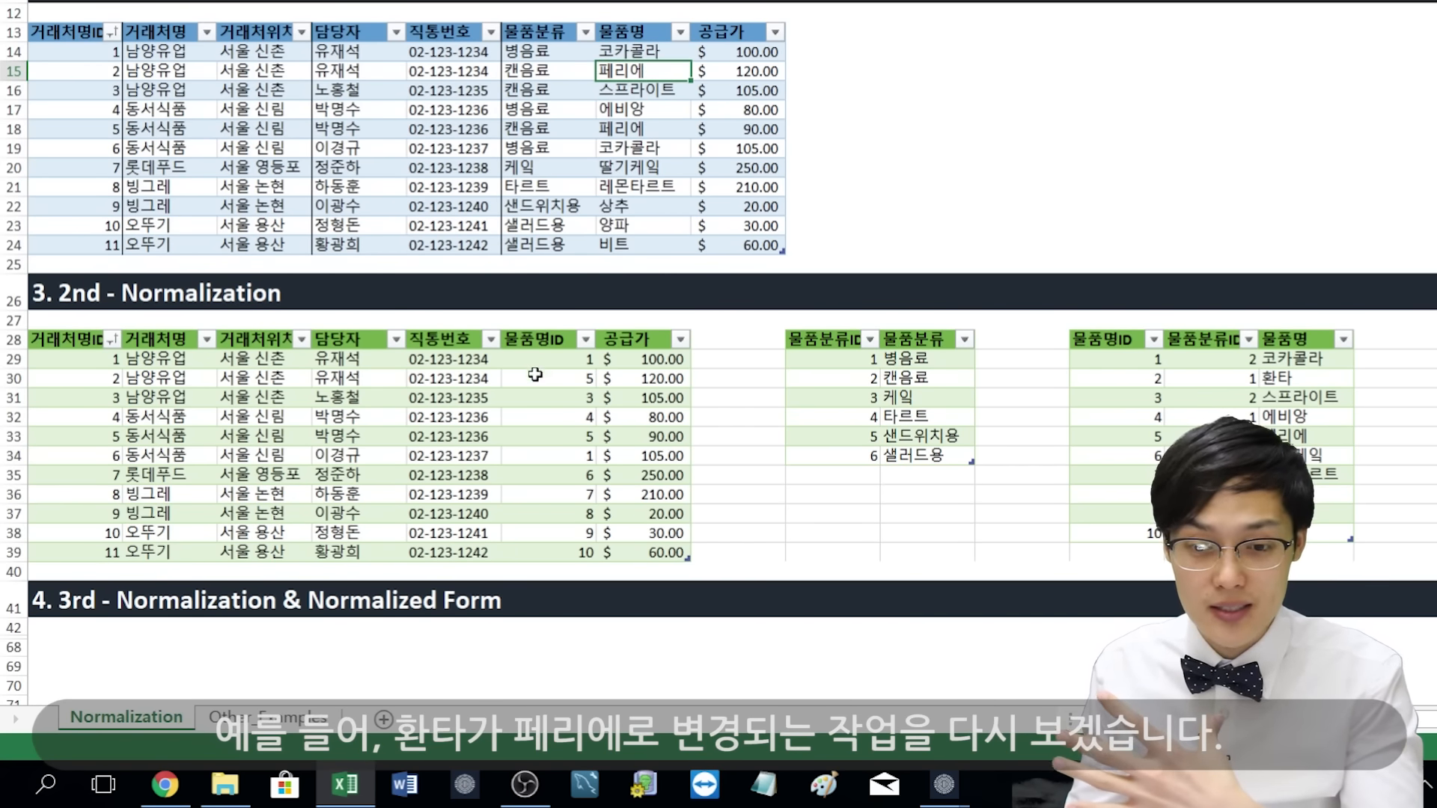
pyautogui.moveTo(99, 382); pyautogui.dragTo(519, 380)
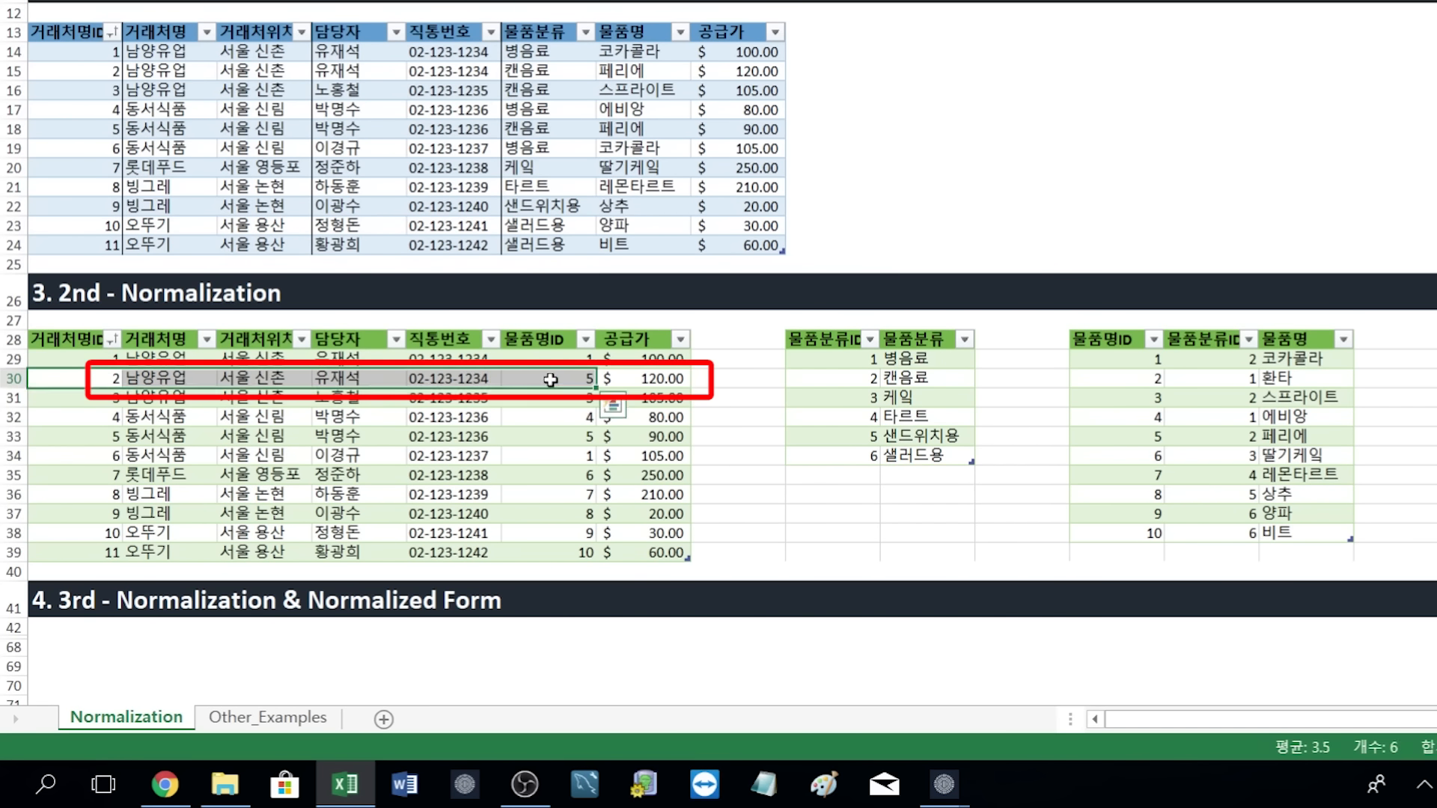
pyautogui.click(550, 378)
pyautogui.click(1156, 437)
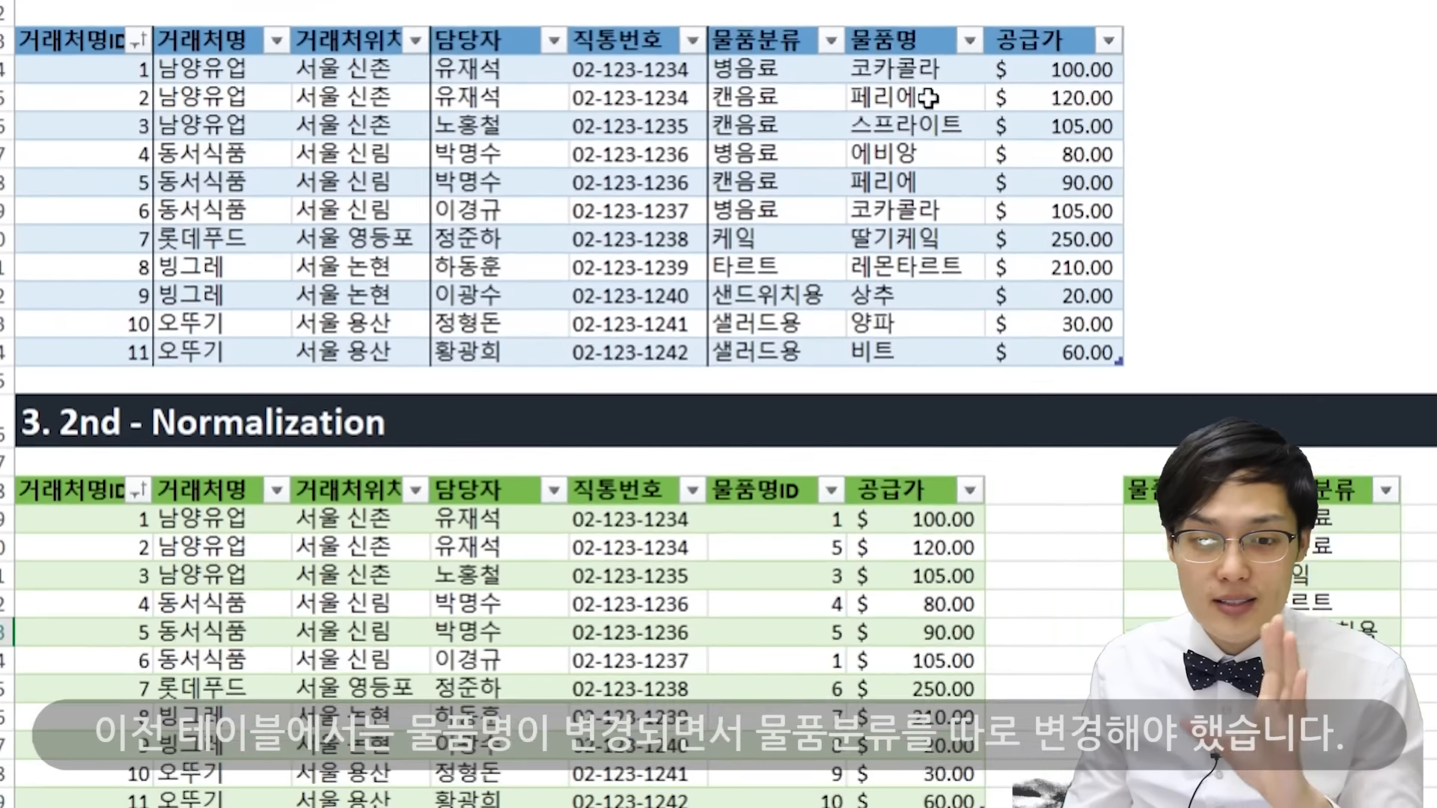
pyautogui.click(642, 75)
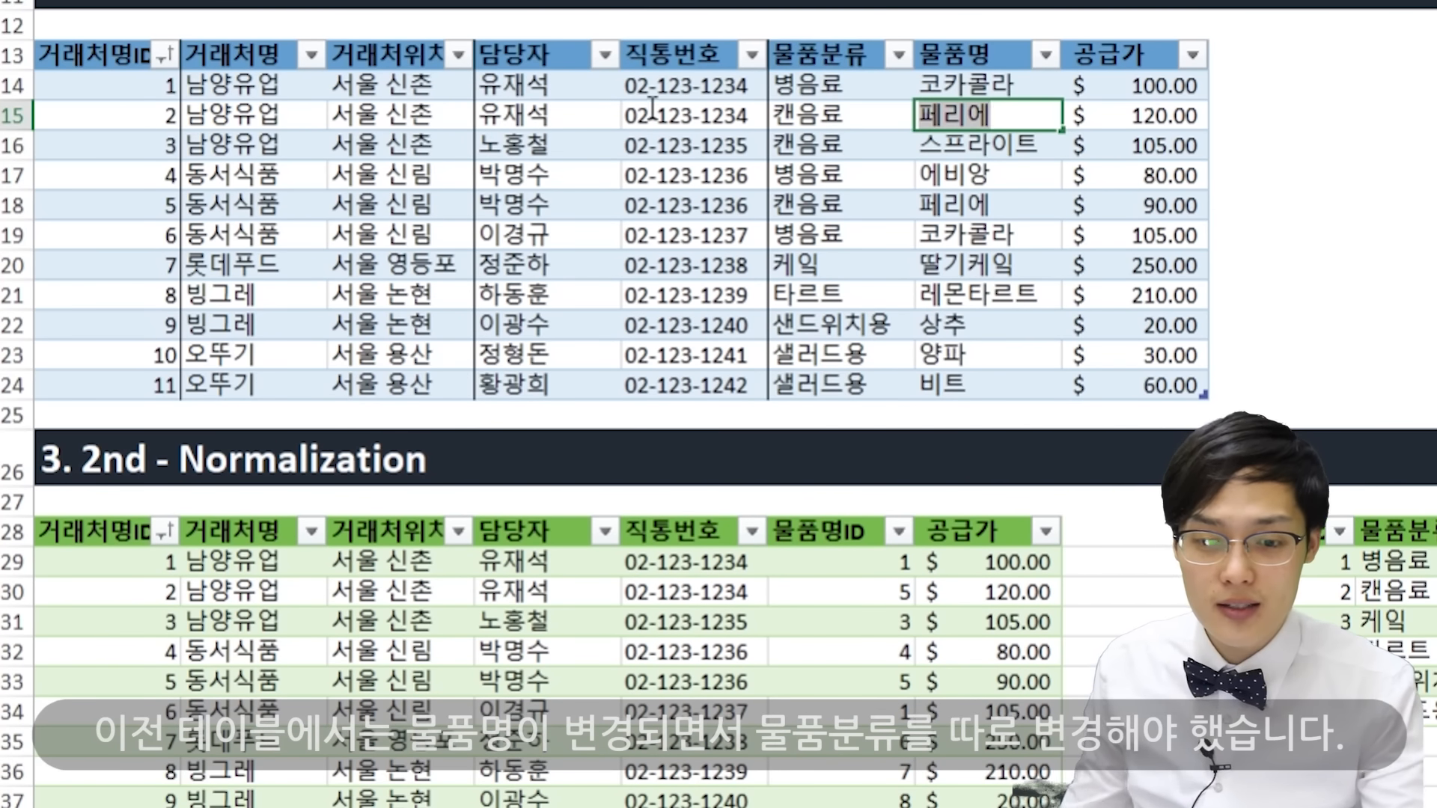
pyautogui.write('환')
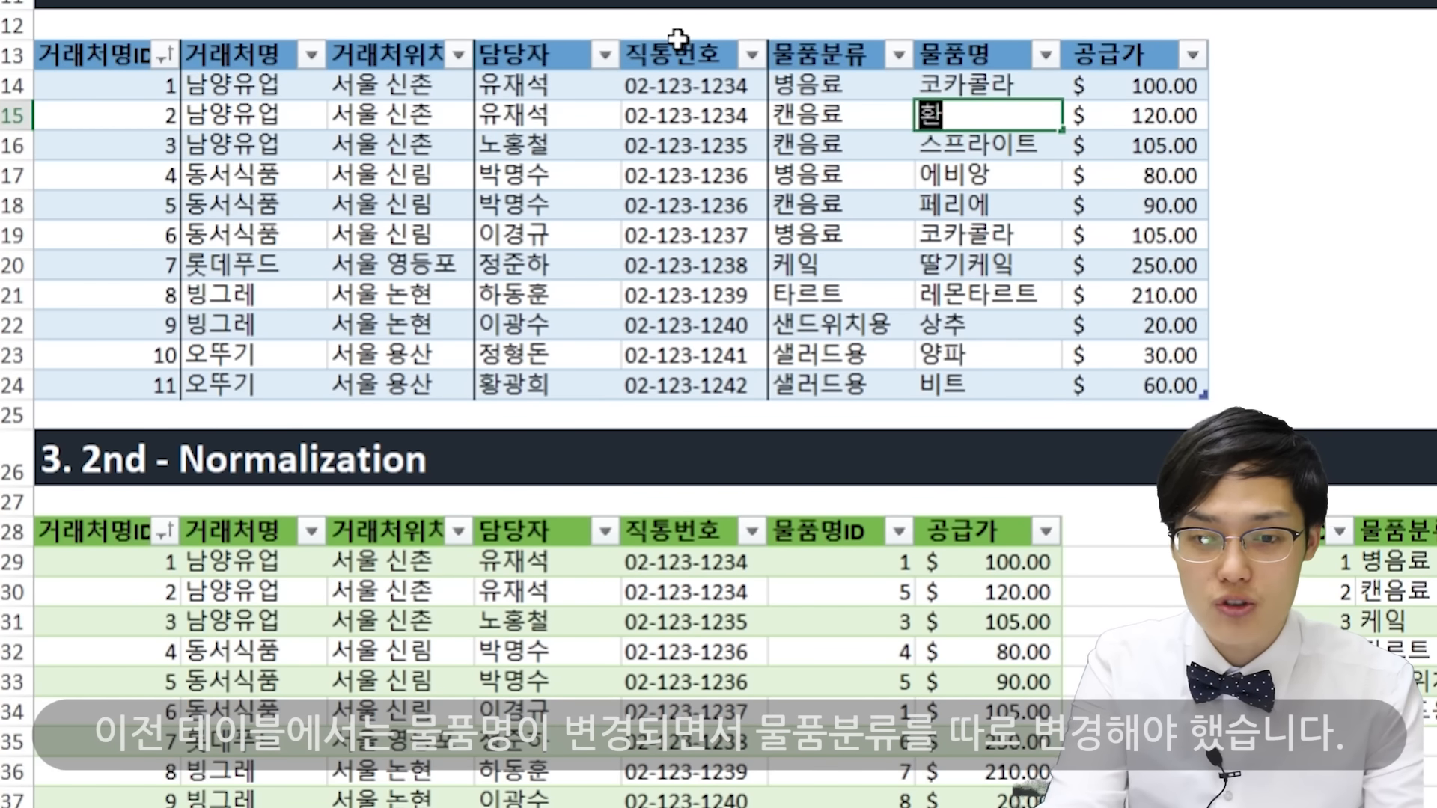
pyautogui.write('타')
pyautogui.press('Return')
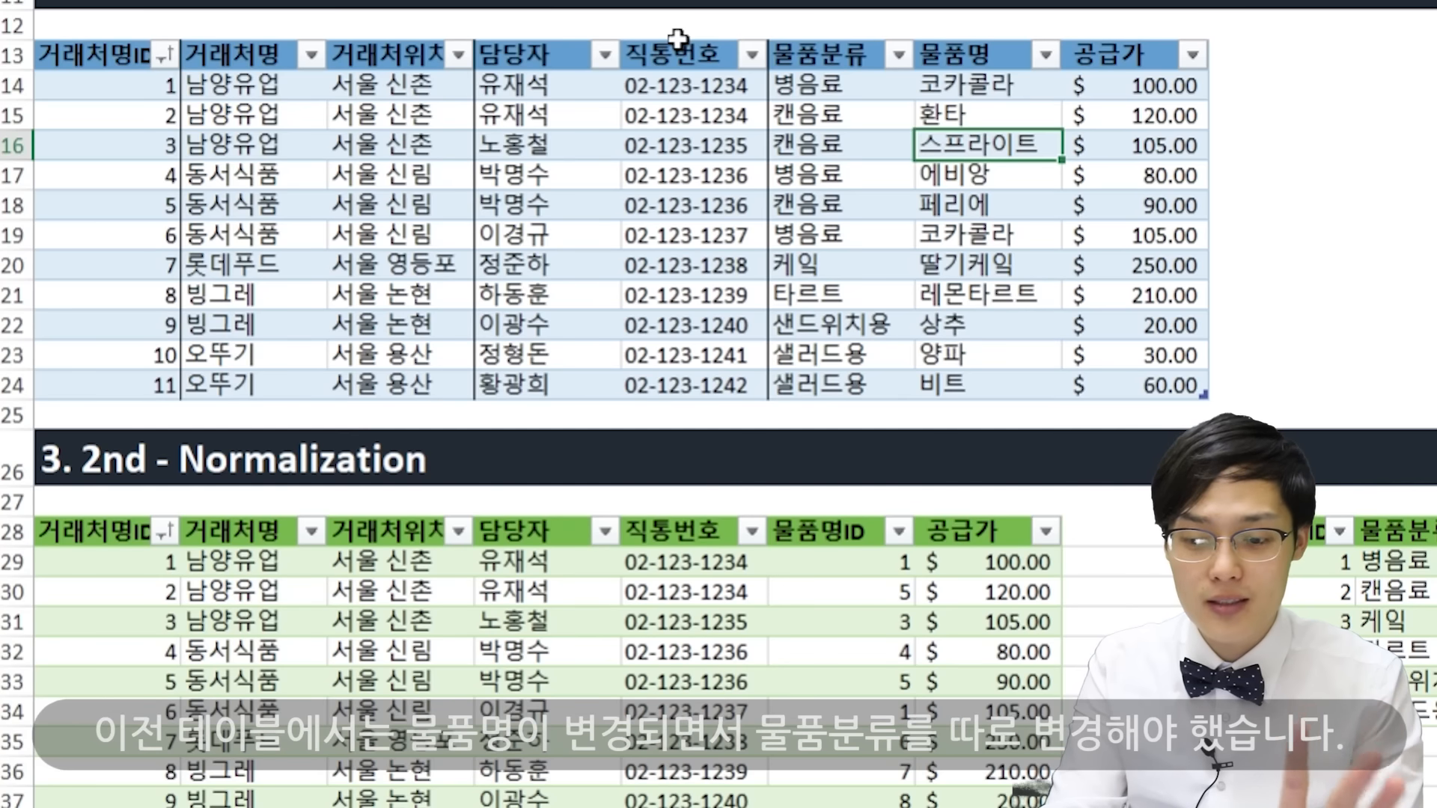
# - Set the 물품분류 of the 환타 record in the 1st - Normalization table to 병음료
pyautogui.press('Up')
pyautogui.press('Left')
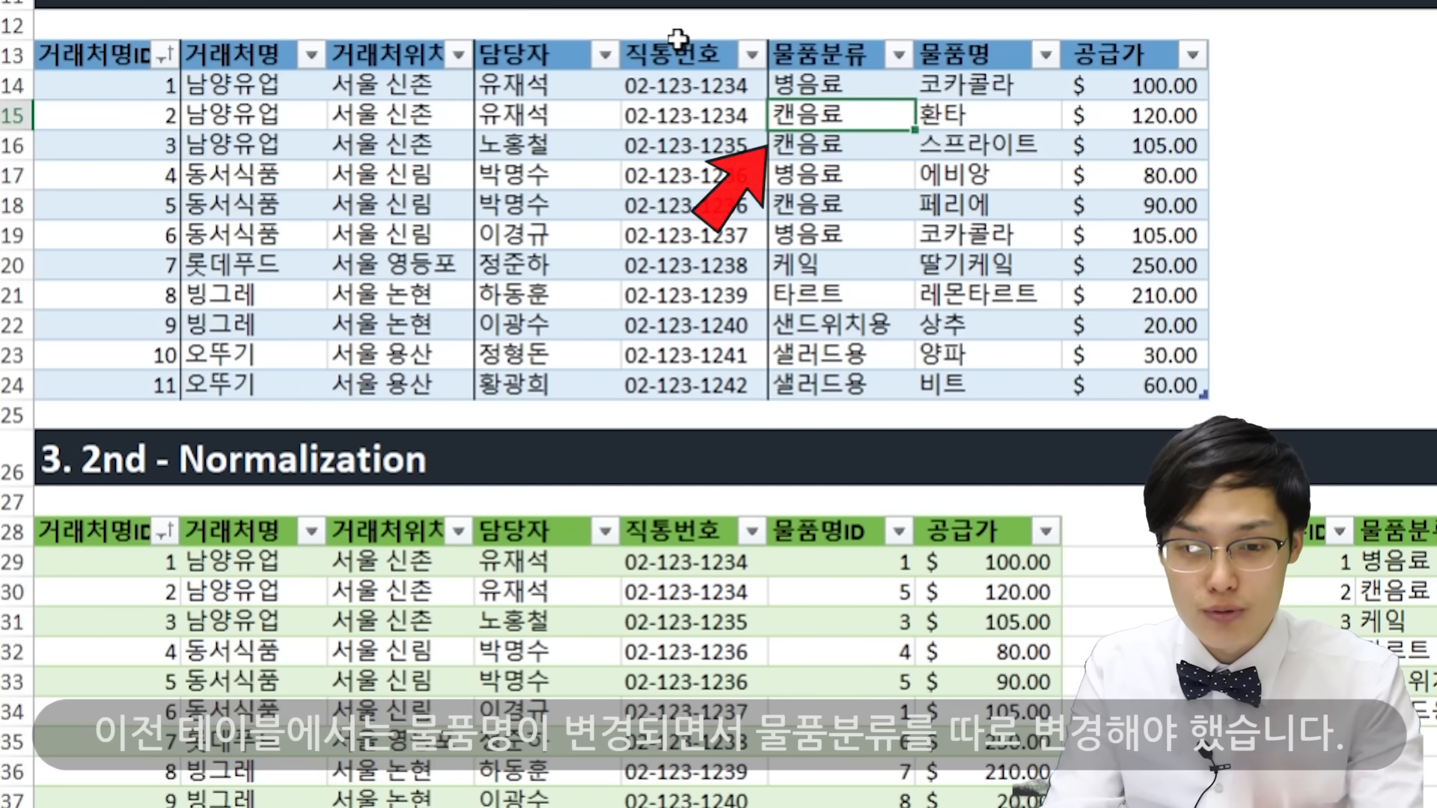
pyautogui.write('병ㅇ')
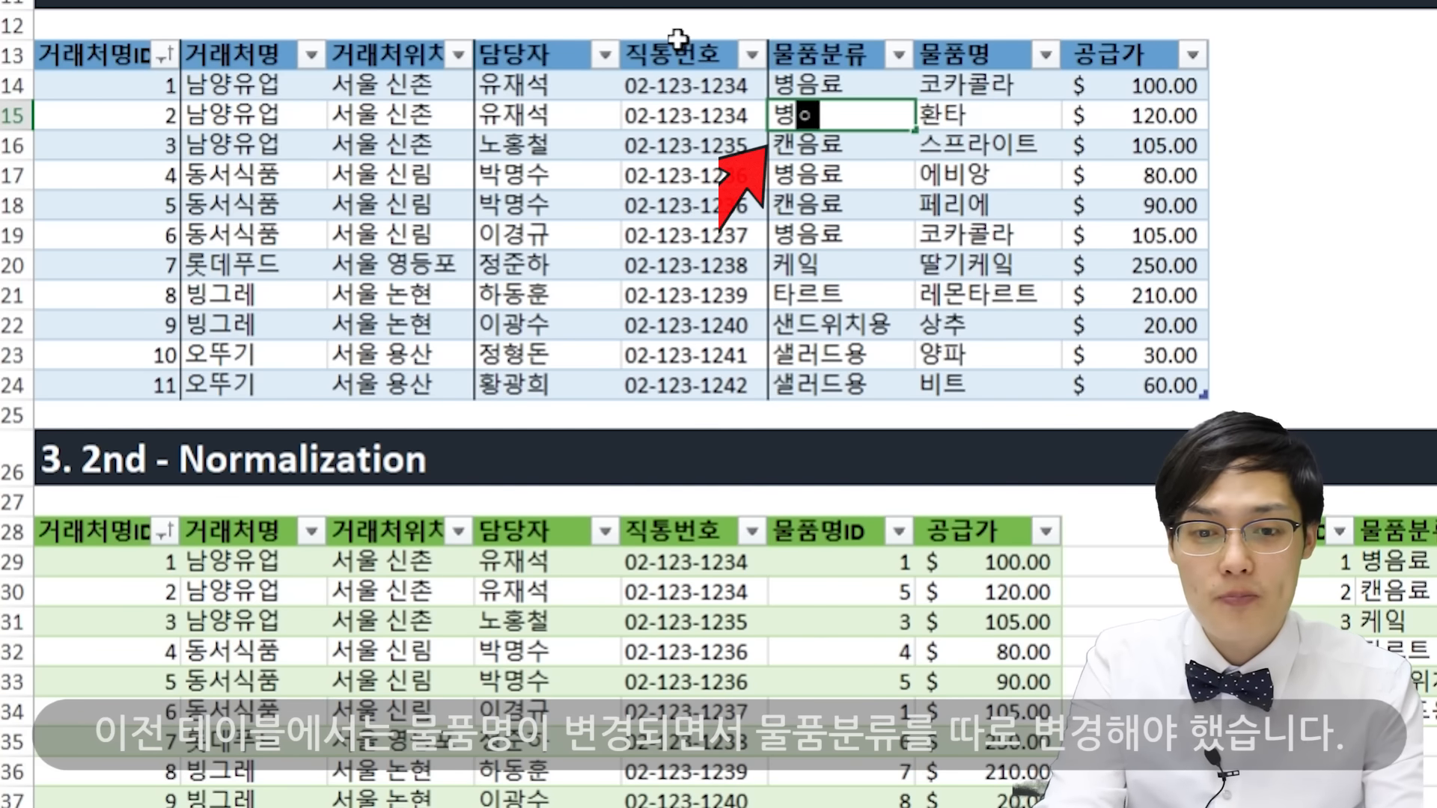
pyautogui.write('음료')
pyautogui.press('Return')
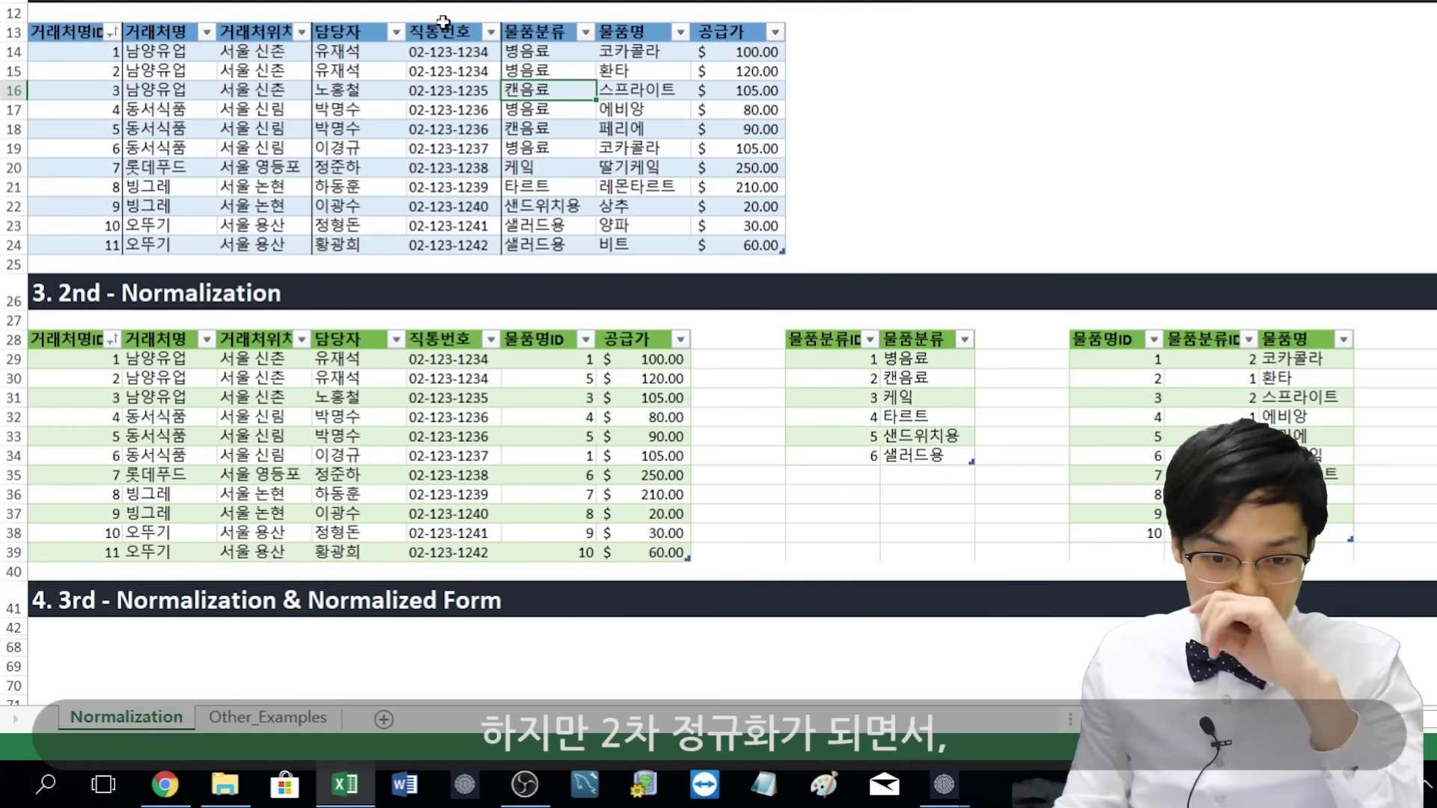
# - In the 2nd - Normalization delivery table, set 물품명ID to 2 for 거래처명ID 2 and check the linked product and category tables
pyautogui.click(579, 380)
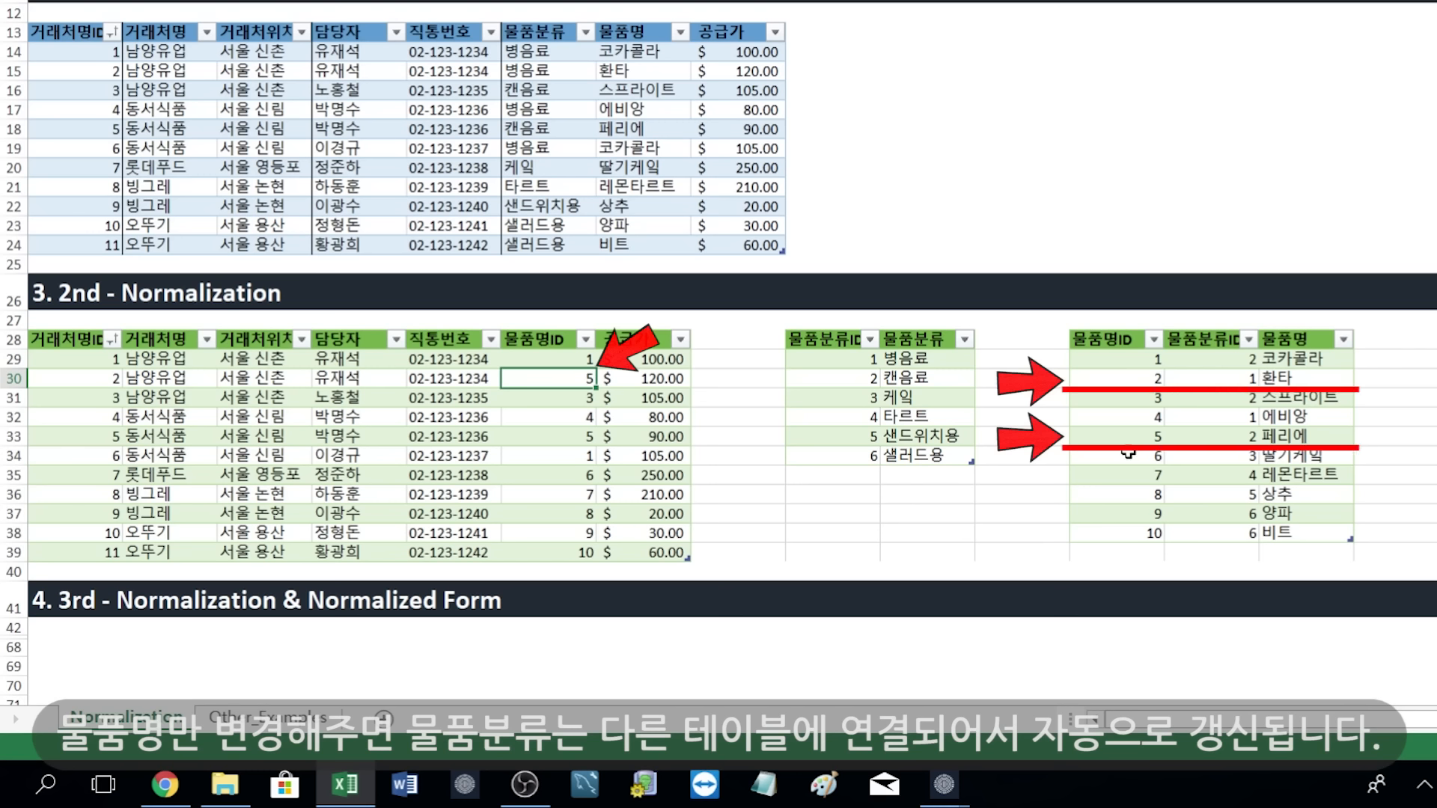
pyautogui.click(1127, 441)
pyautogui.click(1145, 397)
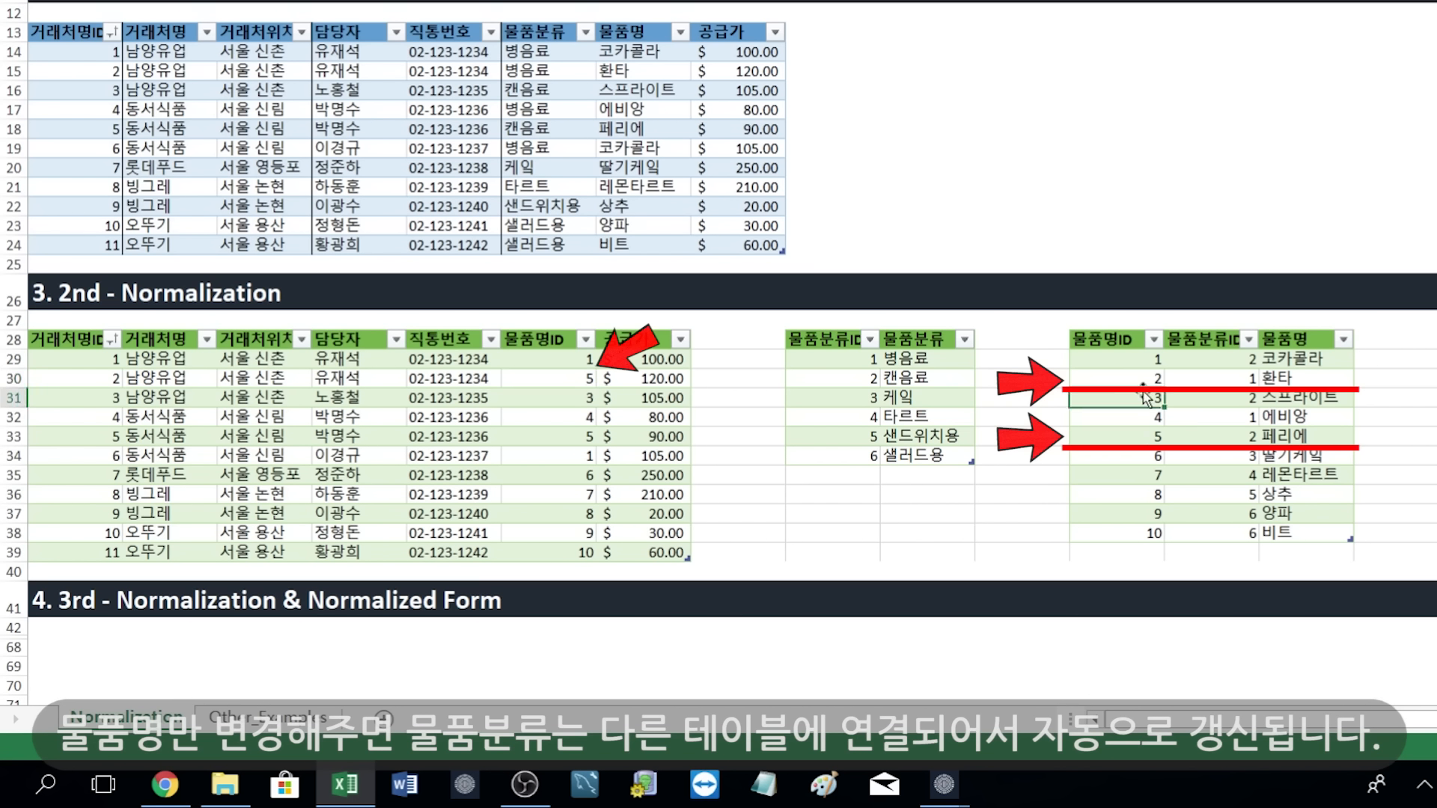
pyautogui.click(568, 378)
pyautogui.write('2')
pyautogui.press('Return')
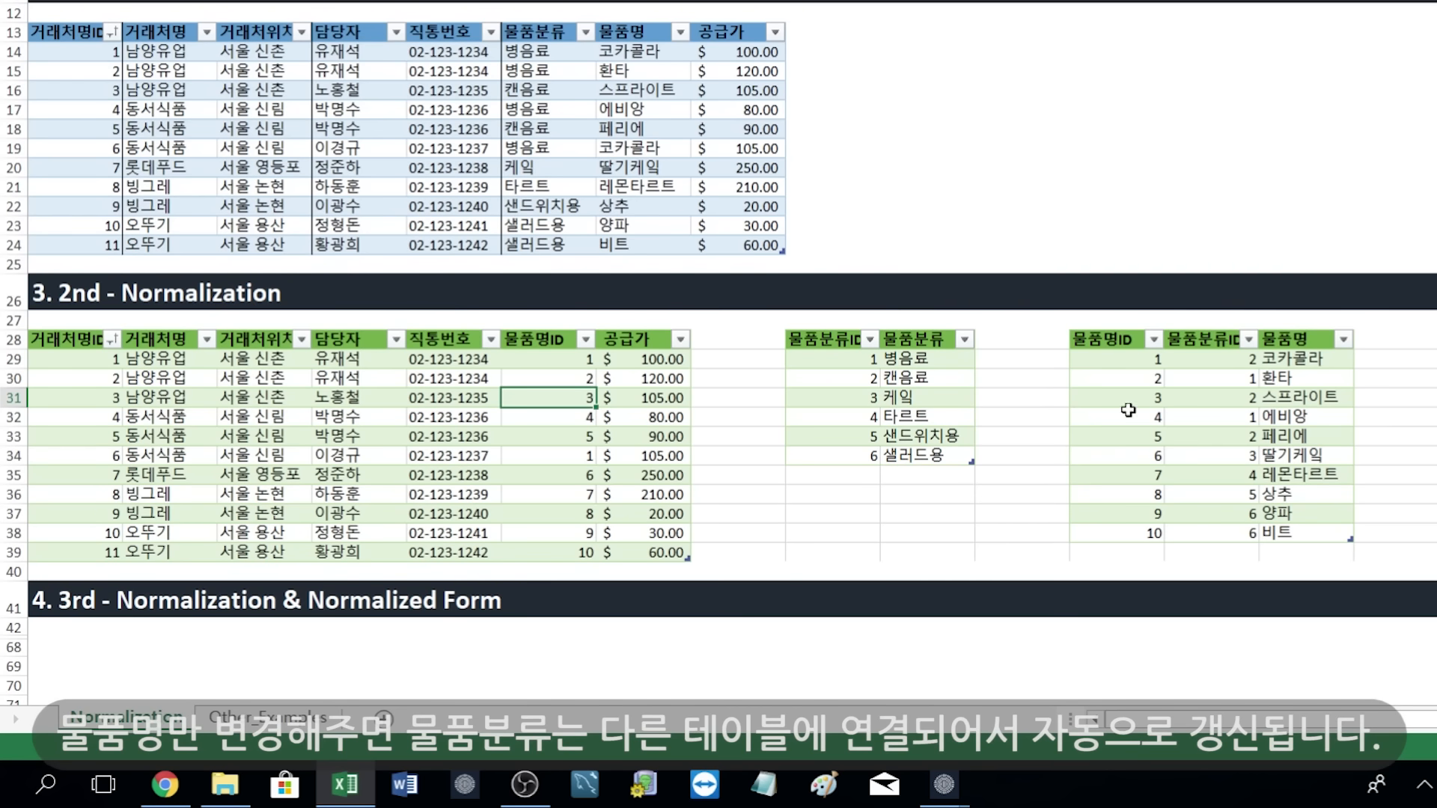
pyautogui.moveTo(1136, 337); pyautogui.dragTo(1319, 403)
pyautogui.click(1244, 362)
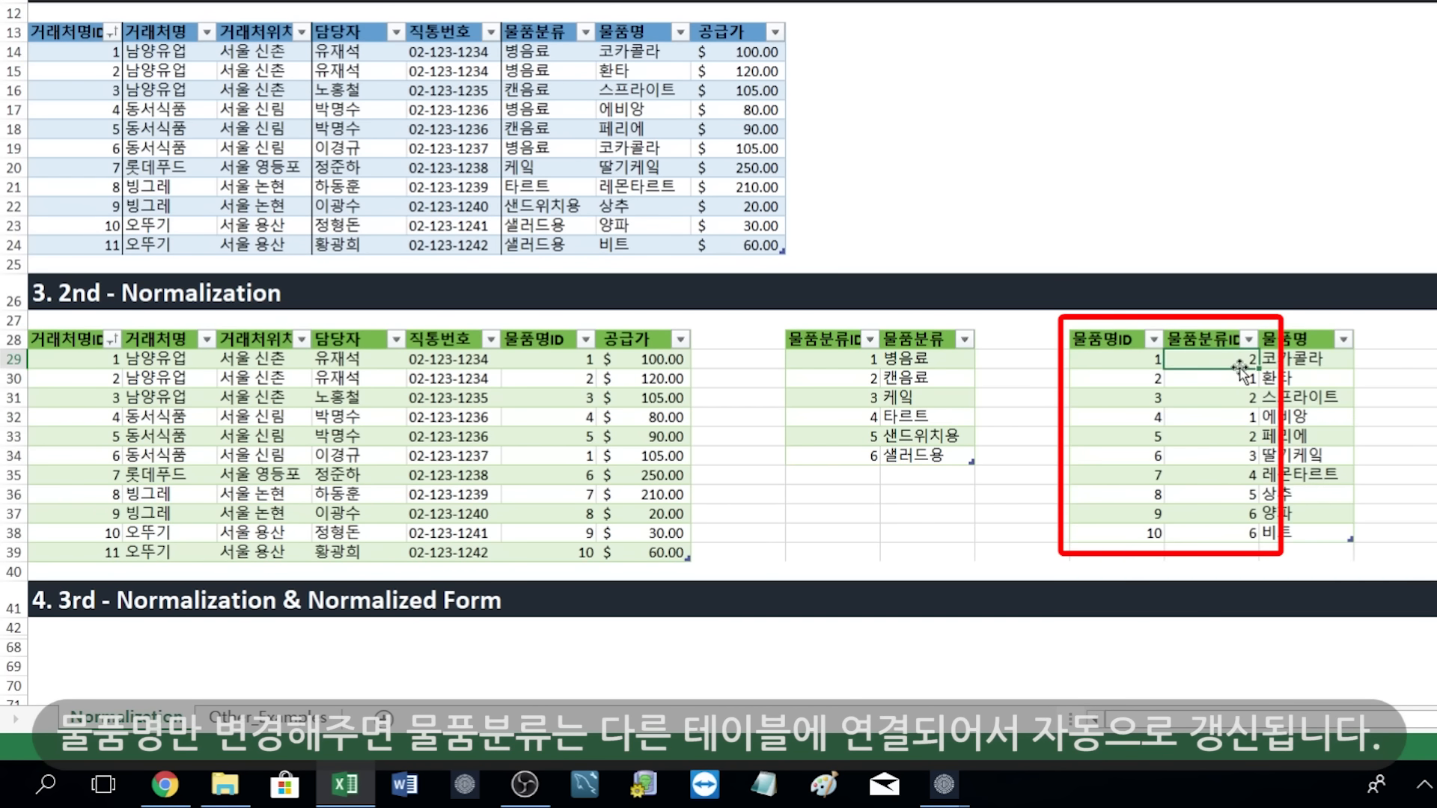
pyautogui.click(892, 376)
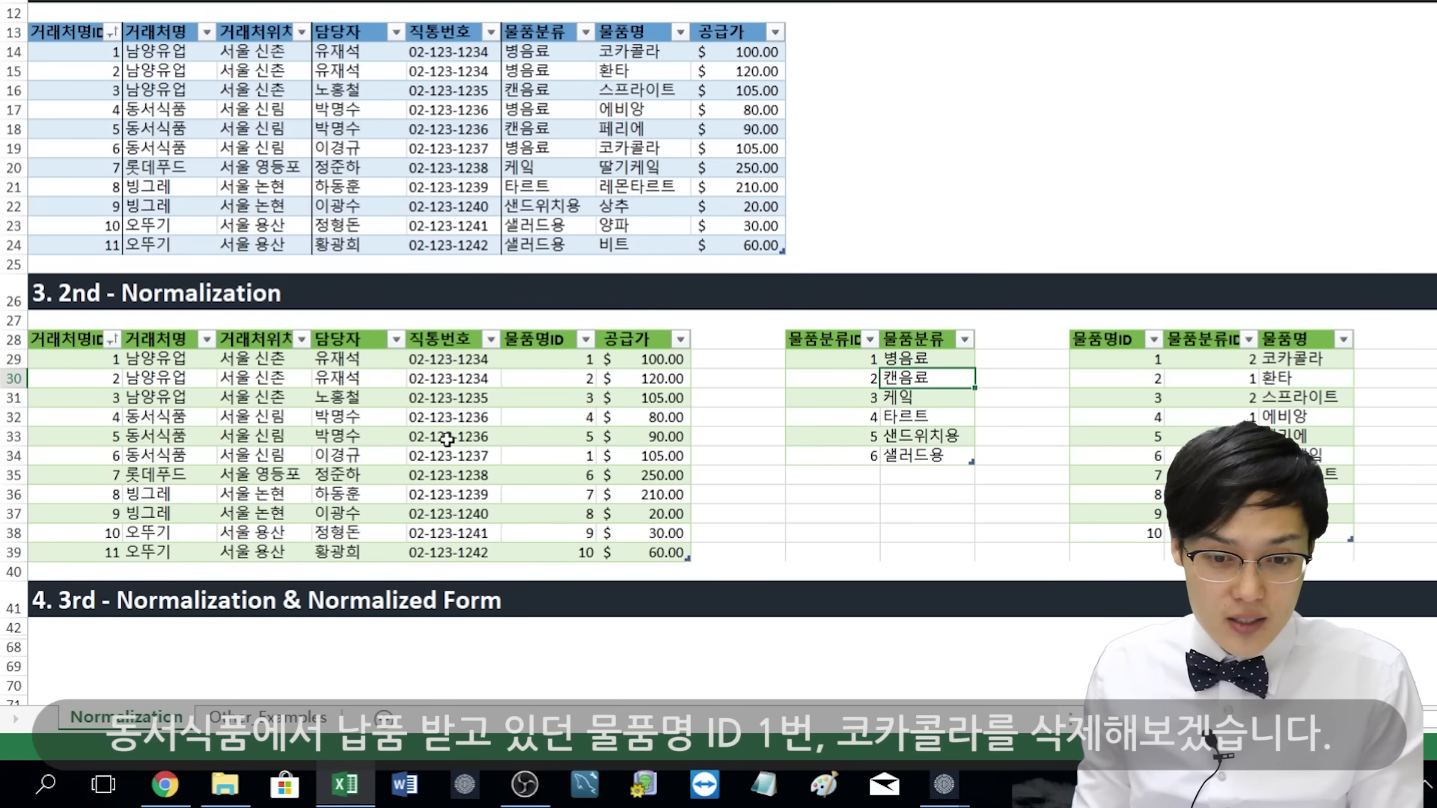
# - Clear the 동서식품 record with 거래처명ID 6 from the 2nd - Normalization delivery table, checking the 코카콜라 product entry, and undo the deletion
pyautogui.moveTo(77, 455); pyautogui.dragTo(657, 454)
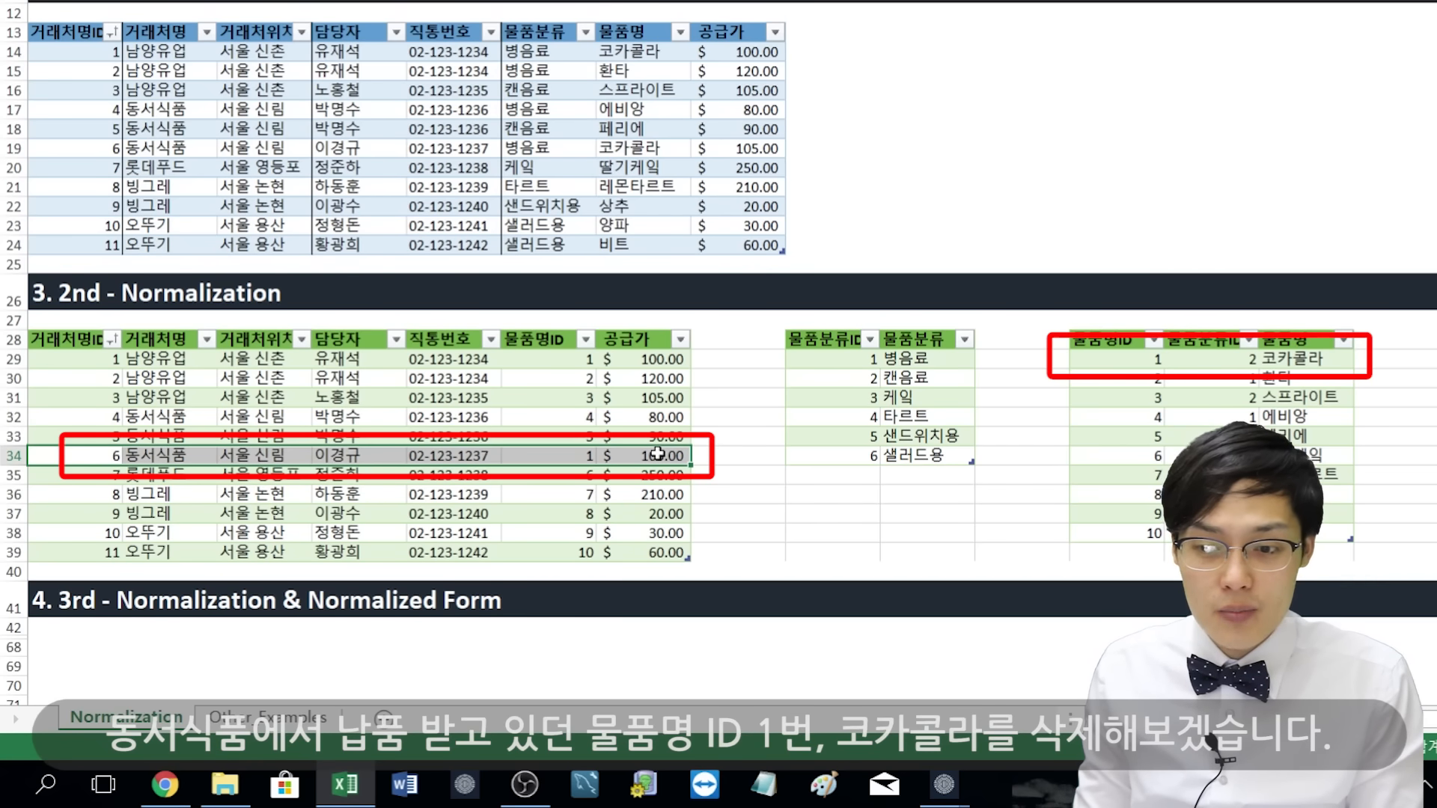
pyautogui.moveTo(1286, 358); pyautogui.dragTo(1117, 359)
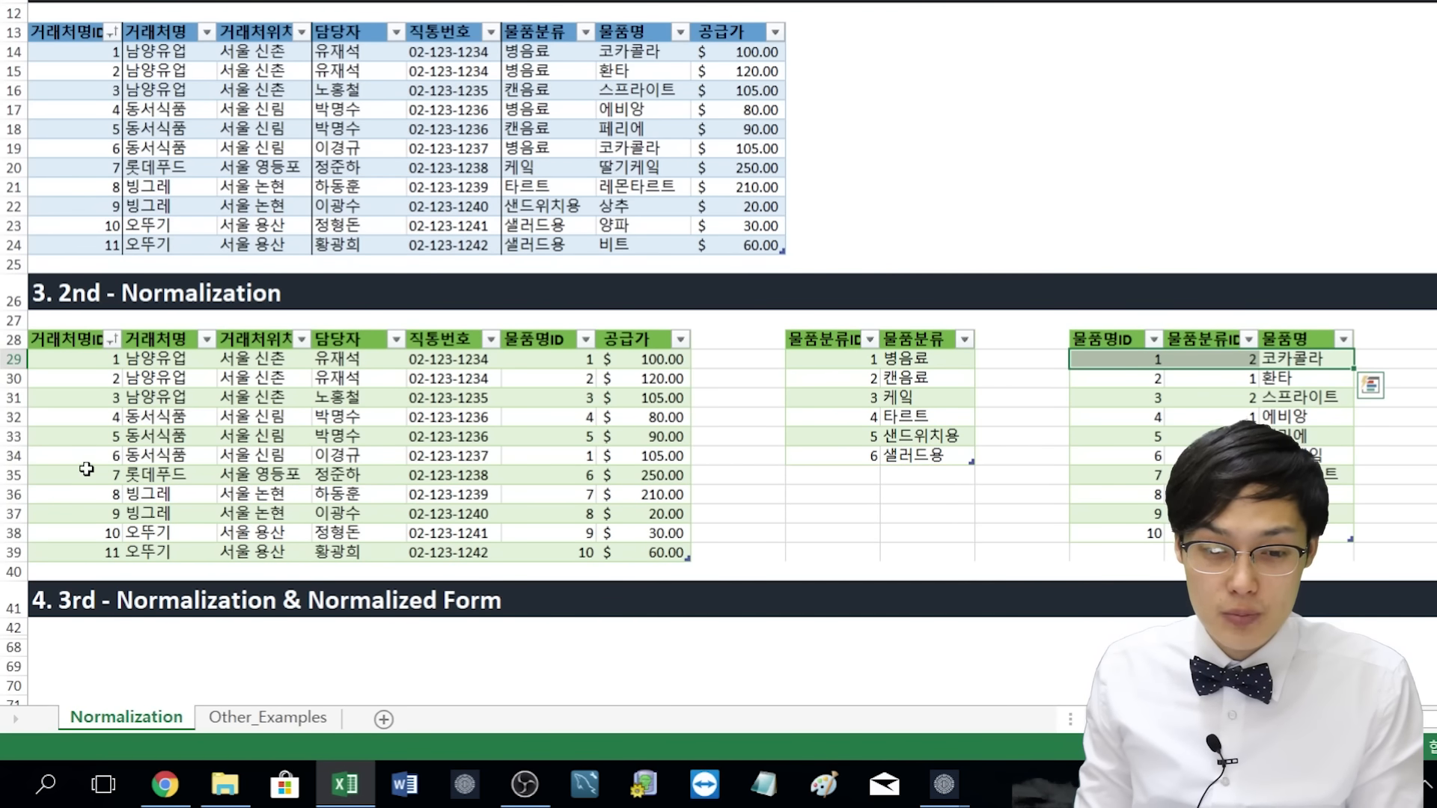
pyautogui.moveTo(75, 458); pyautogui.dragTo(611, 465)
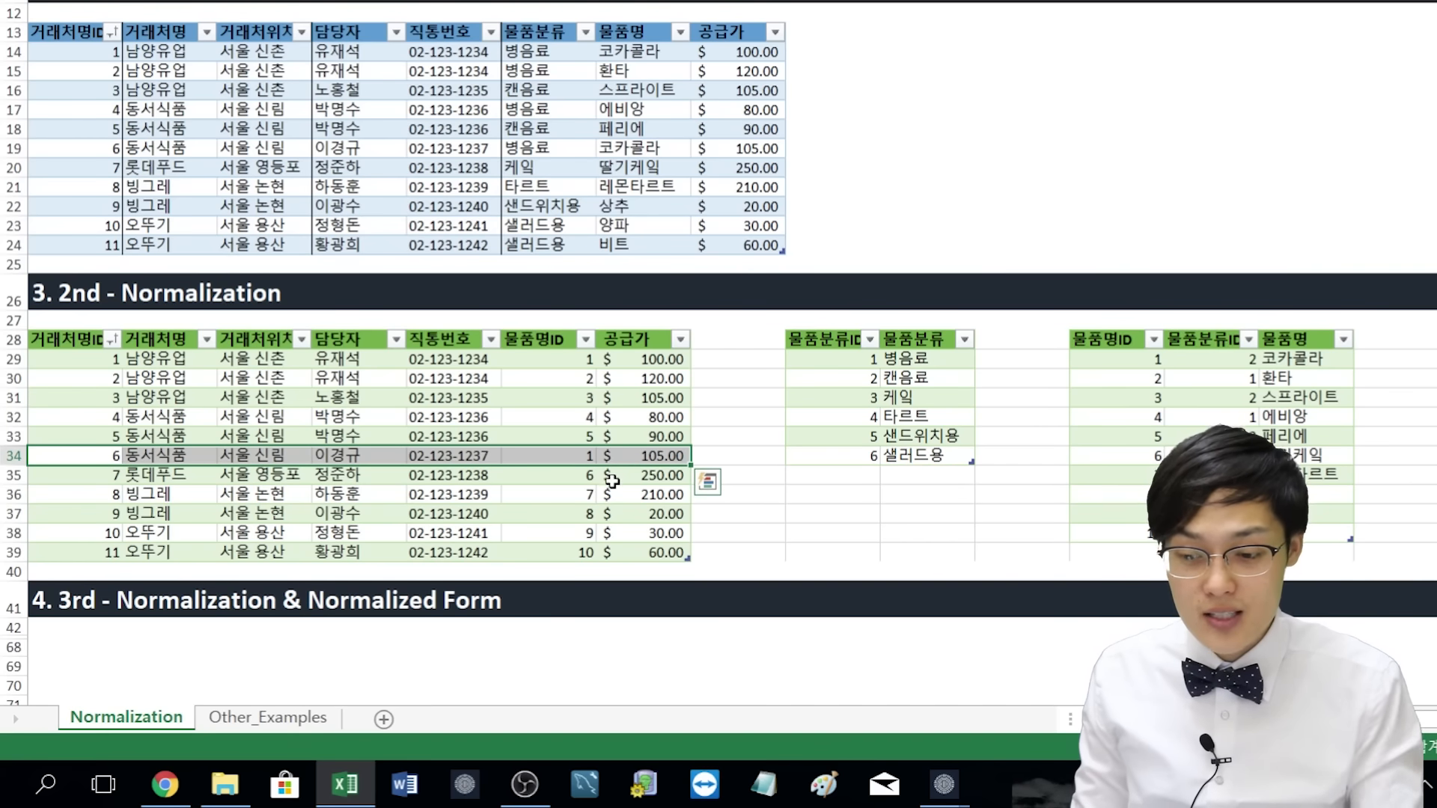
pyautogui.press('Delete')
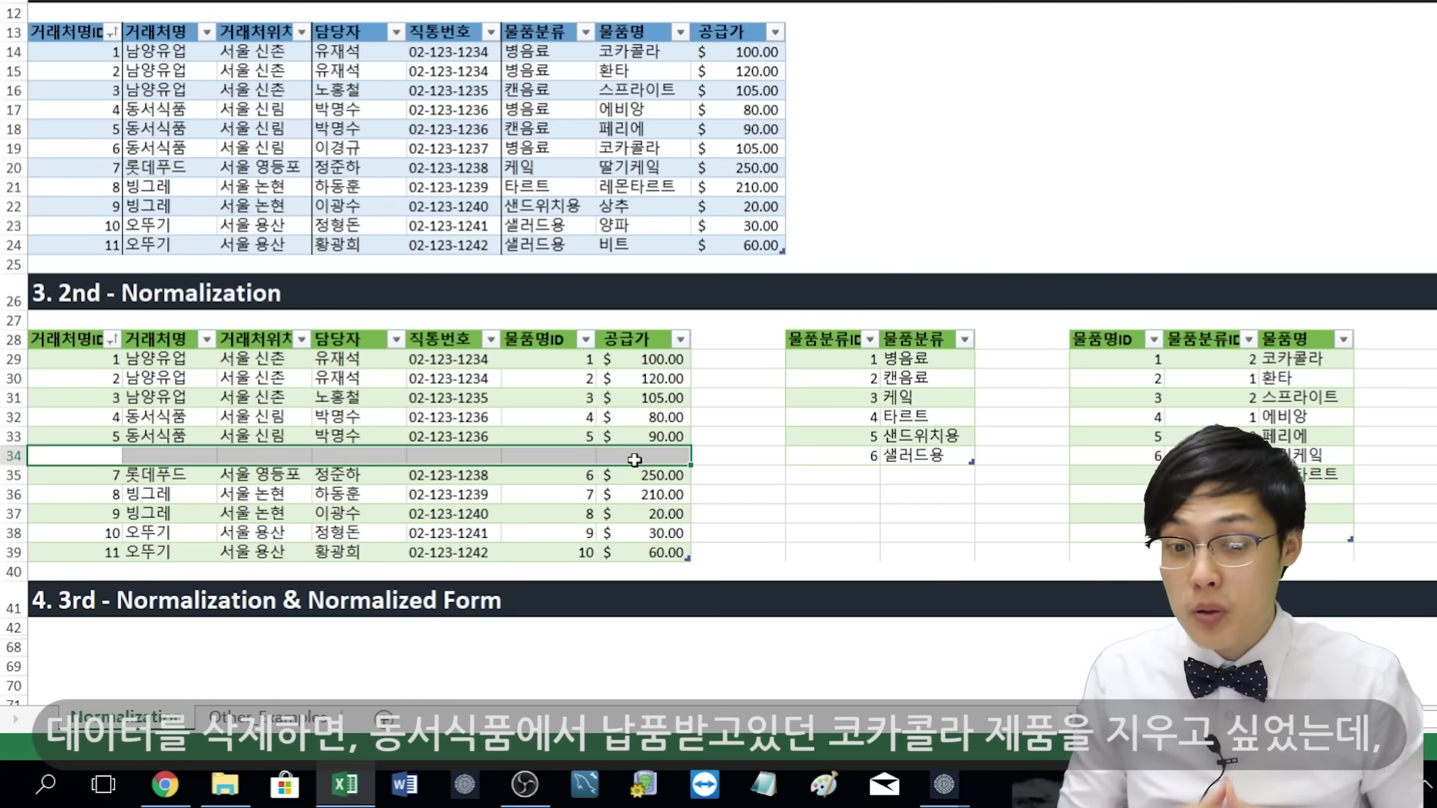
pyautogui.hotkey('ctrl', 'z')
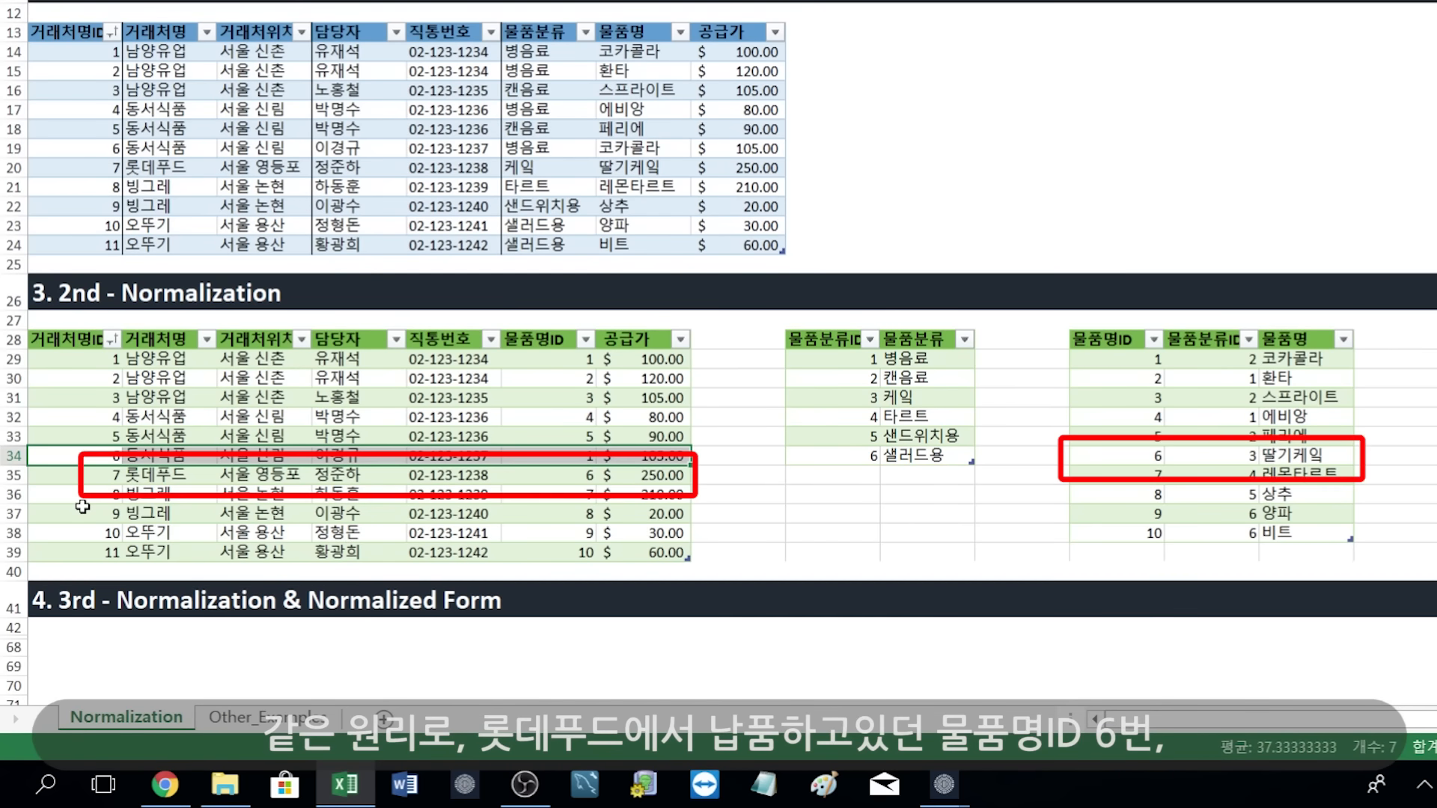
# - Clear the 롯데푸드 record with 거래처명ID 7 from the 2nd - Normalization delivery table twice, checking the linked 딸기케잌 entry, and undo each deletion
pyautogui.moveTo(69, 475); pyautogui.dragTo(677, 475)
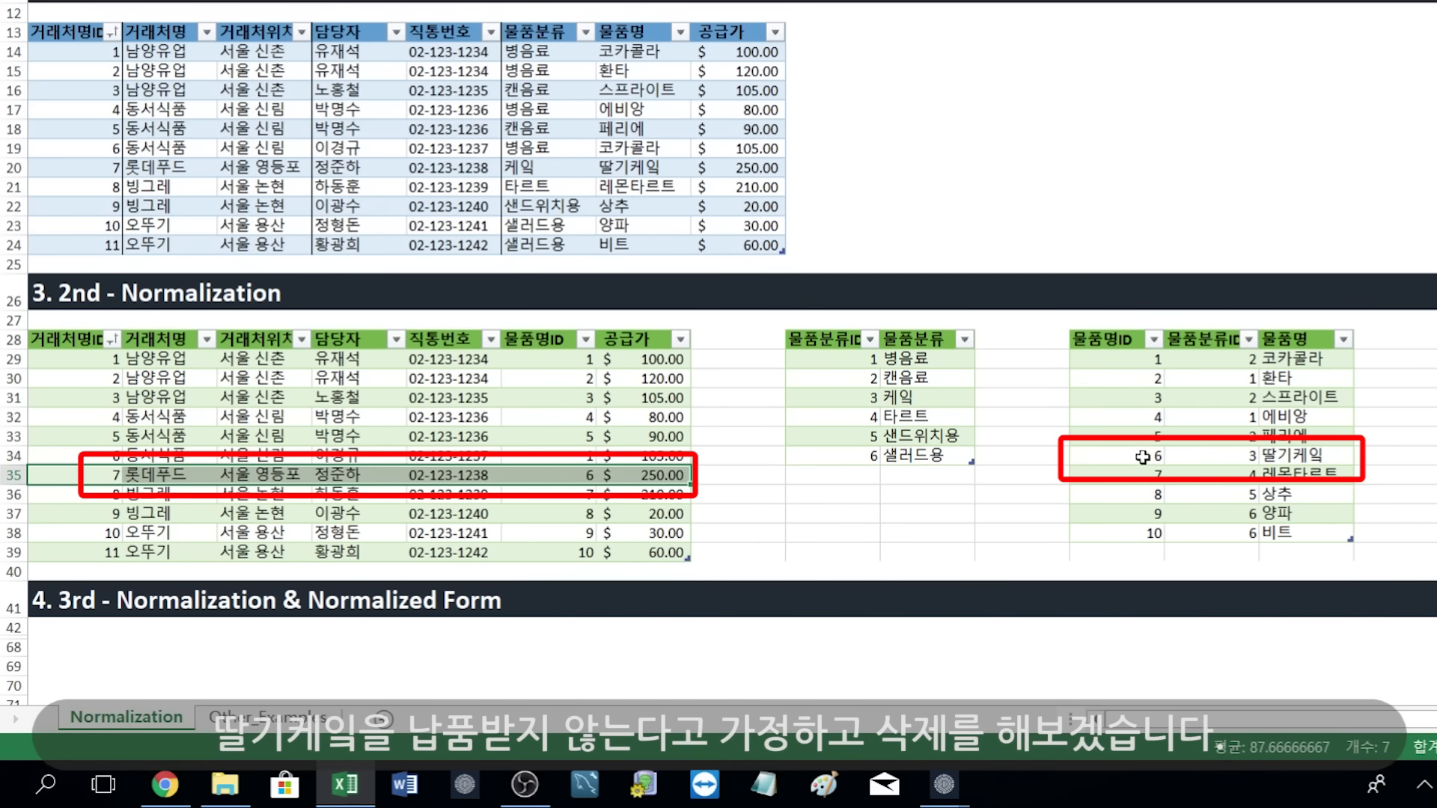
pyautogui.moveTo(1142, 456); pyautogui.dragTo(1264, 453)
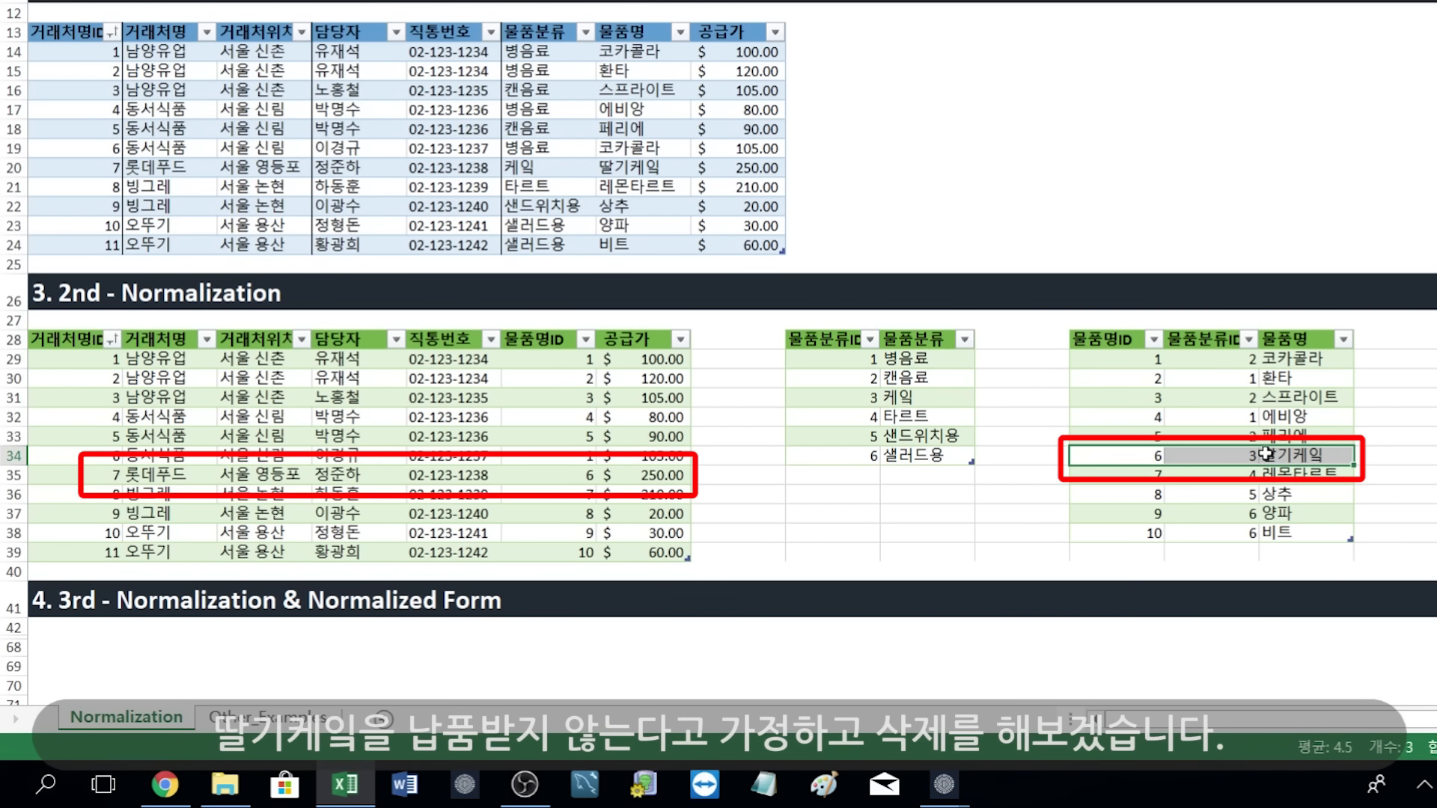
pyautogui.click(69, 476)
pyautogui.moveTo(68, 477); pyautogui.dragTo(615, 479)
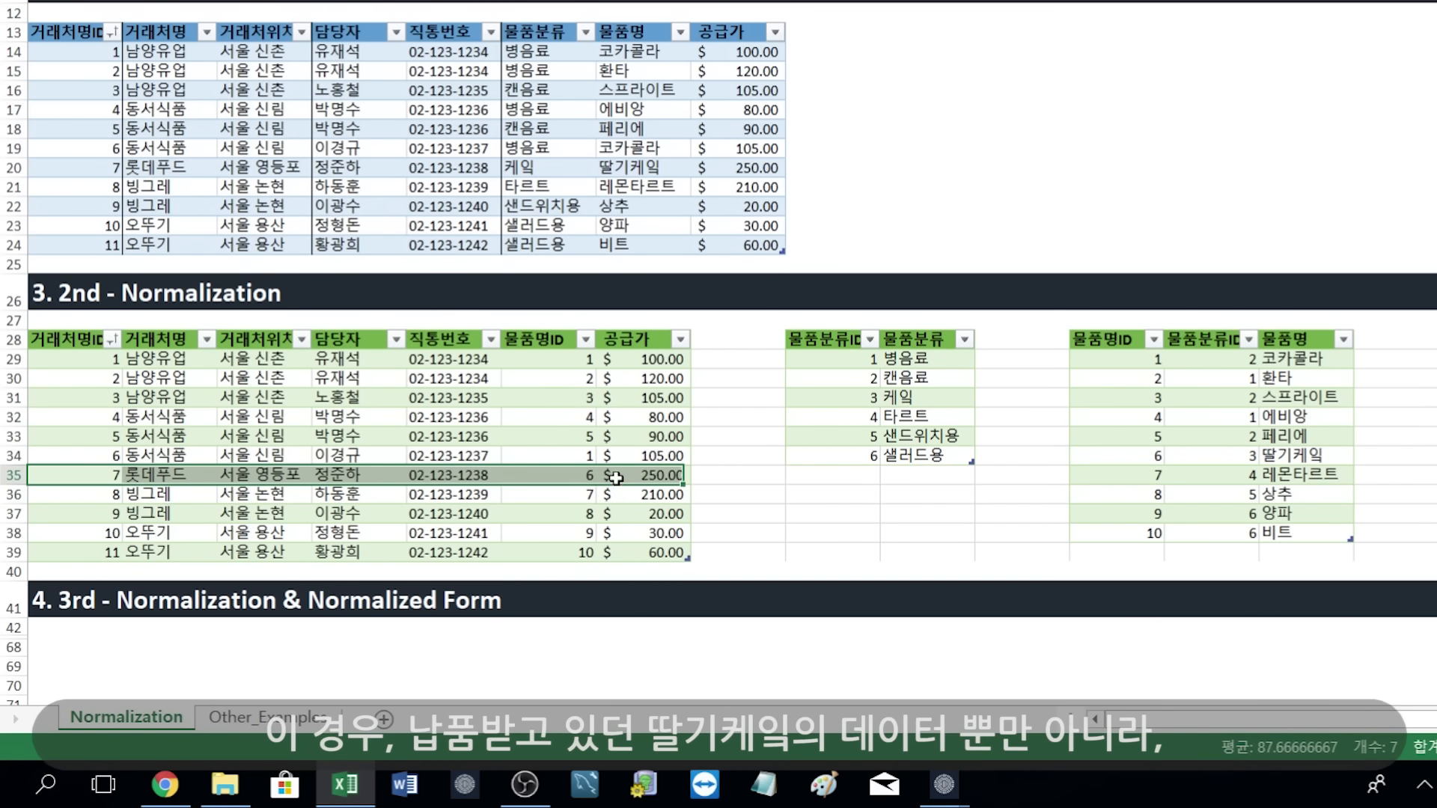
pyautogui.press('Delete')
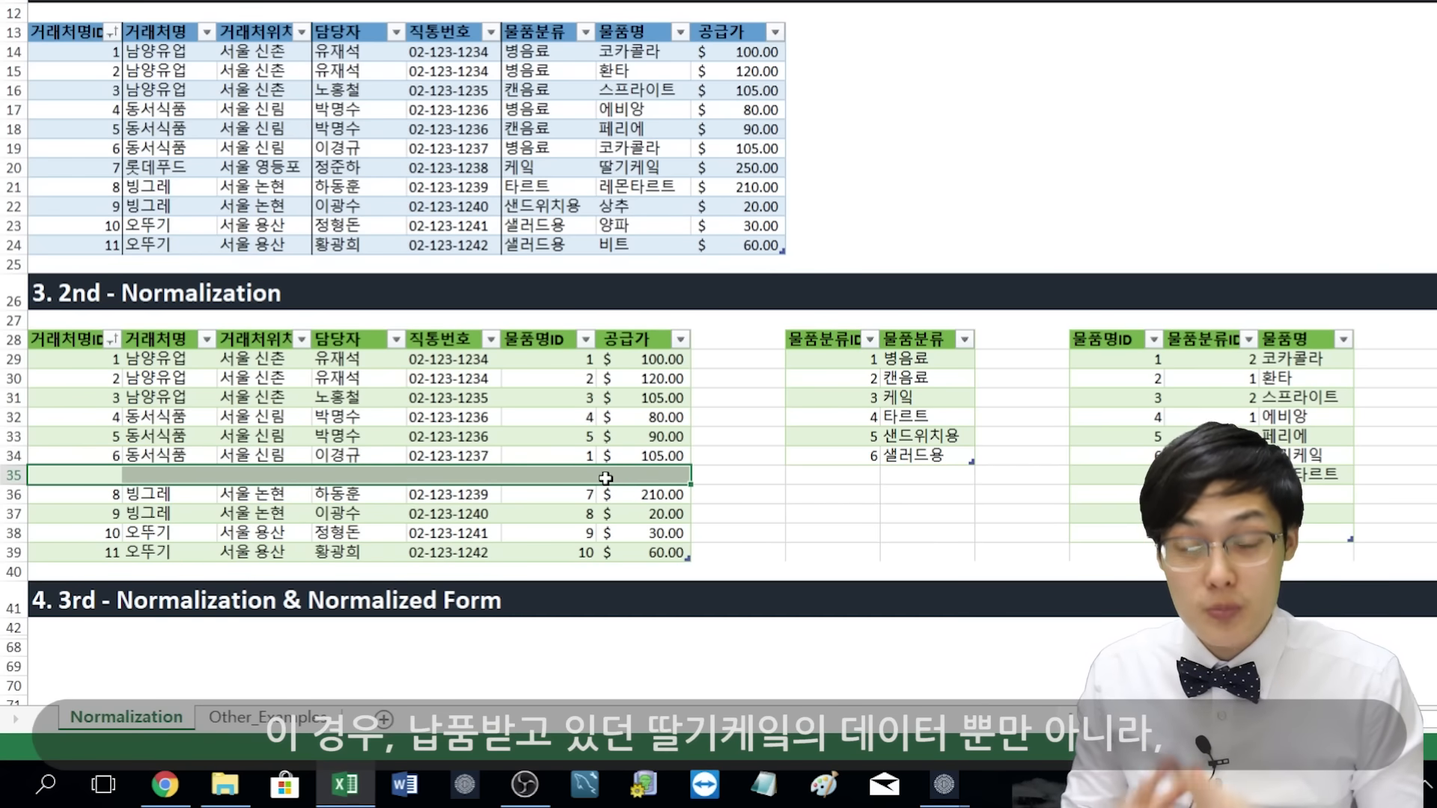
pyautogui.hotkey('ctrl', 'z')
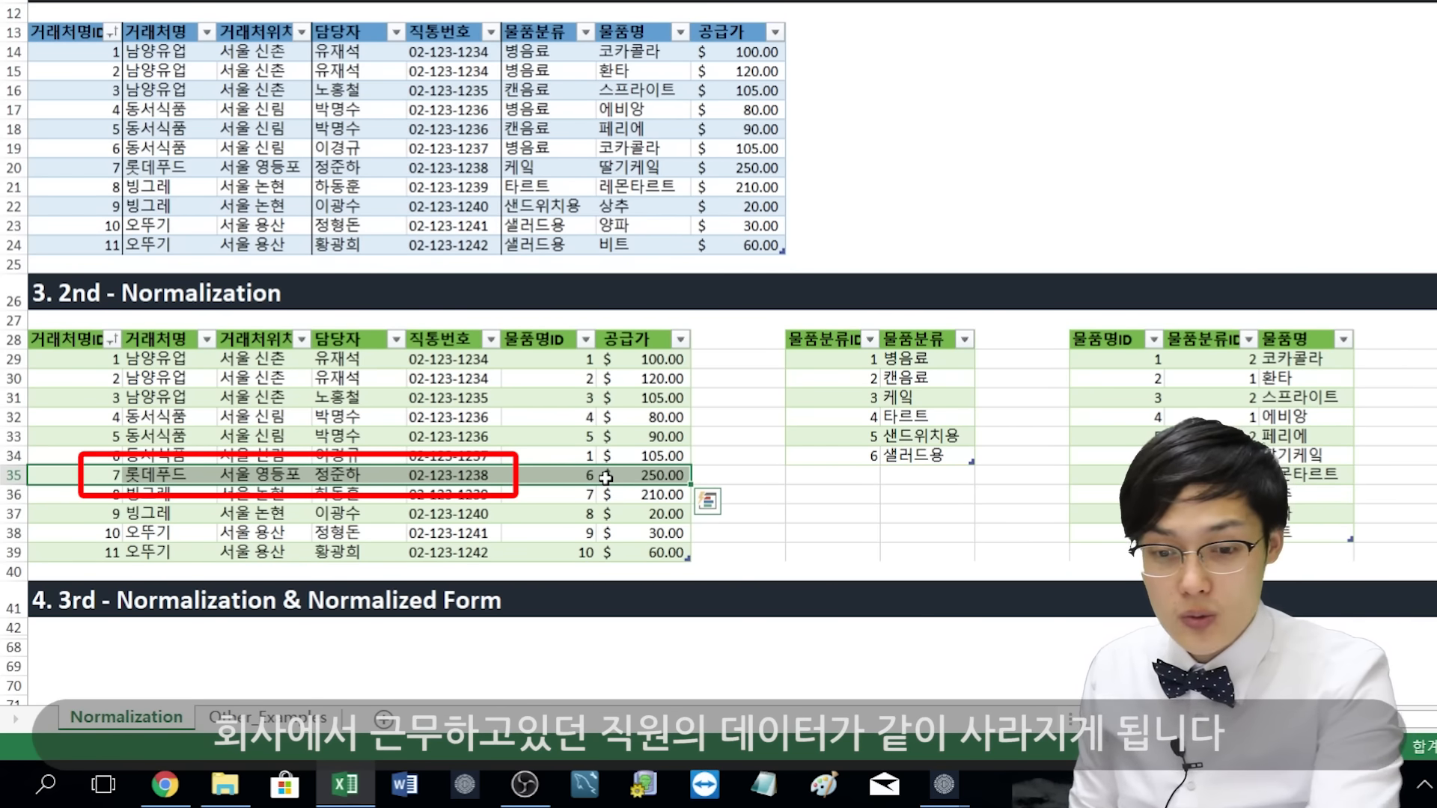
pyautogui.press('Delete')
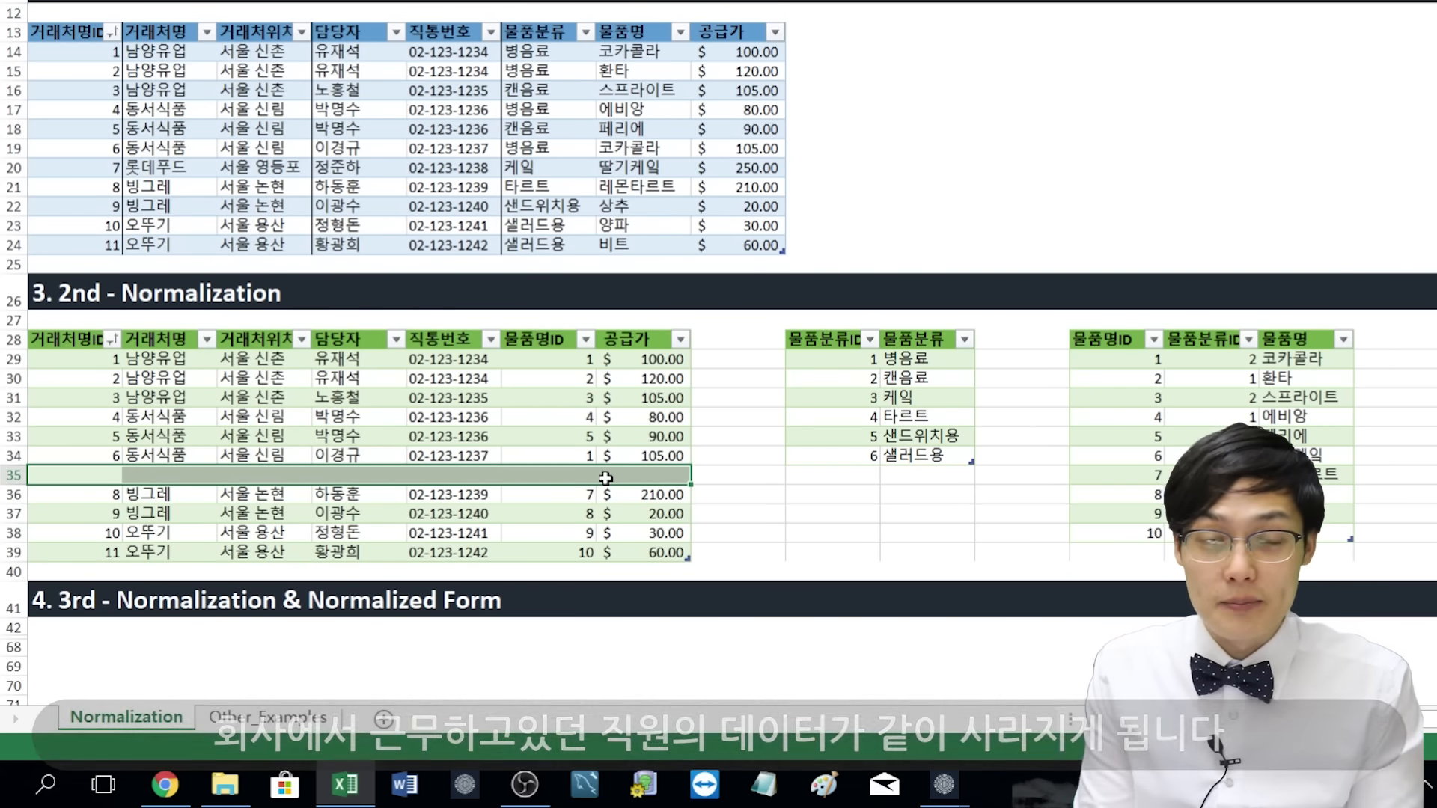
pyautogui.hotkey('ctrl', 'z')
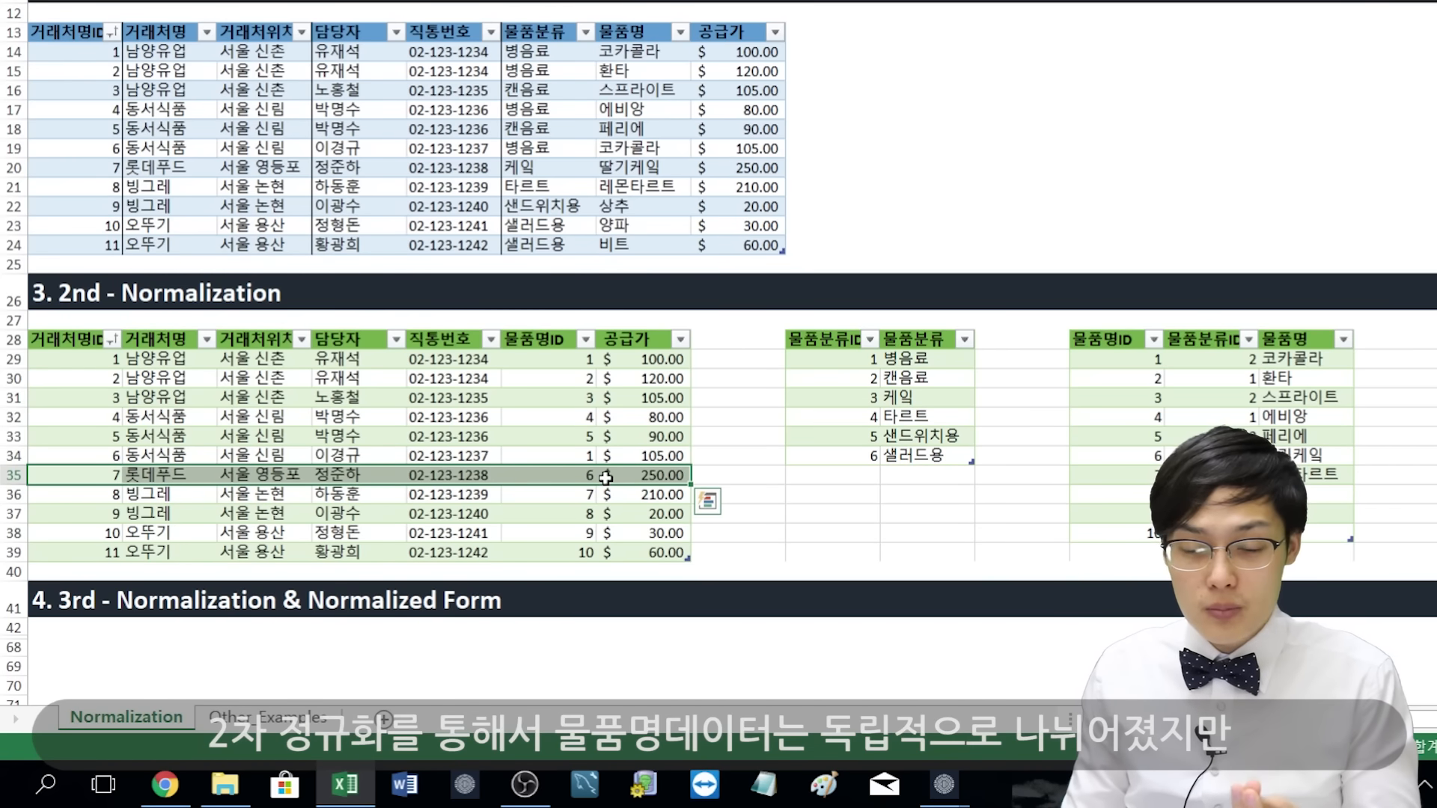
# - Compare the separate 물품명 table with the 거래처명 and 담당자 columns still held in the 2nd - Normalization delivery table
pyautogui.moveTo(1090, 342); pyautogui.dragTo(1161, 513)
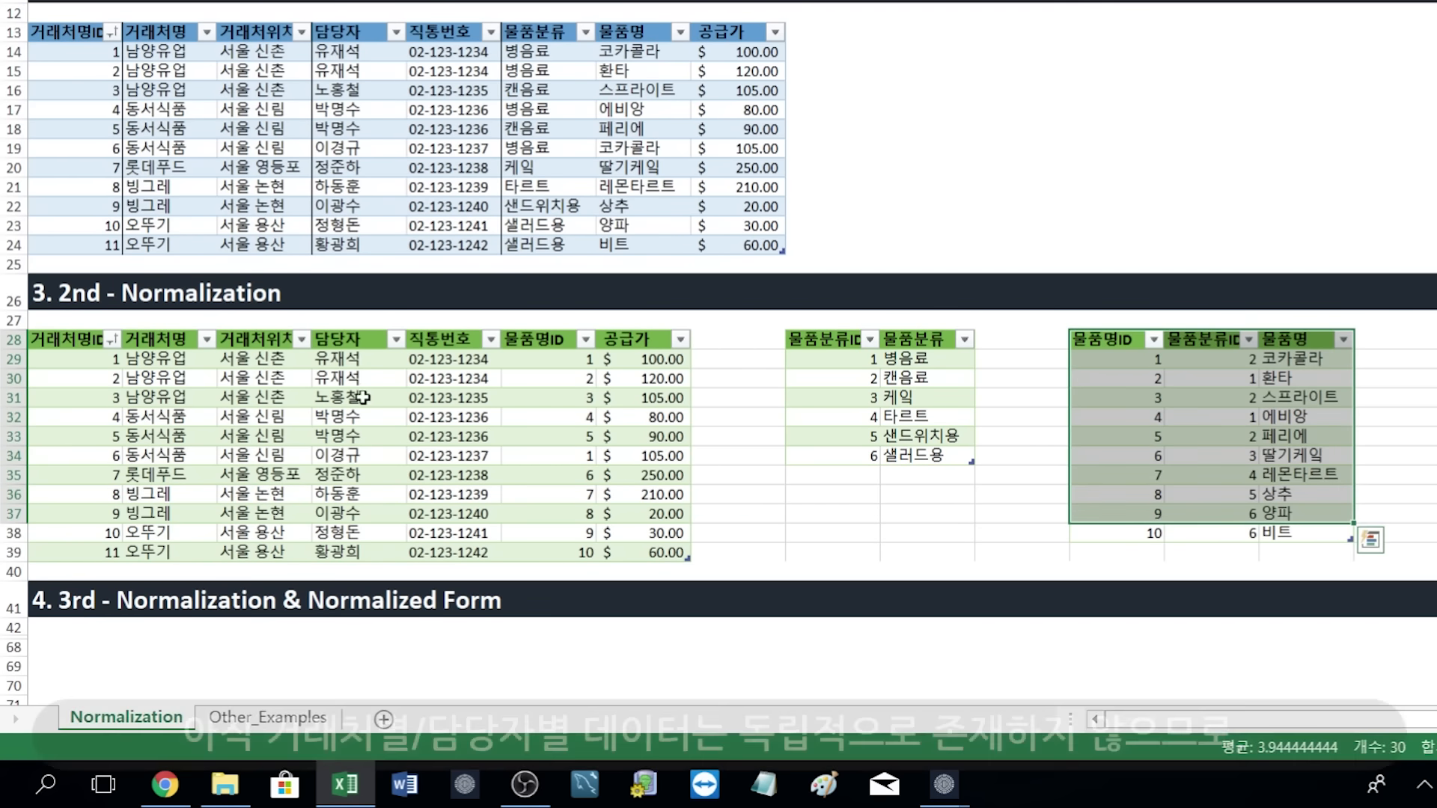
pyautogui.moveTo(203, 368); pyautogui.dragTo(209, 471)
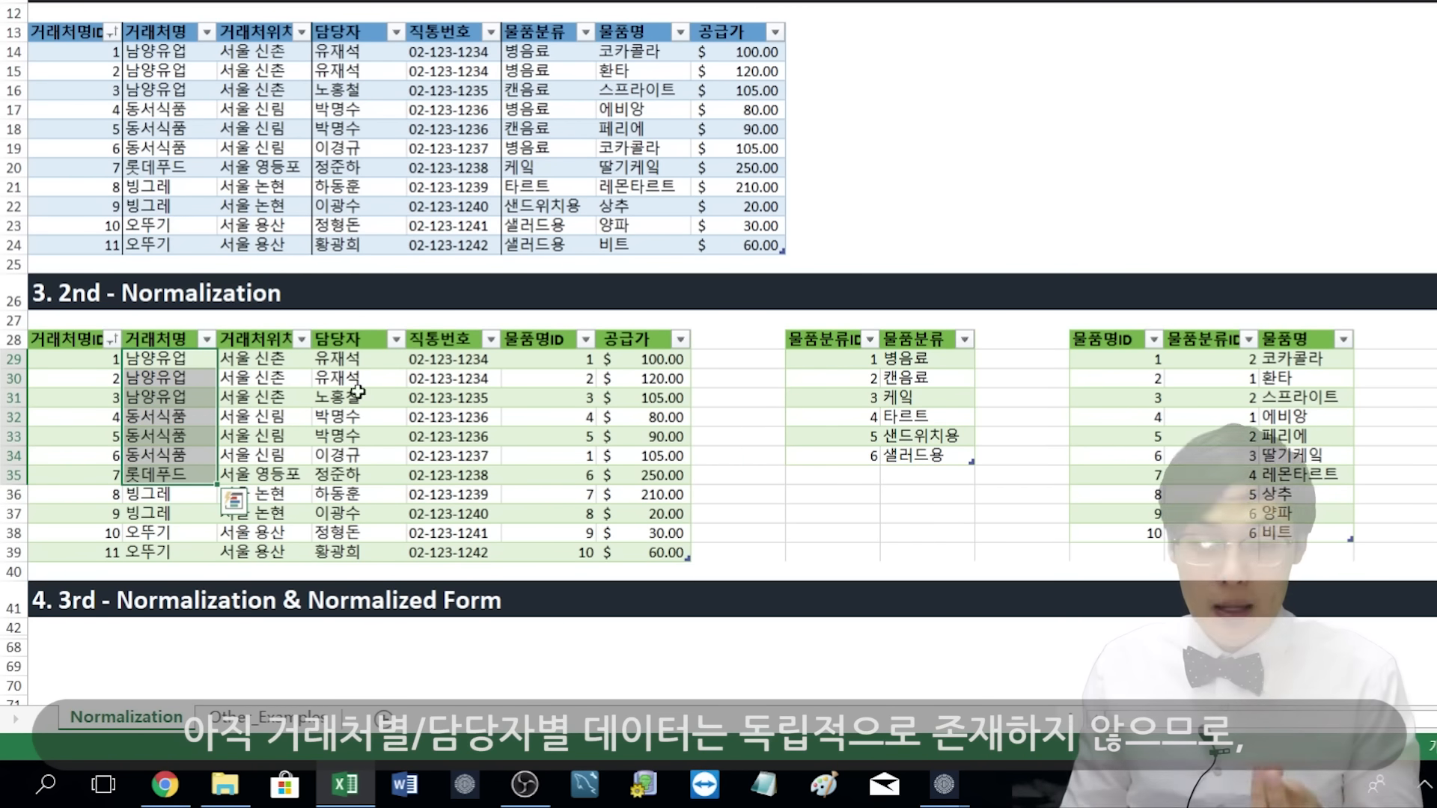
pyautogui.moveTo(368, 347); pyautogui.dragTo(372, 473)
pyautogui.click(367, 437)
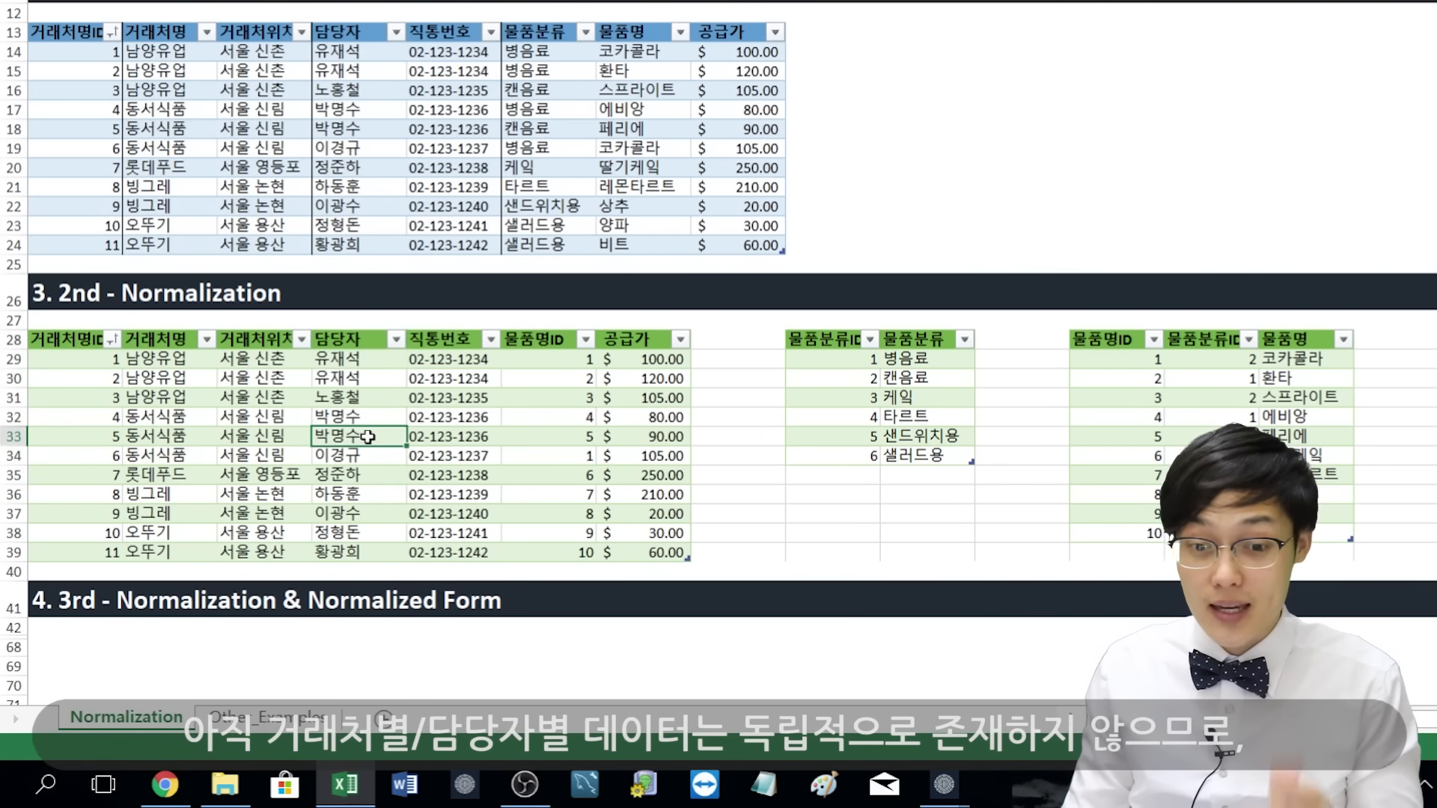
# - Clear the whole 롯데푸드 record again in the 2nd - Normalization delivery table and undo the deletion
pyautogui.moveTo(662, 480); pyautogui.dragTo(55, 484)
pyautogui.click(56, 483)
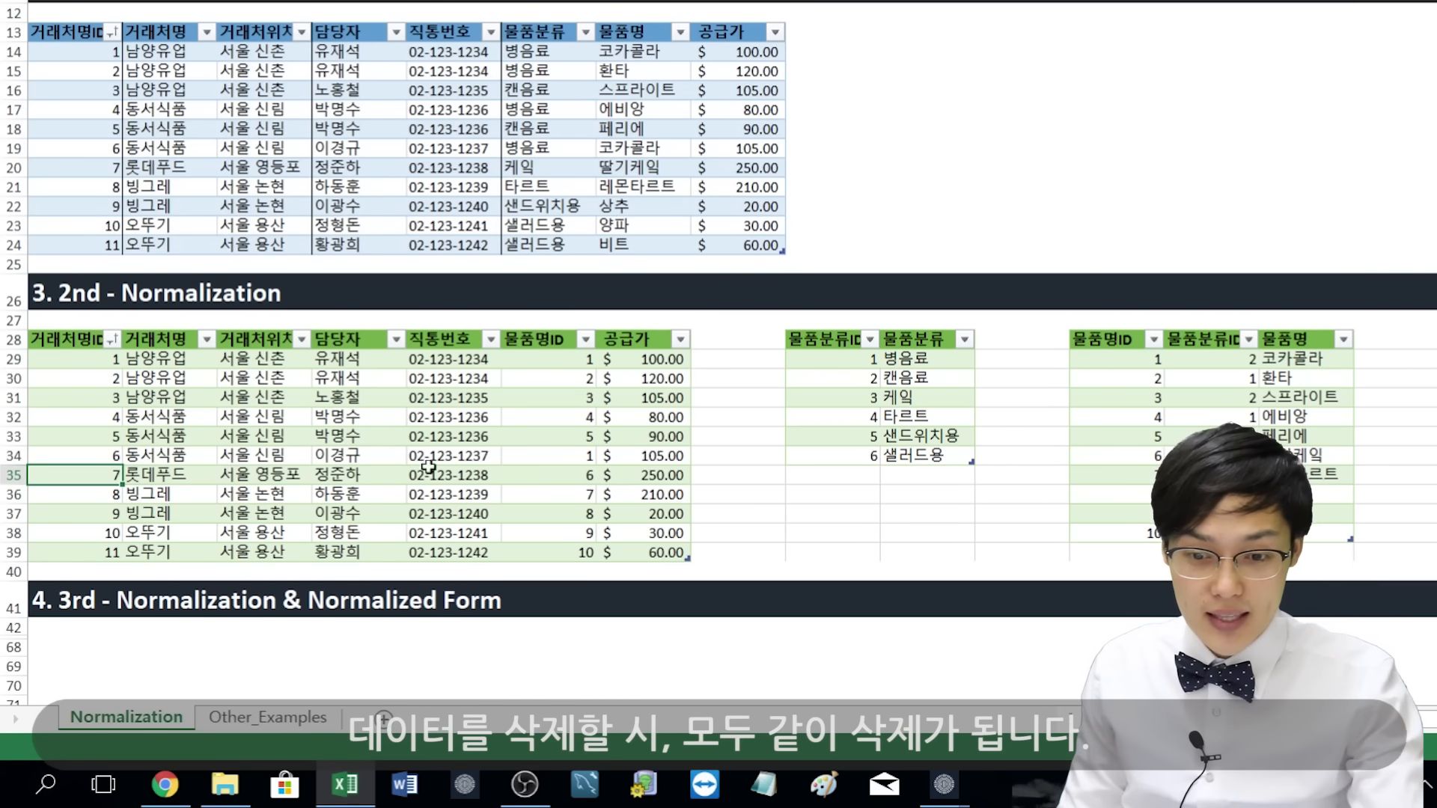
pyautogui.keyDown('shift'); pyautogui.click(634, 473); pyautogui.keyUp('shift')
pyautogui.press('Delete')
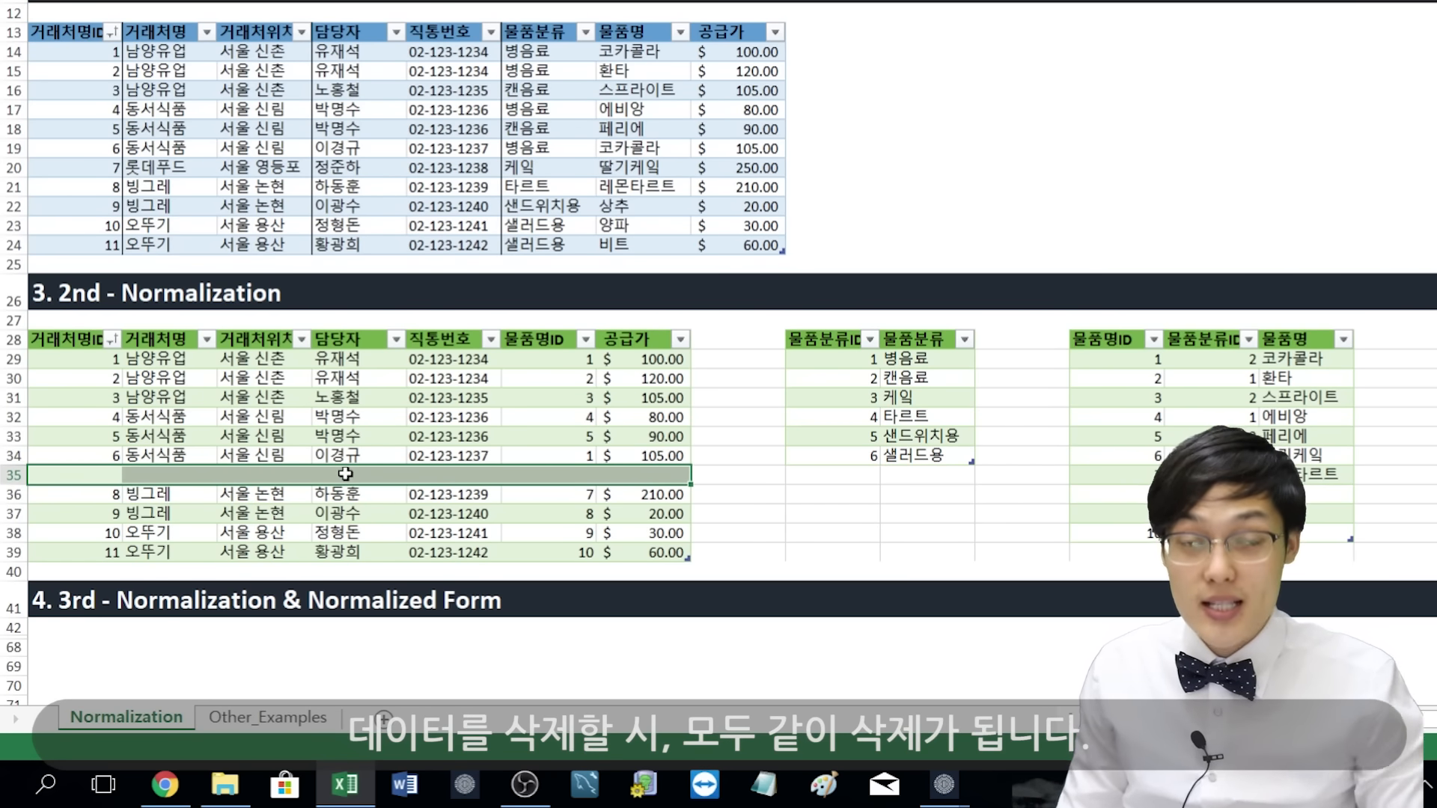
pyautogui.hotkey('ctrl', 'z')
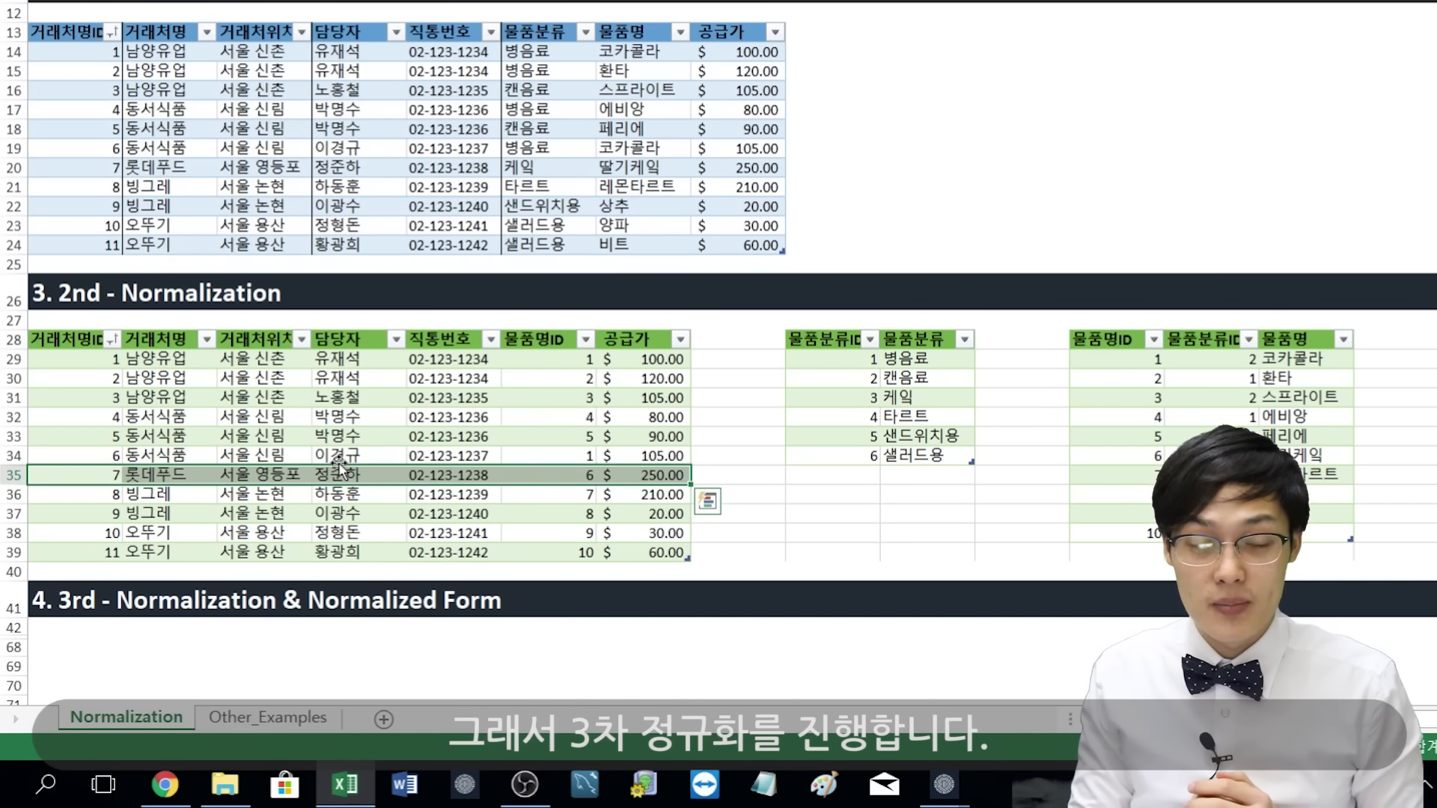
# - Examine the separate 거래처, 담당자 and 물품명 tables in the 3rd - Normalization & Normalized Form section
pyautogui.scroll(-1, 718, 449)
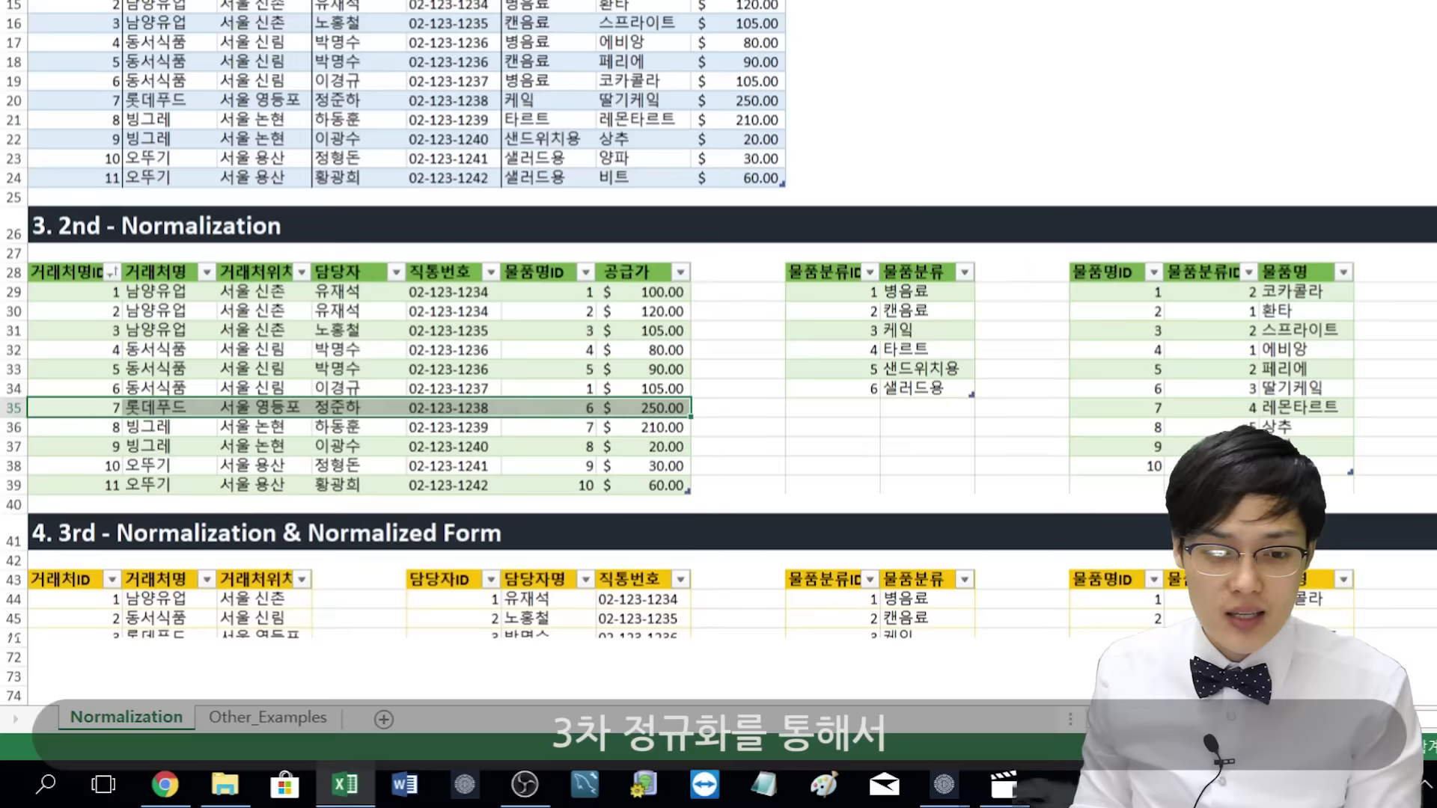
pyautogui.scroll(-8, 719, 374)
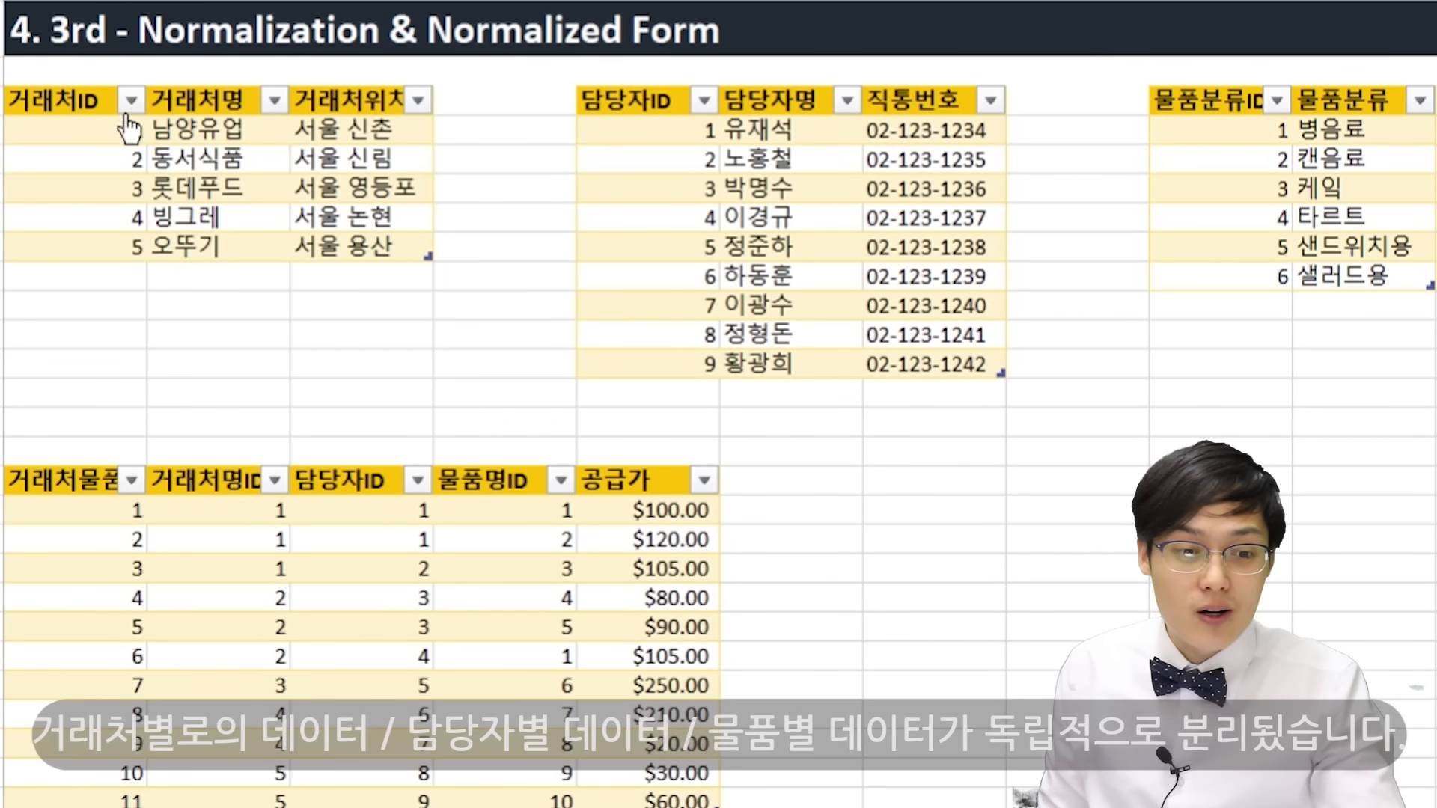
pyautogui.click(86, 102)
pyautogui.moveTo(86, 102); pyautogui.dragTo(357, 255)
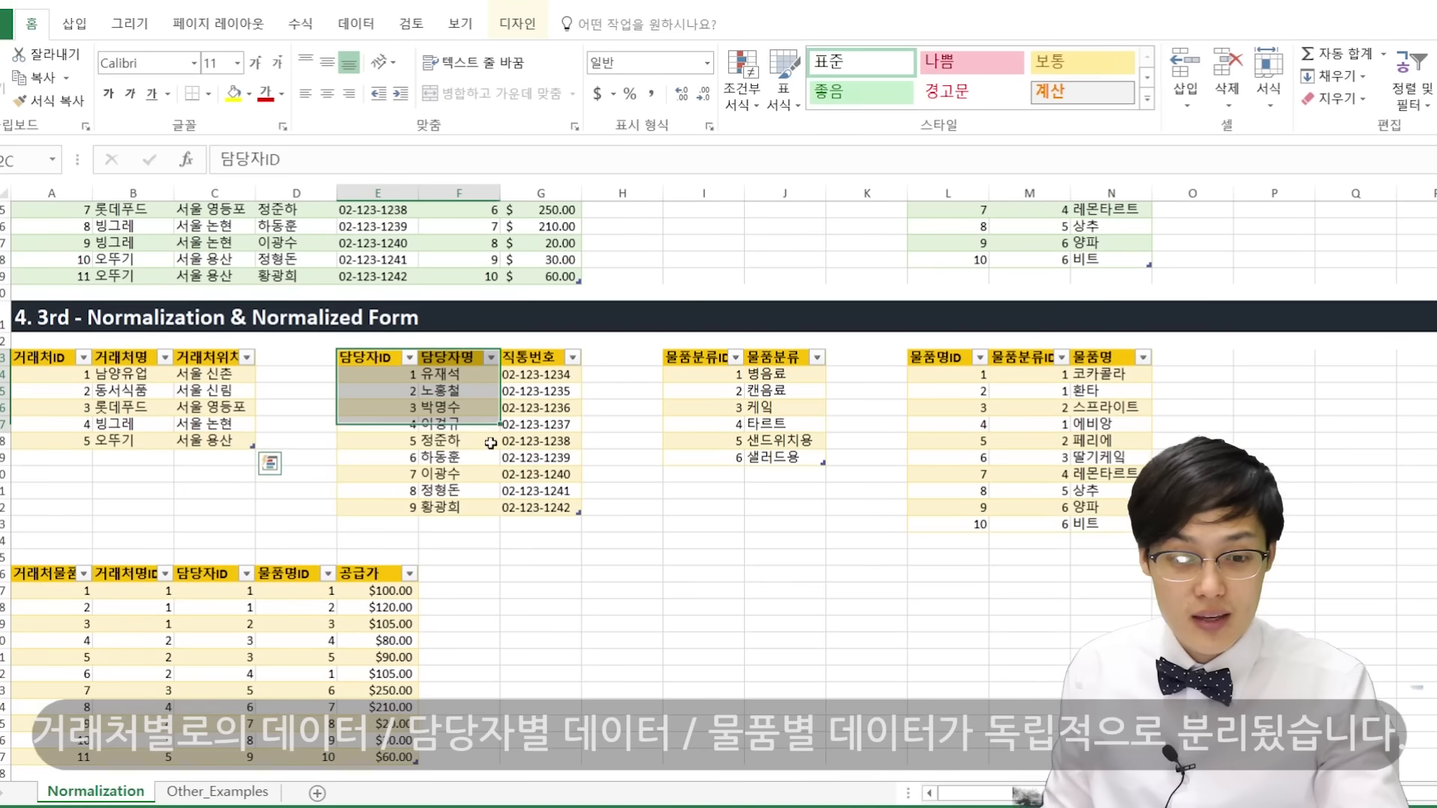
pyautogui.moveTo(458, 256); pyautogui.dragTo(673, 458)
pyautogui.moveTo(972, 367); pyautogui.dragTo(1111, 525)
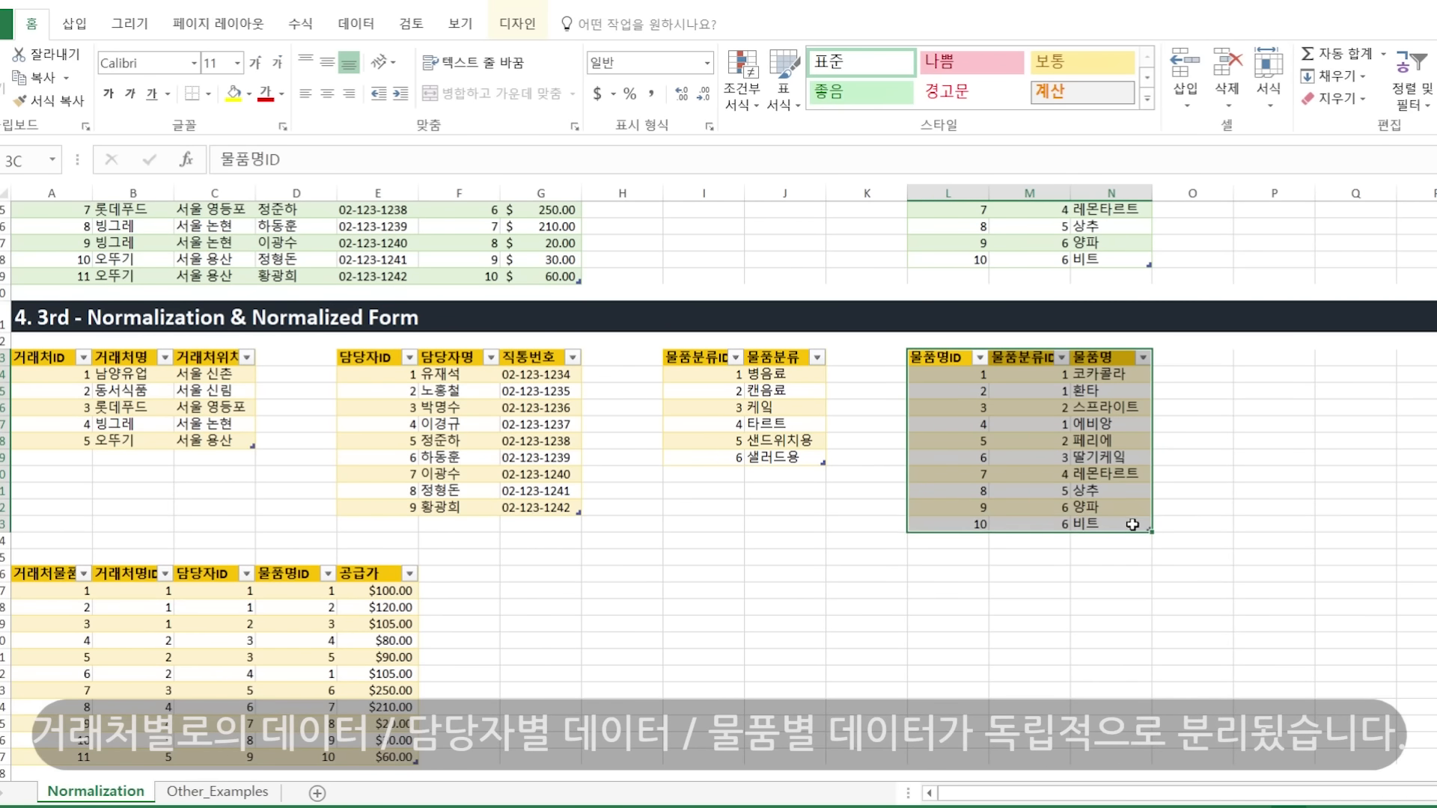
# - Check how the 물품명 table refers to the 물품분류 table through 물품분류ID in the 3rd - Normalization section
pyautogui.click(1108, 472)
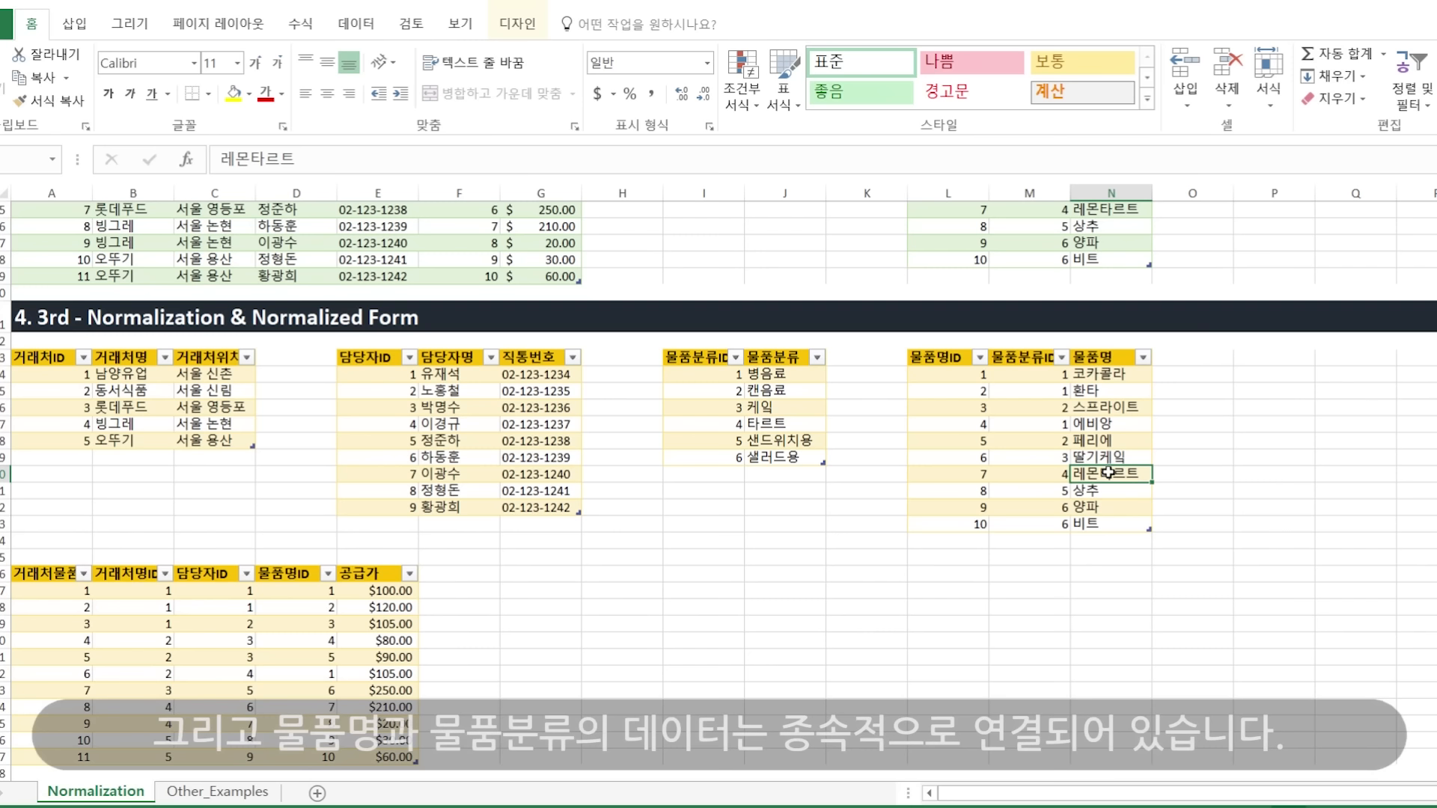
pyautogui.click(760, 406)
pyautogui.click(1019, 413)
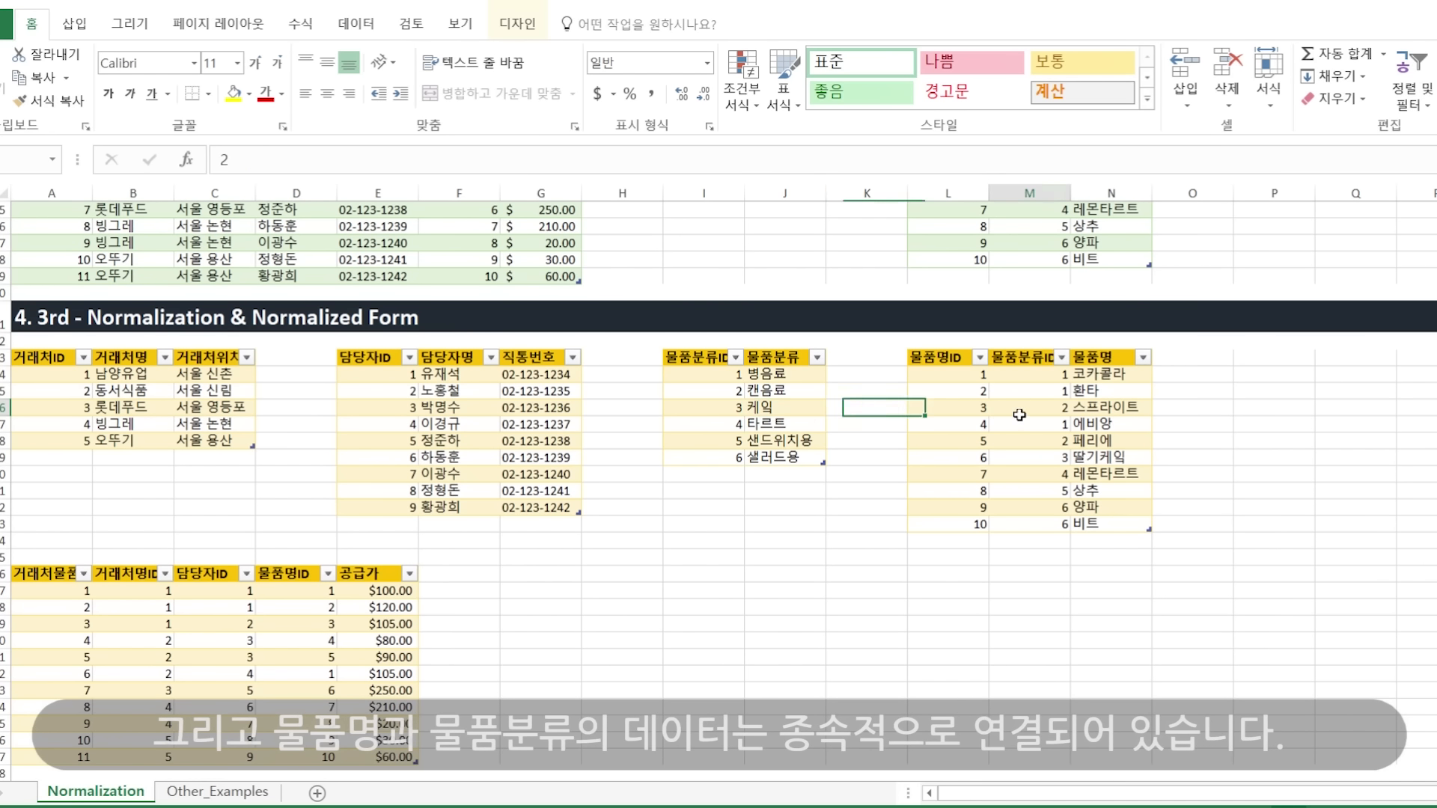
pyautogui.click(724, 393)
pyautogui.click(1022, 407)
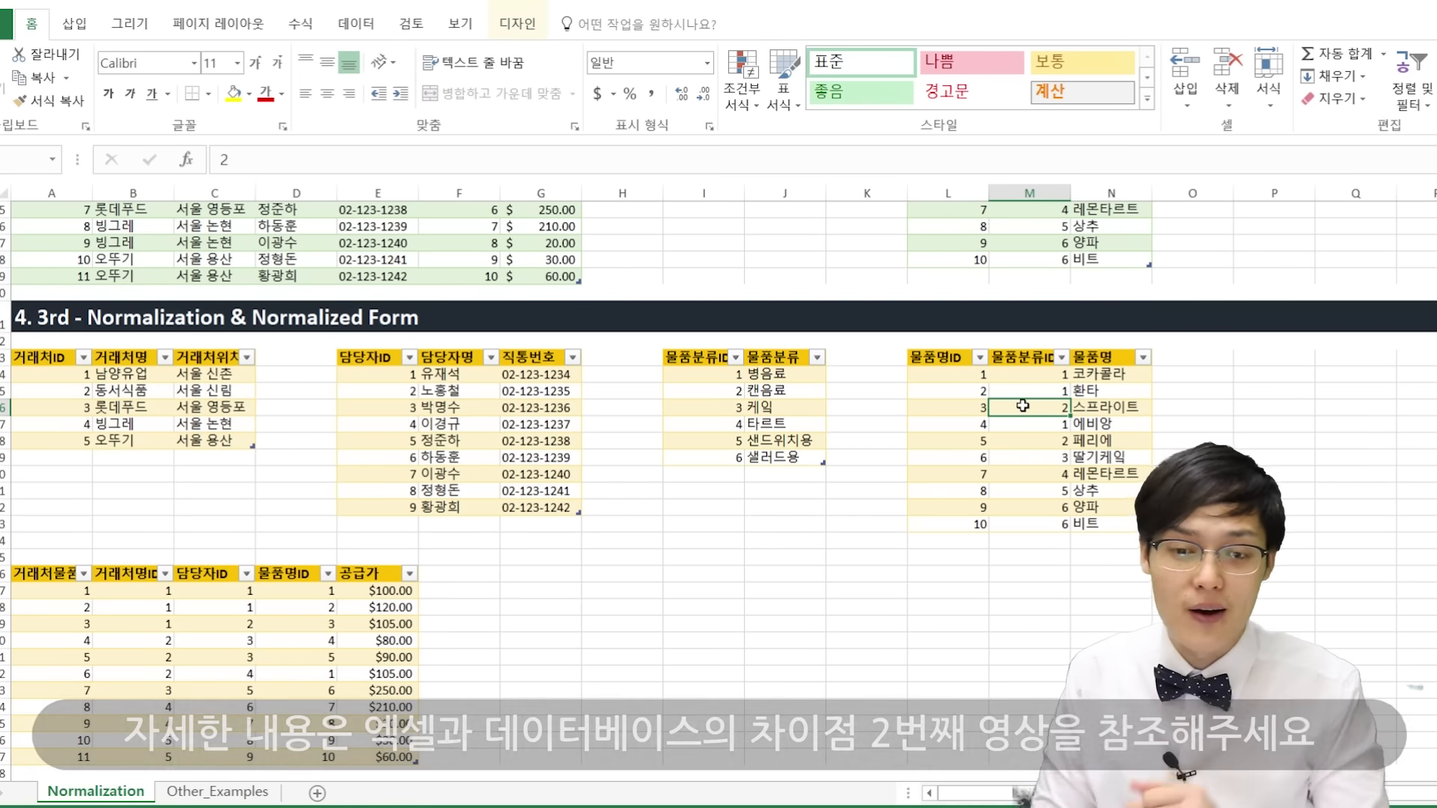
# - Trace the 거래처명ID, 담당자ID and 물품명ID columns of the 3rd - Normalization delivery table to their linked tables
pyautogui.click(181, 407)
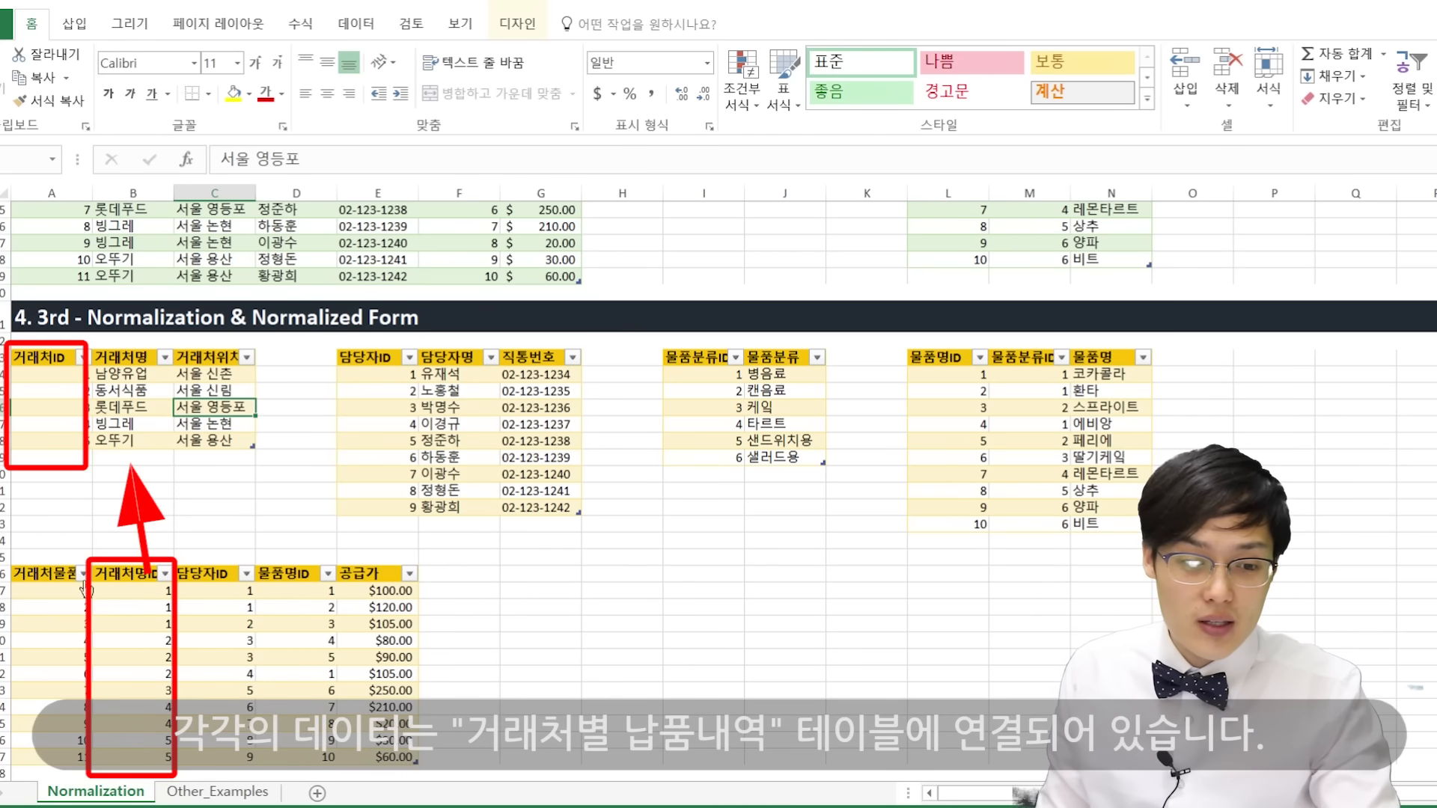
pyautogui.click(424, 422)
pyautogui.click(221, 642)
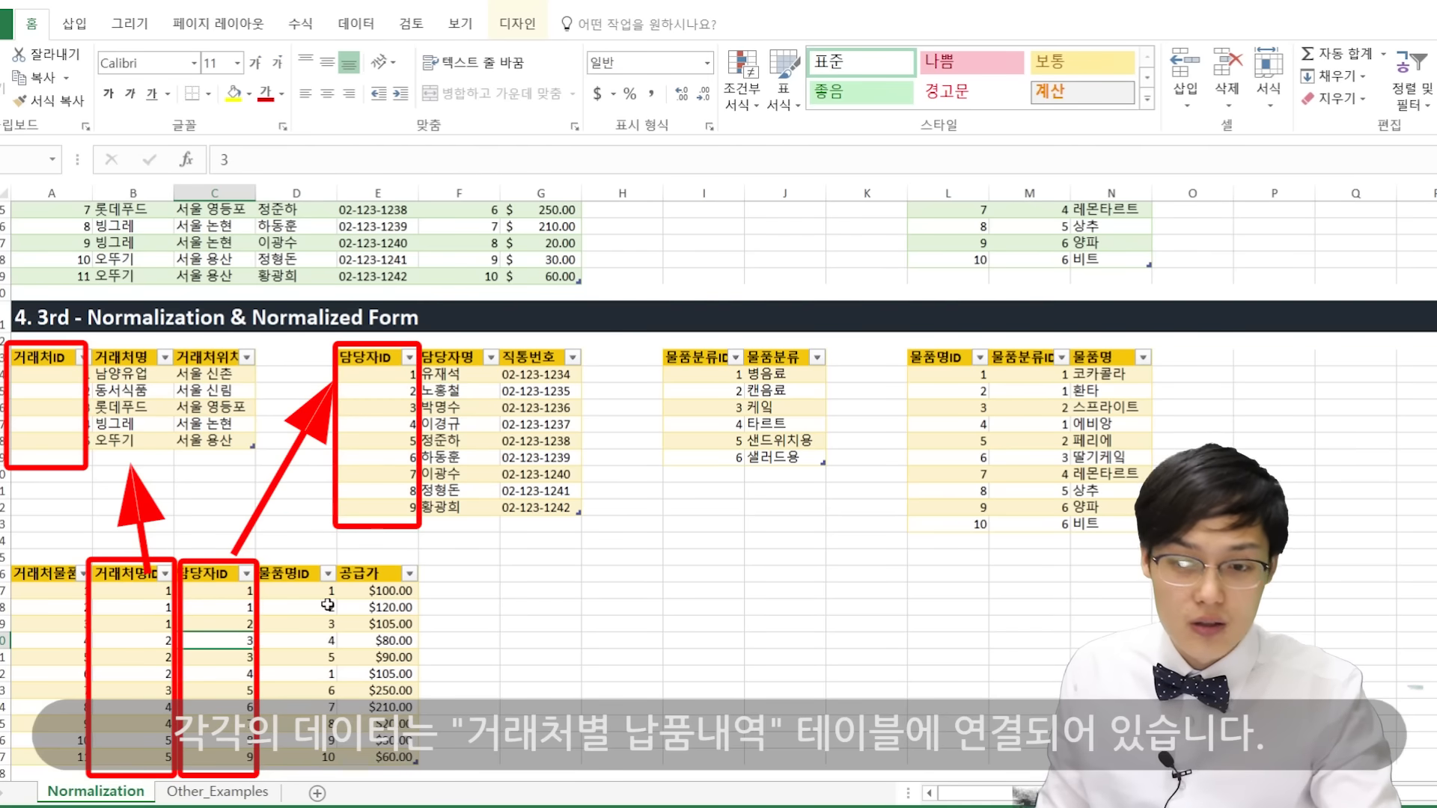
pyautogui.click(1066, 443)
pyautogui.click(288, 669)
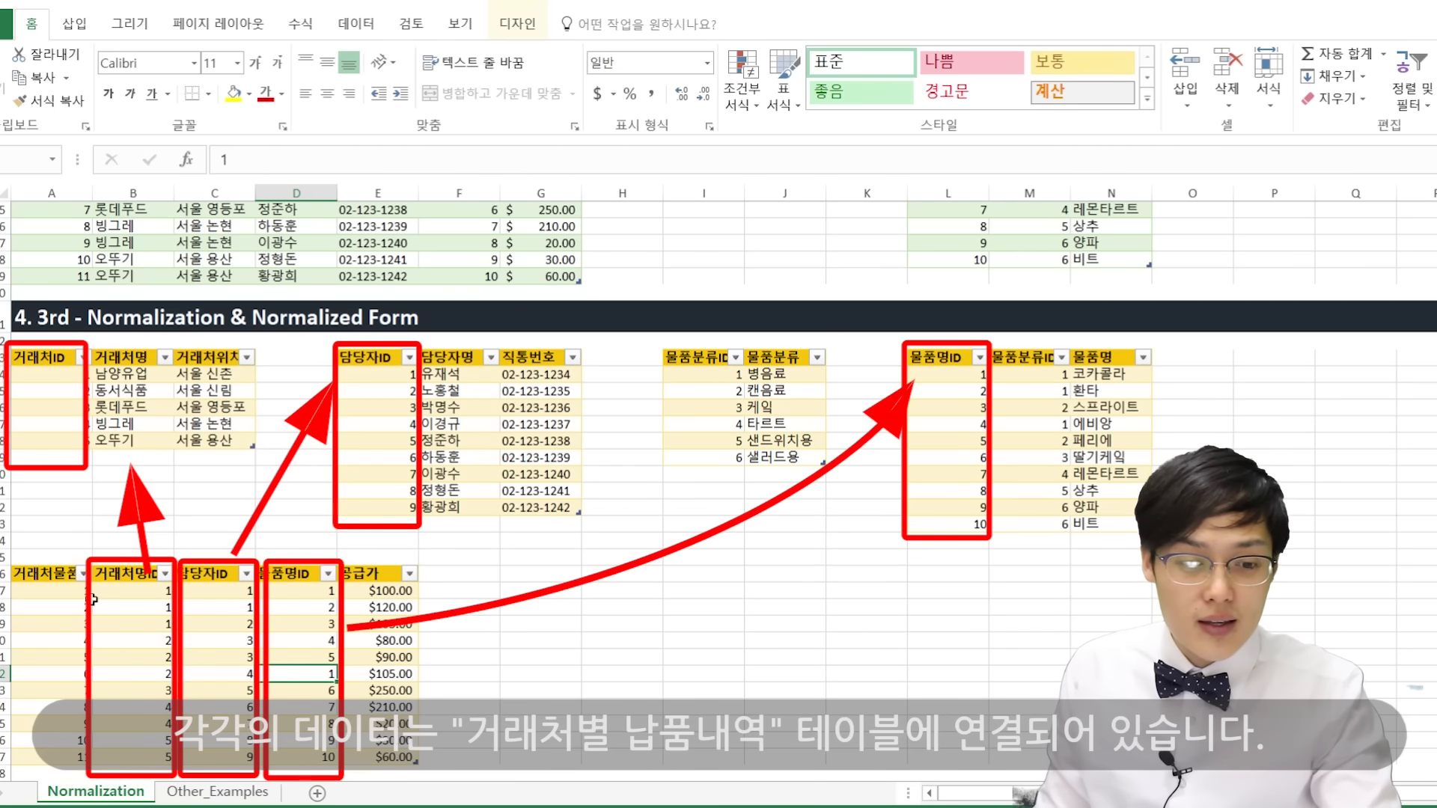
pyautogui.click(103, 573)
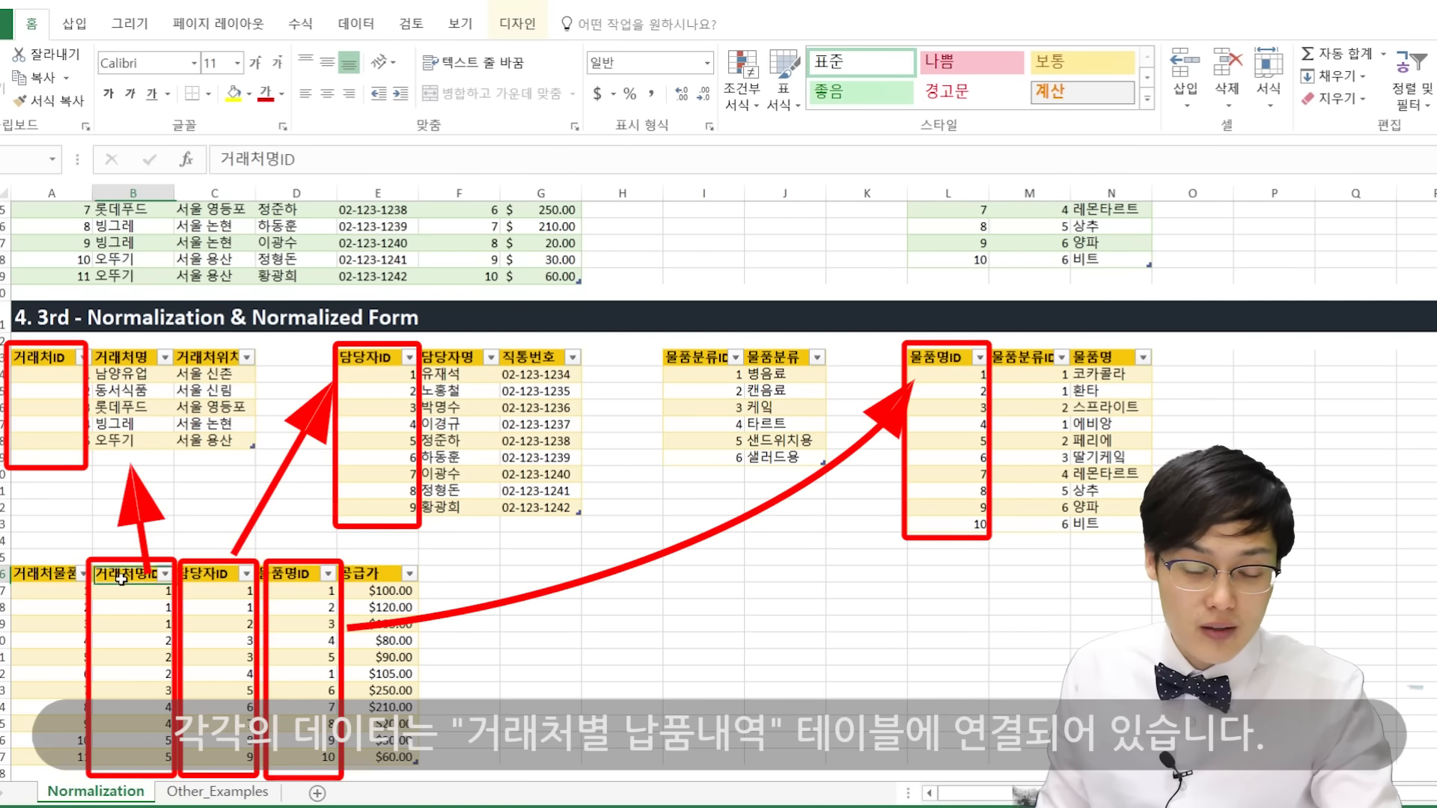
pyautogui.click(380, 671)
# - Add the columns 거래처명, 담당자명 and 물품명 after 공급가 in the 3rd - Normalization delivery table
pyautogui.scroll(-1, 380, 671)
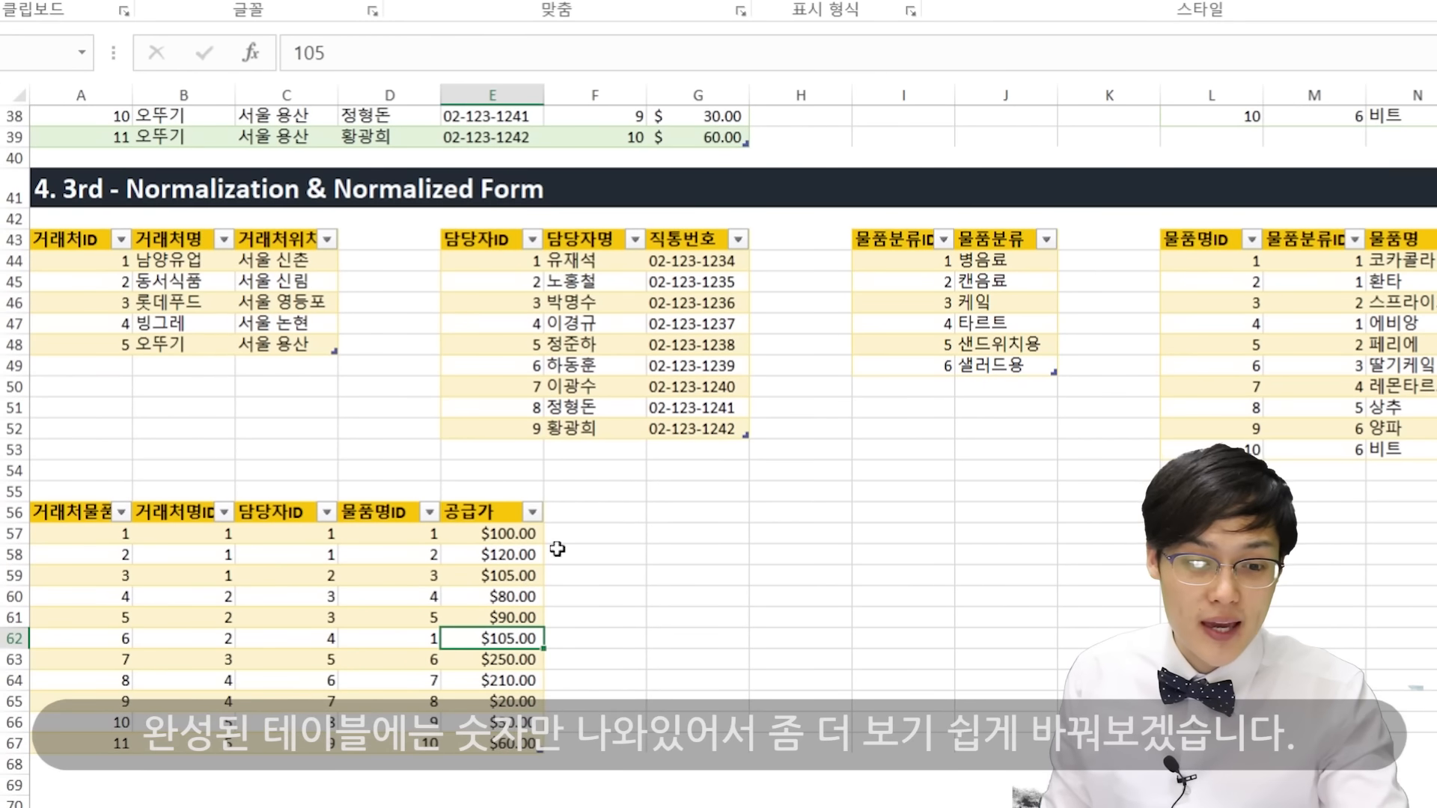
pyautogui.click(585, 515)
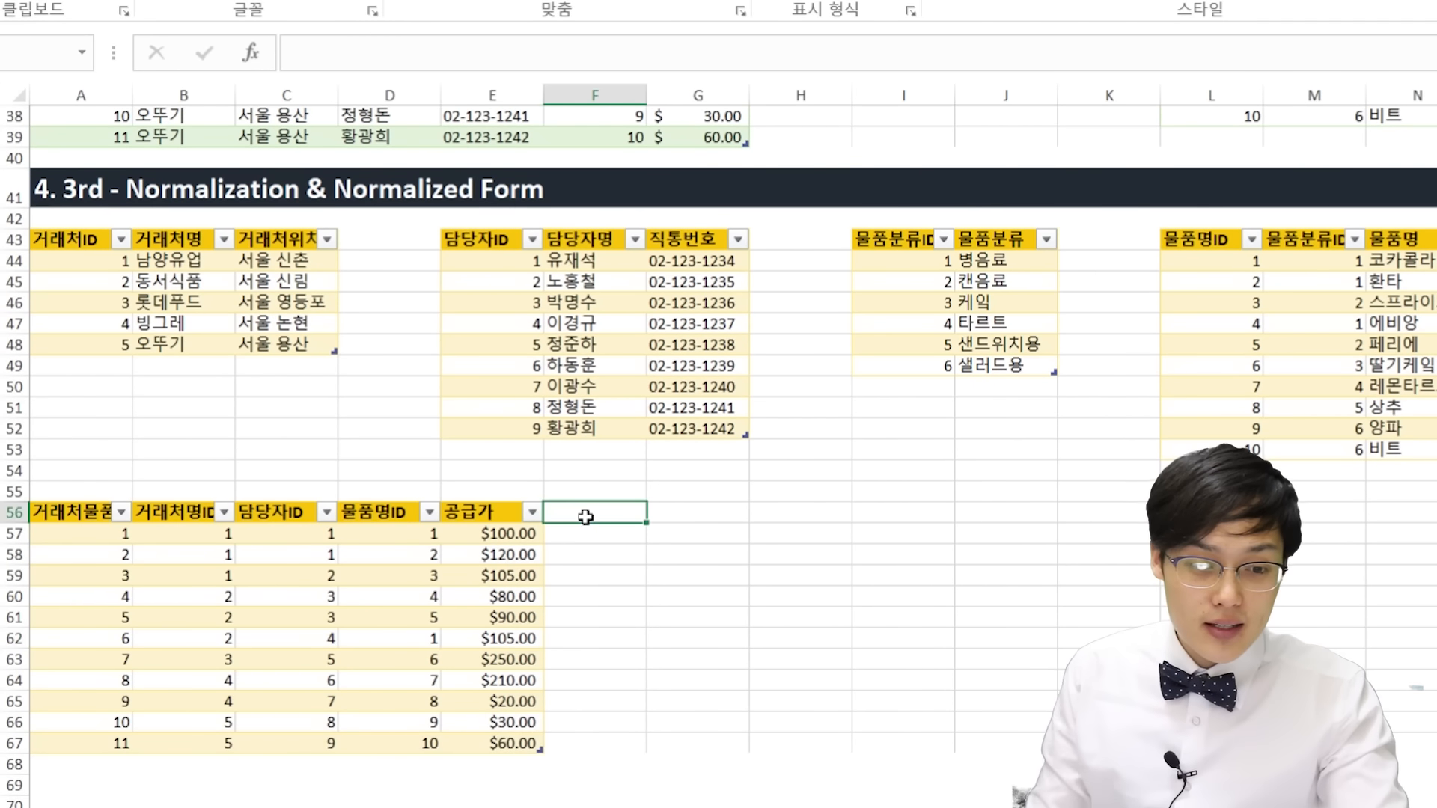
pyautogui.write('거래처며')
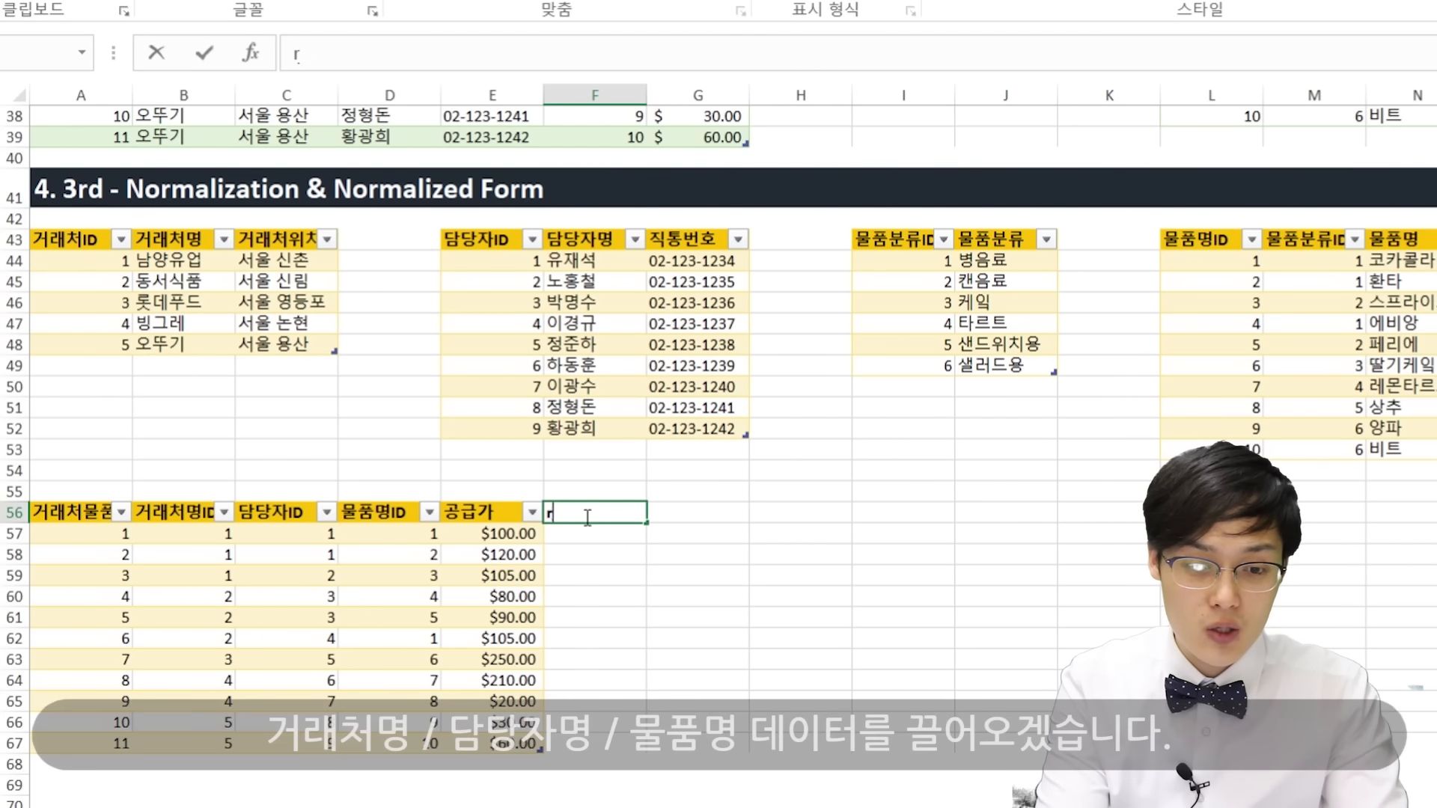
pyautogui.write('ㅇ')
pyautogui.press('Tab')
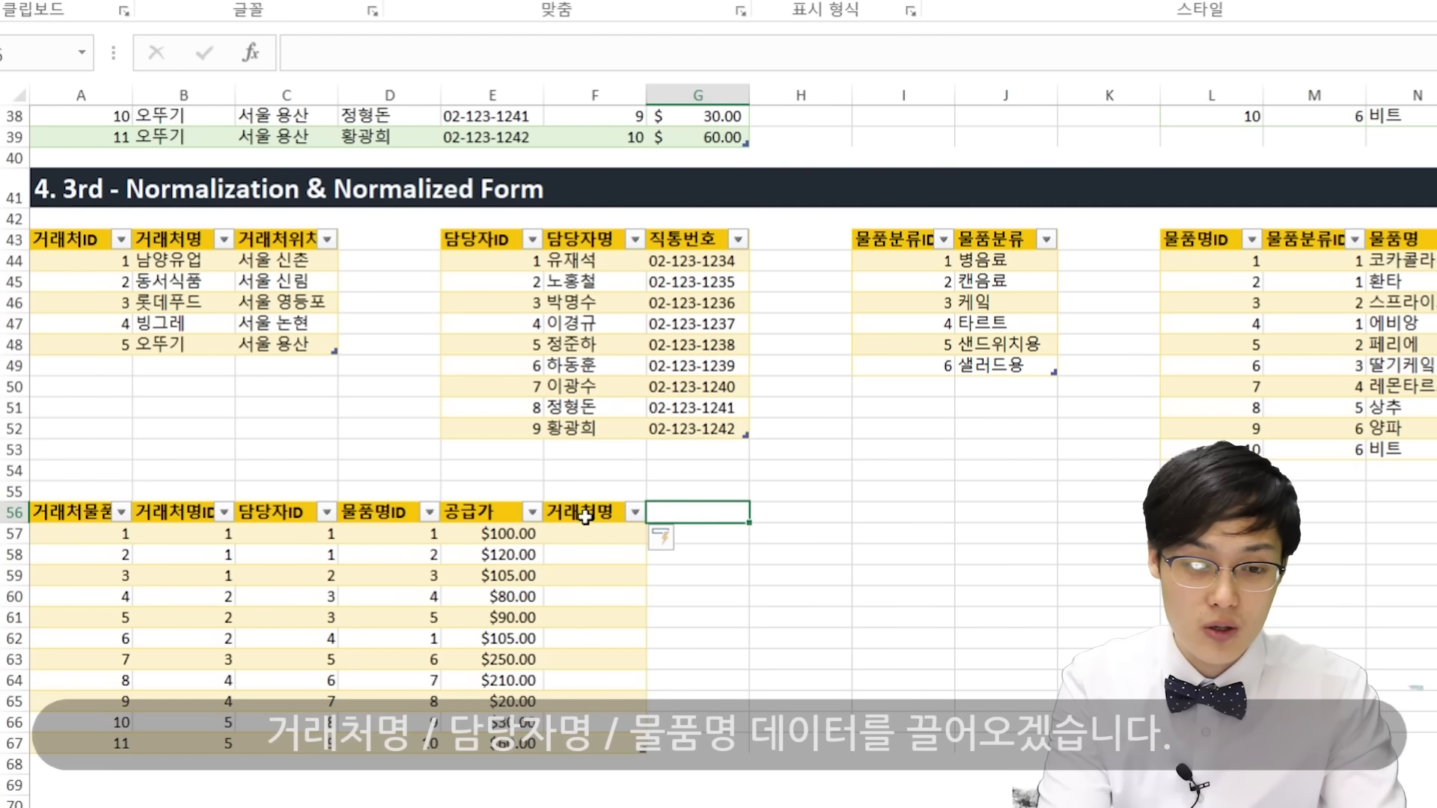
pyautogui.write('담당자명')
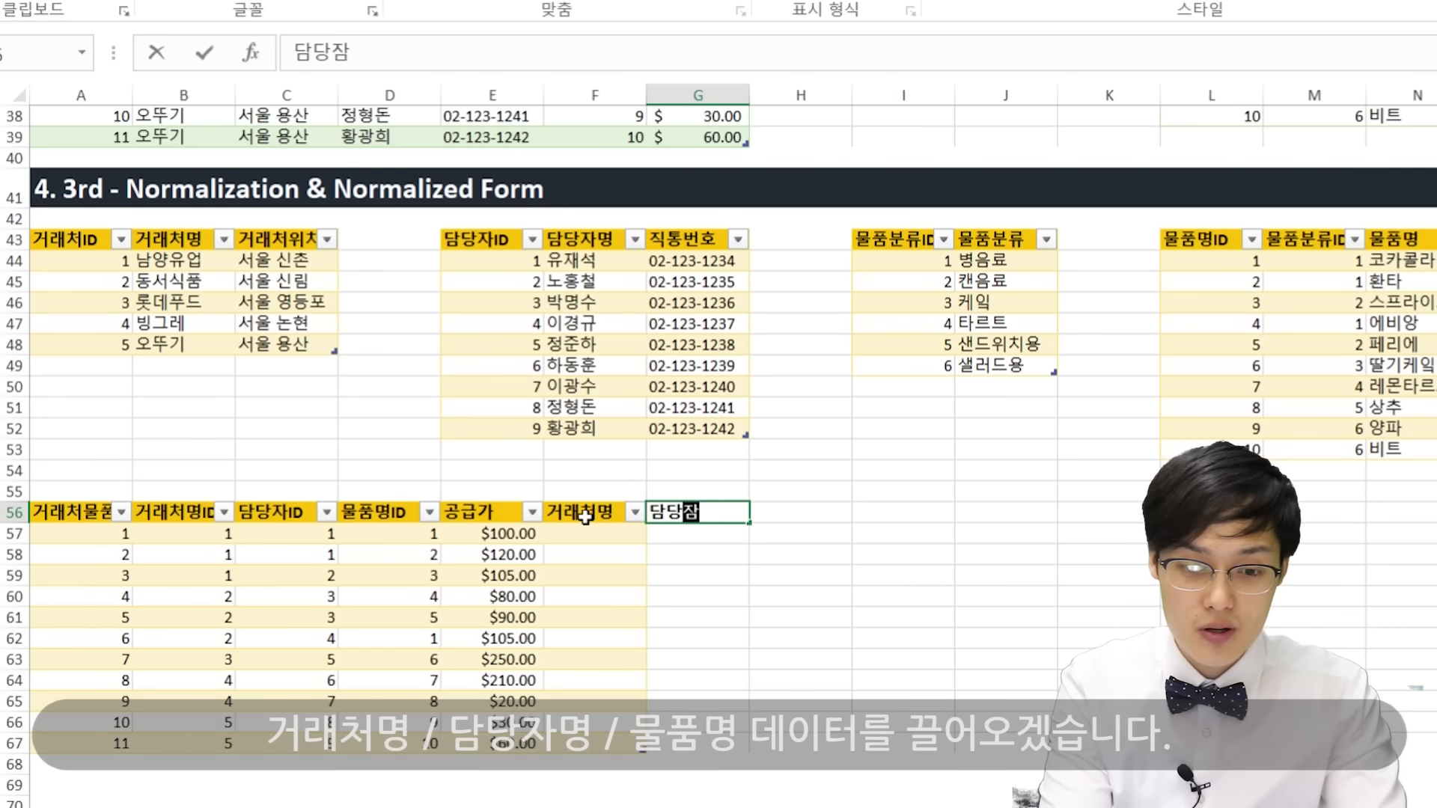
pyautogui.press('Tab')
pyautogui.write('물품명')
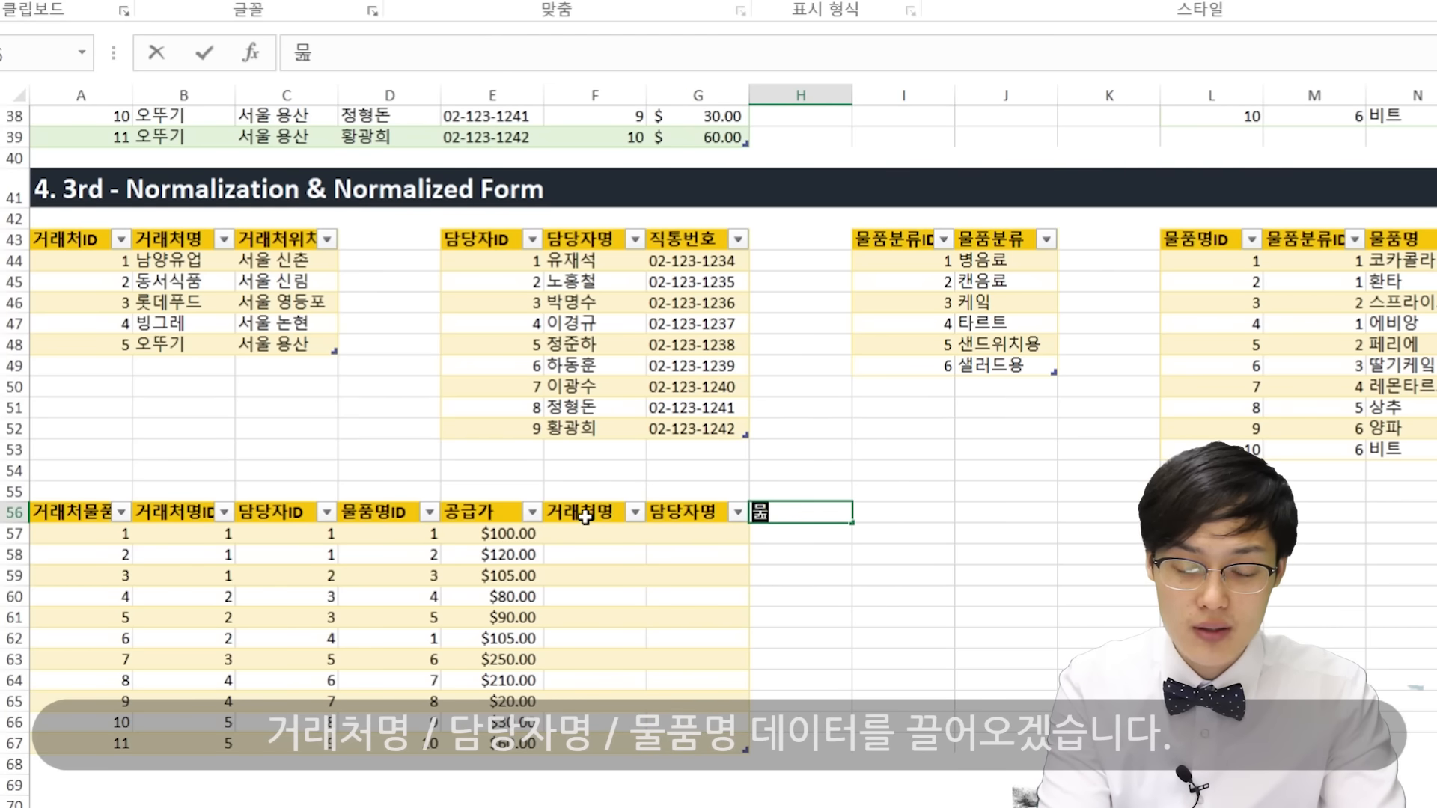
pyautogui.press('Return')
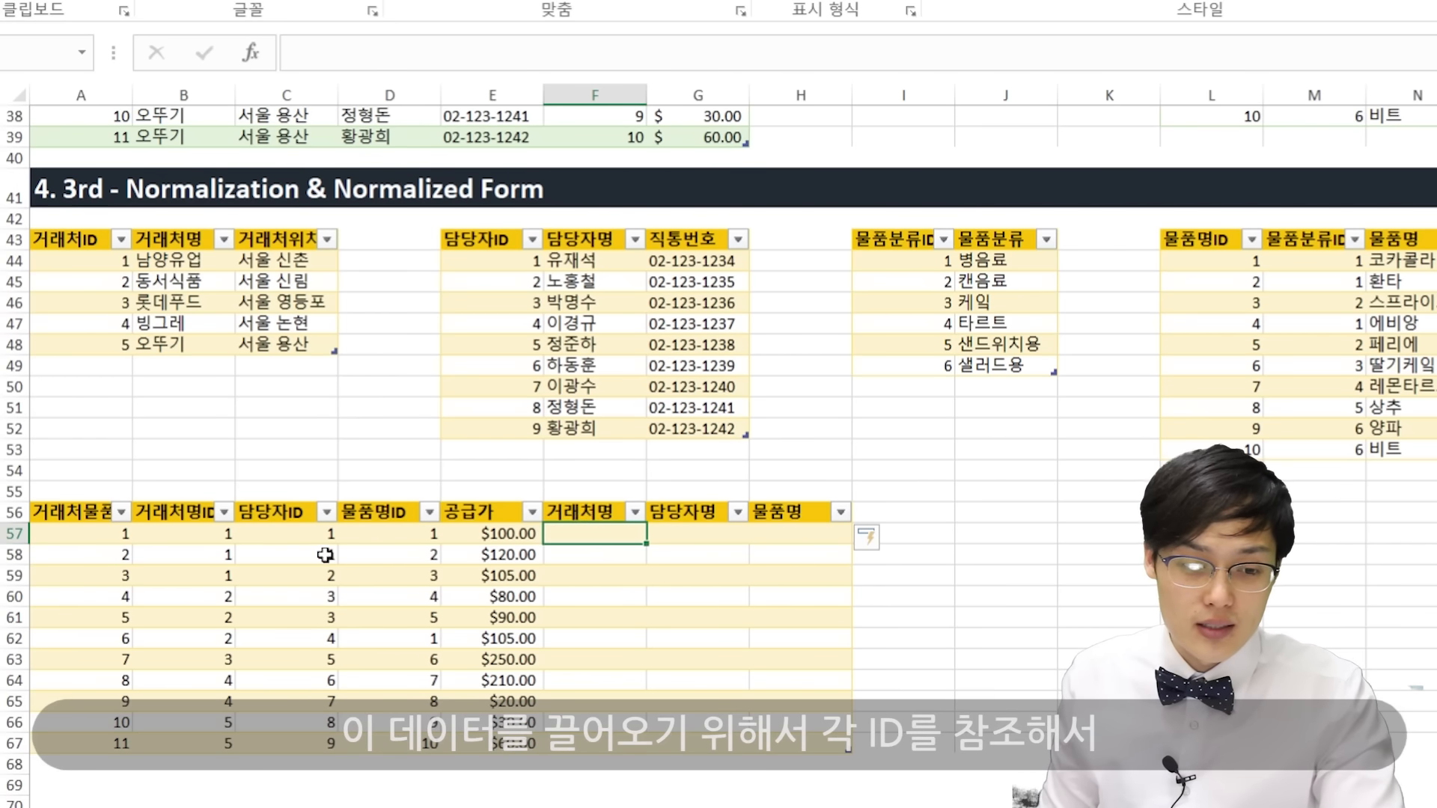
# - Match the 거래처명ID of the first delivery record, whose 거래처명 is empty, against the 거래처ID table
pyautogui.click(217, 539)
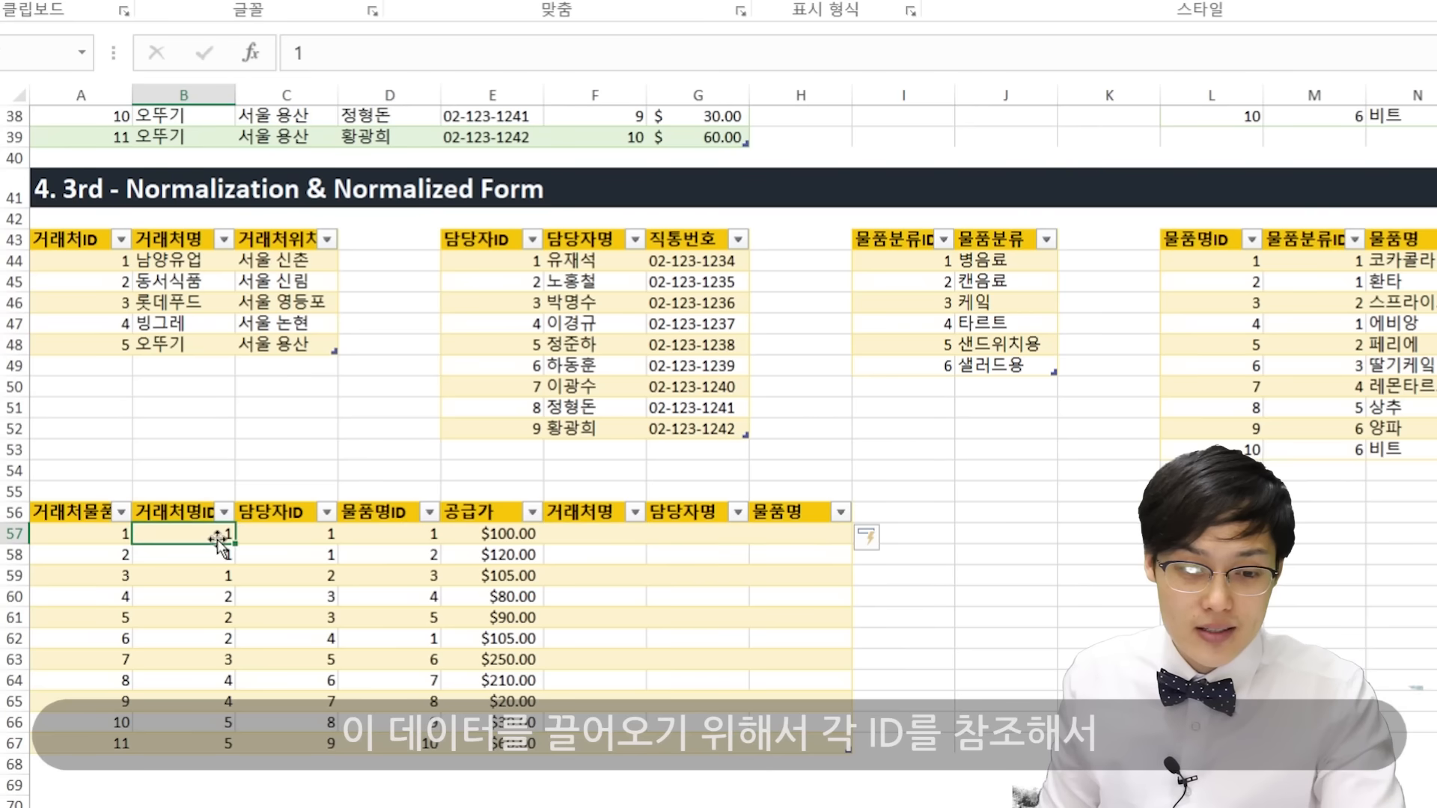
pyautogui.click(579, 533)
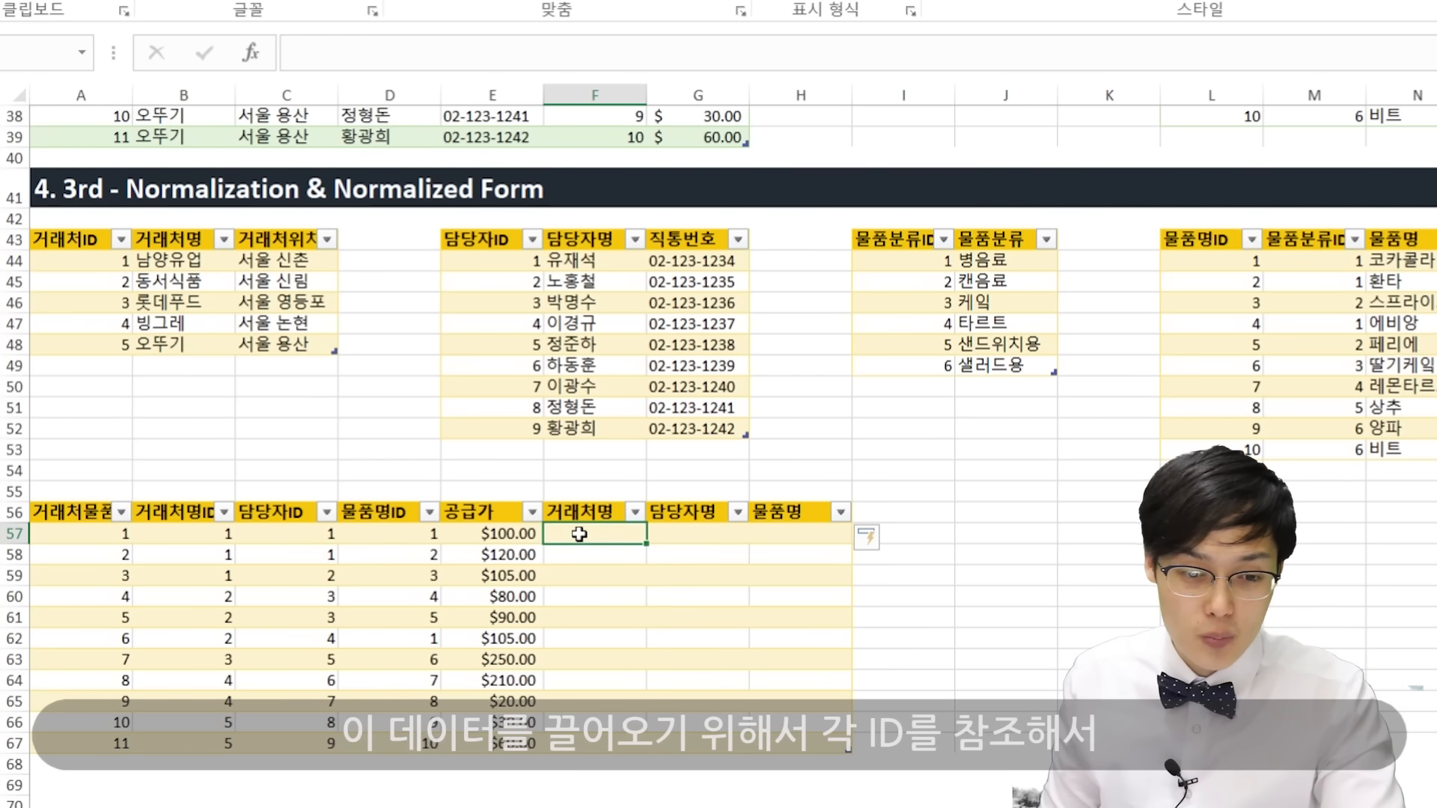
pyautogui.click(217, 540)
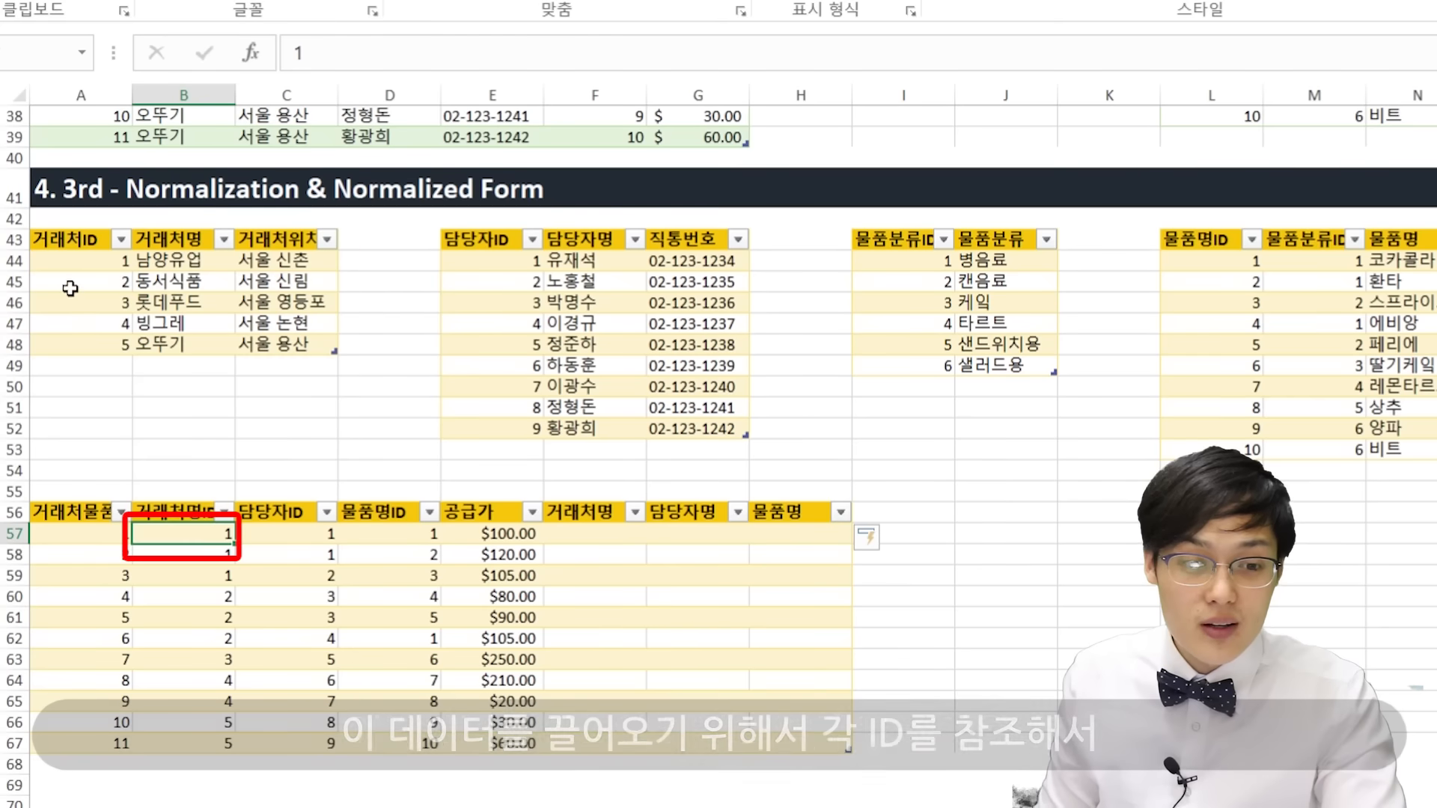
pyautogui.moveTo(71, 241)
pyautogui.mouseDown()
pyautogui.moveTo(82, 262)
pyautogui.moveTo(271, 318)
pyautogui.moveTo(271, 302)
pyautogui.mouseUp()
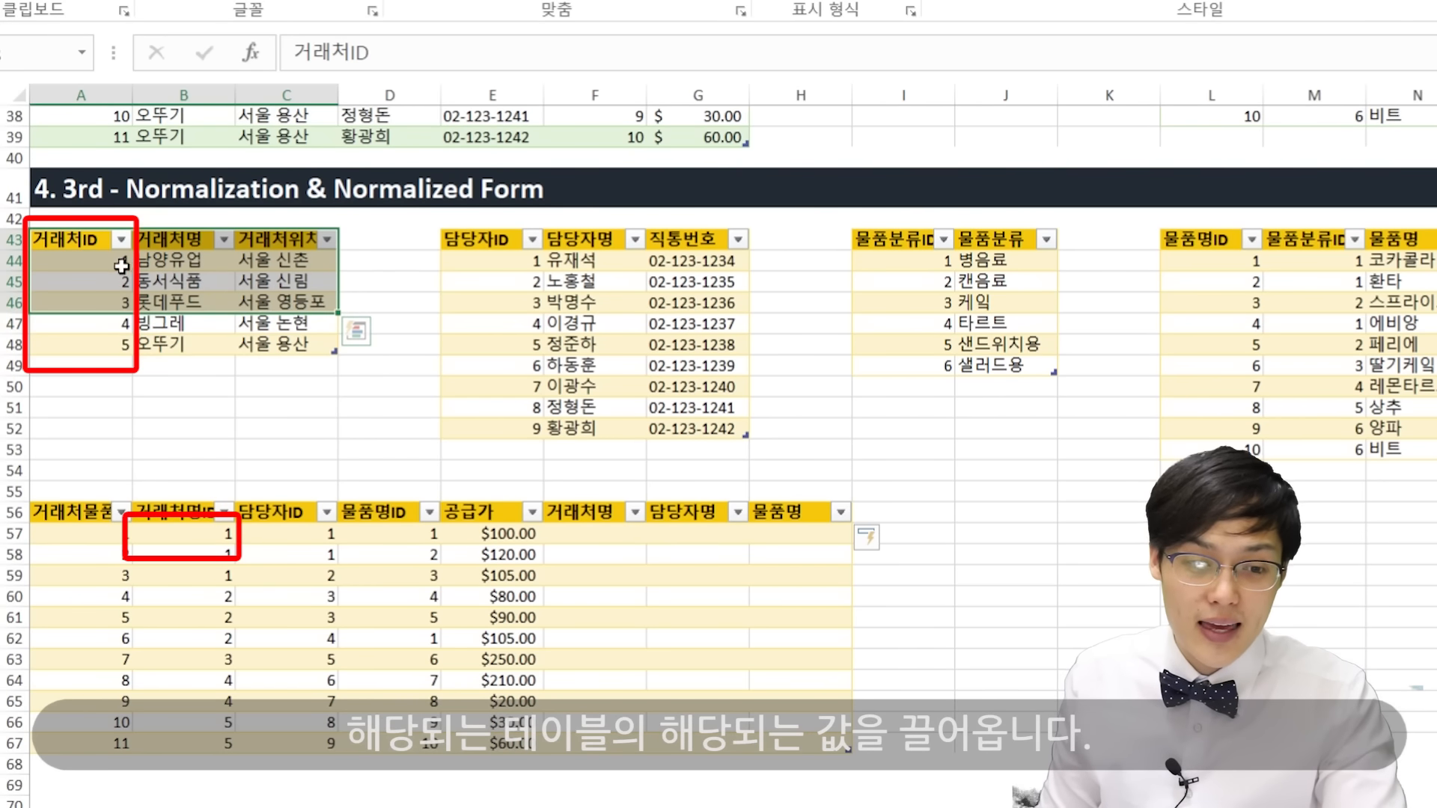
# - Trace the 거래처ID values to the corresponding 거래처명 entries in the 거래처 table of the 3rd - Normalization section
pyautogui.moveTo(117, 264); pyautogui.dragTo(116, 341)
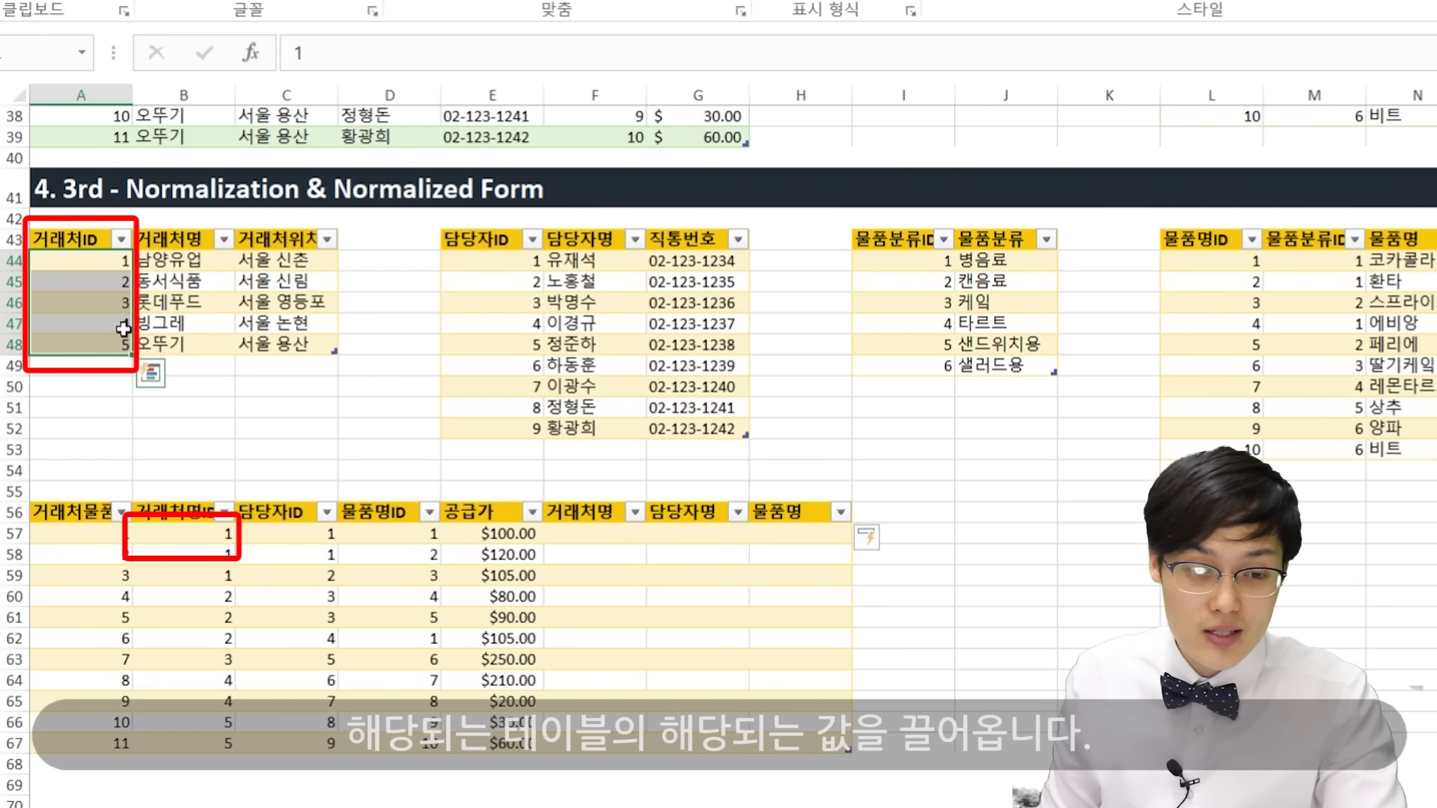
pyautogui.click(189, 258)
pyautogui.moveTo(188, 258); pyautogui.dragTo(192, 346)
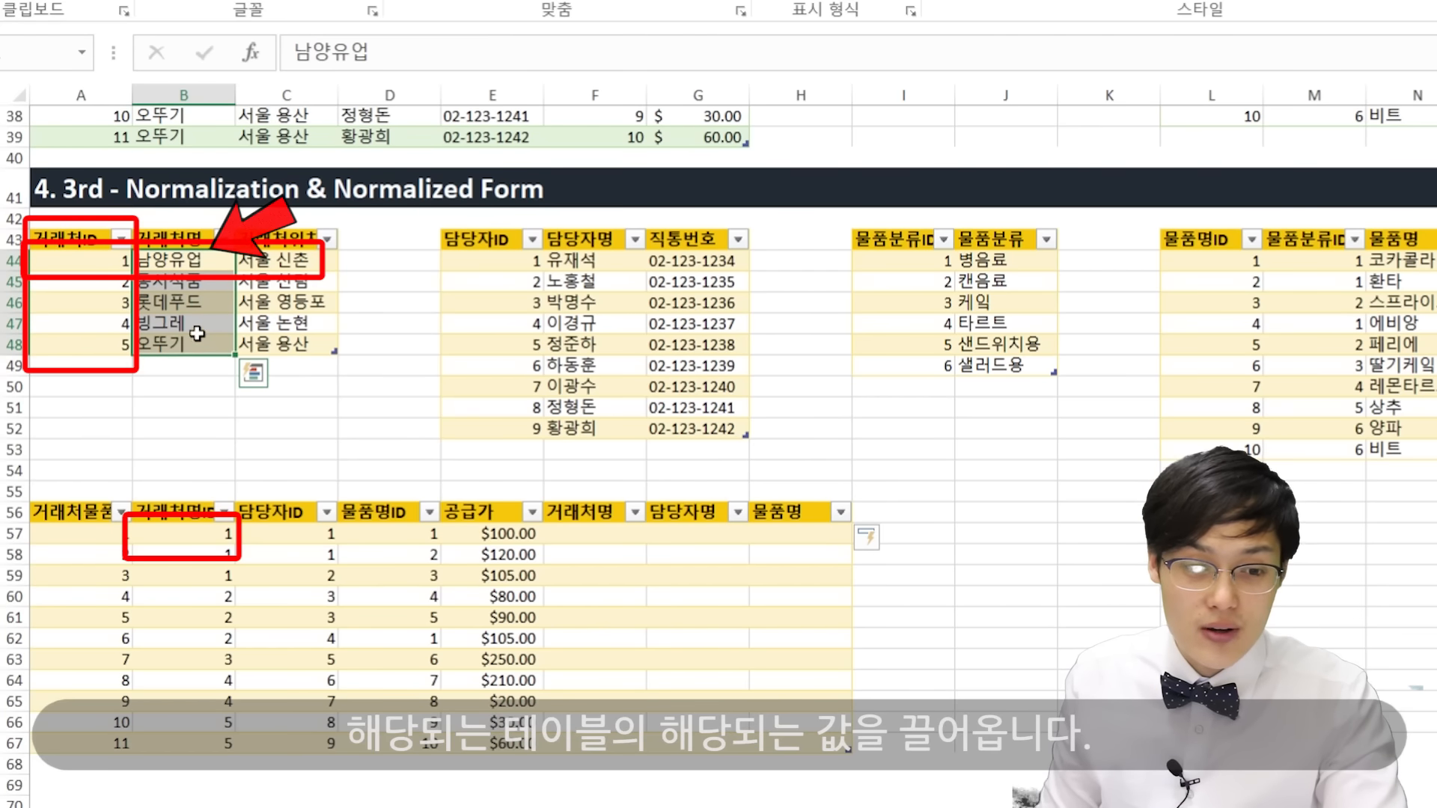
pyautogui.moveTo(192, 268); pyautogui.dragTo(196, 344)
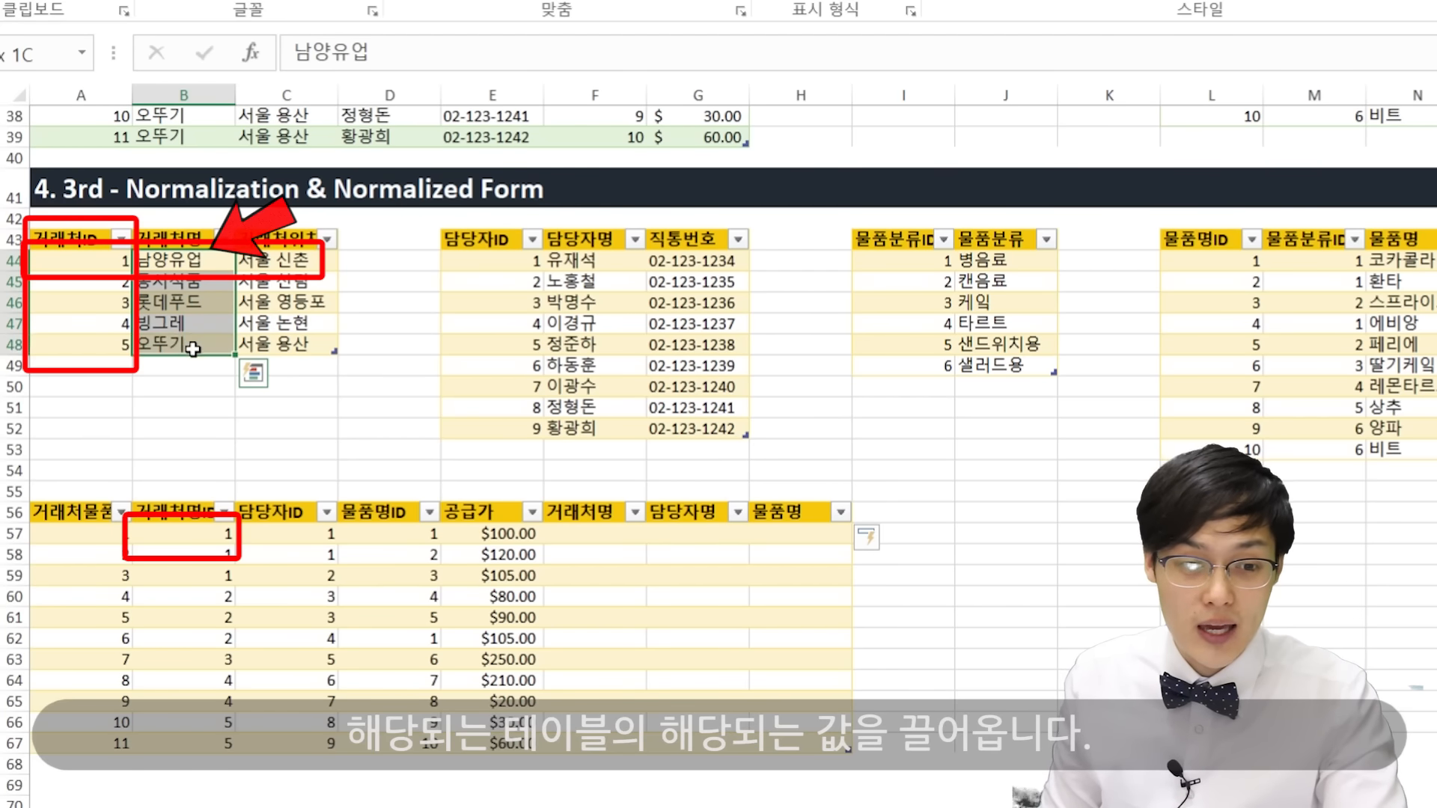
pyautogui.click(191, 323)
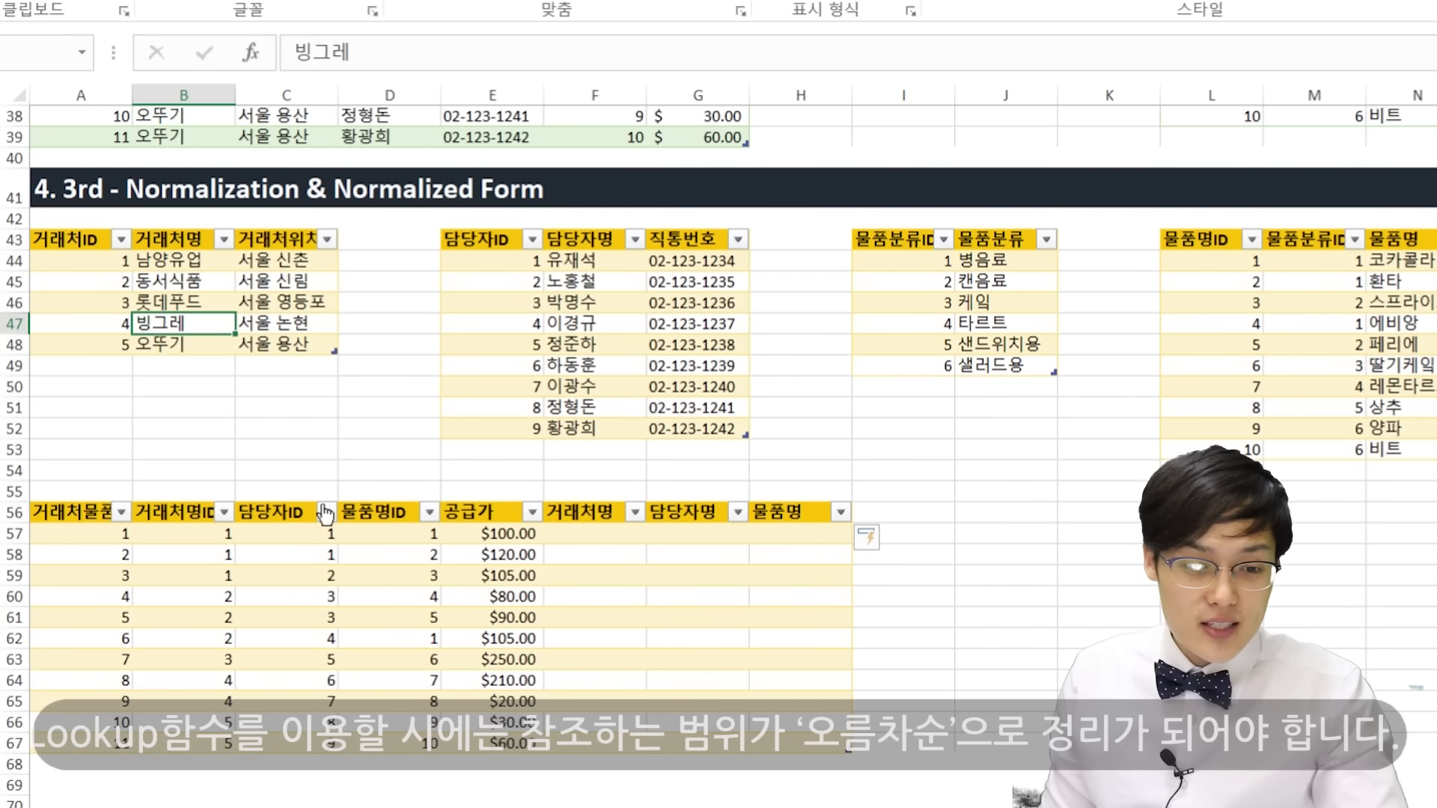
# - Compare the 거래처명ID of the first delivery record with the order of the 거래처ID column used as lookup range
pyautogui.click(187, 533)
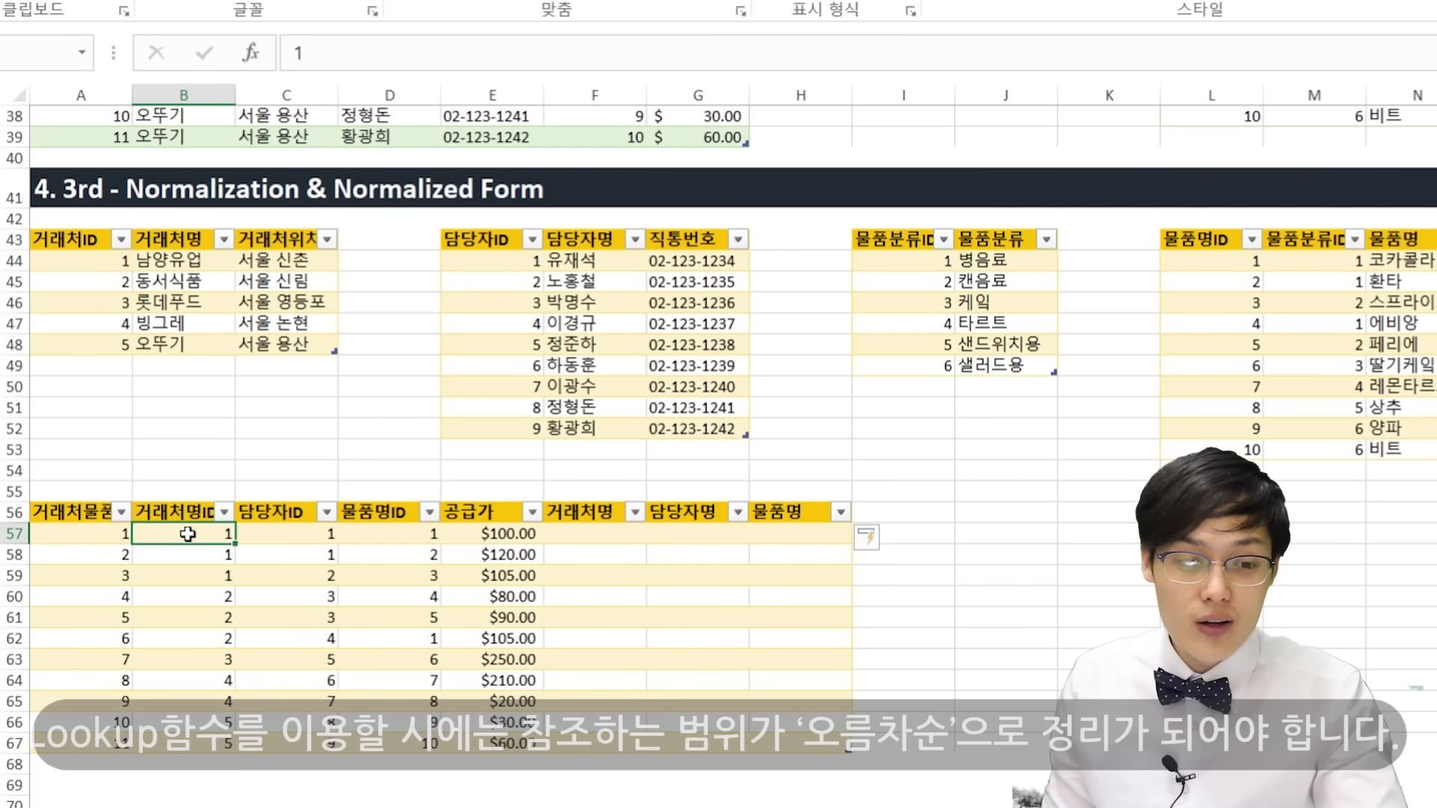
pyautogui.moveTo(110, 262); pyautogui.dragTo(112, 346)
pyautogui.moveTo(112, 261); pyautogui.dragTo(114, 341)
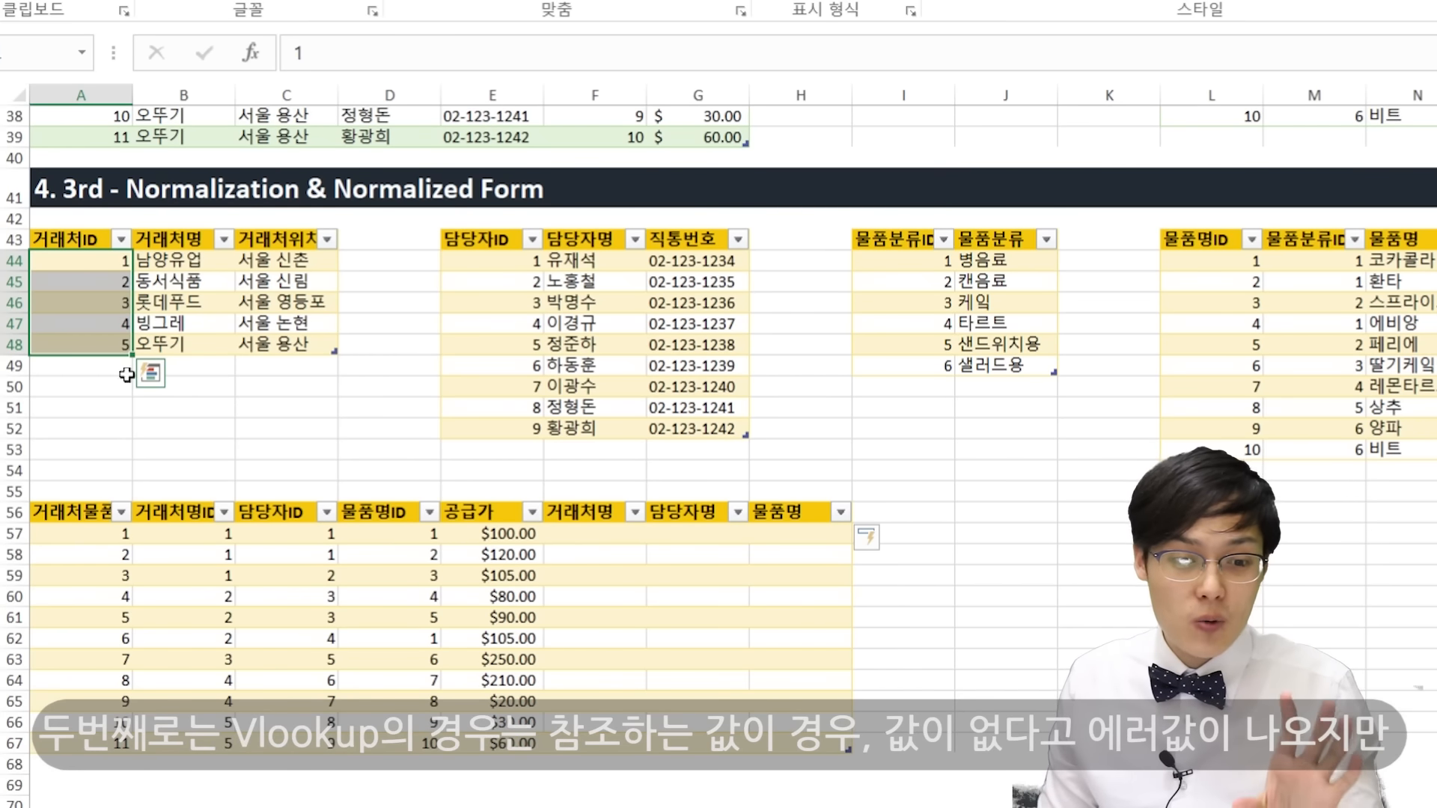
pyautogui.click(174, 527)
pyautogui.moveTo(106, 262); pyautogui.dragTo(105, 344)
pyautogui.click(106, 344)
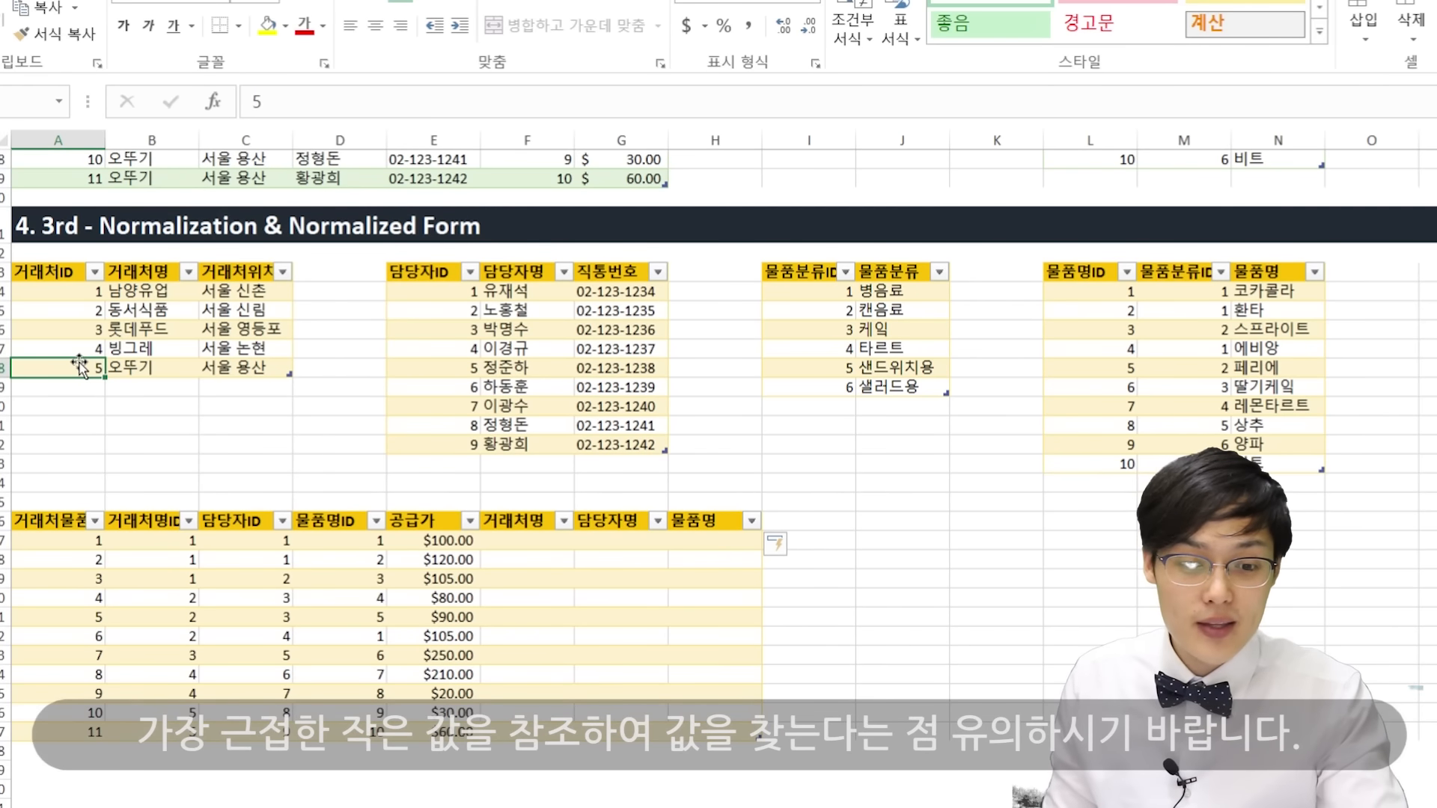
# - Go through the 거래처, 담당자 and 물품명 tables of the 3rd - Normalization section as lookup sources for the empty 거래처명 cell
pyautogui.click(513, 545)
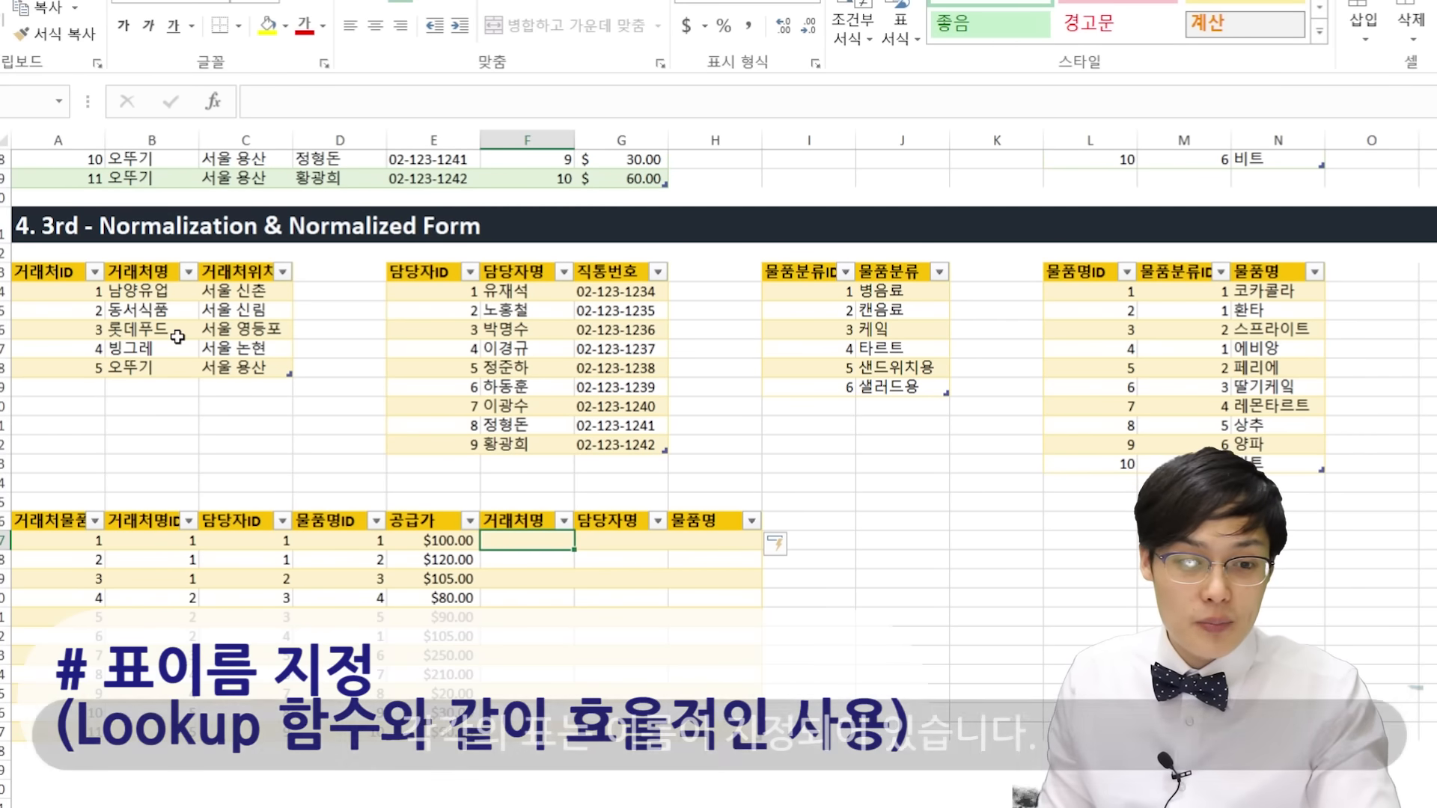
pyautogui.click(178, 332)
pyautogui.click(506, 328)
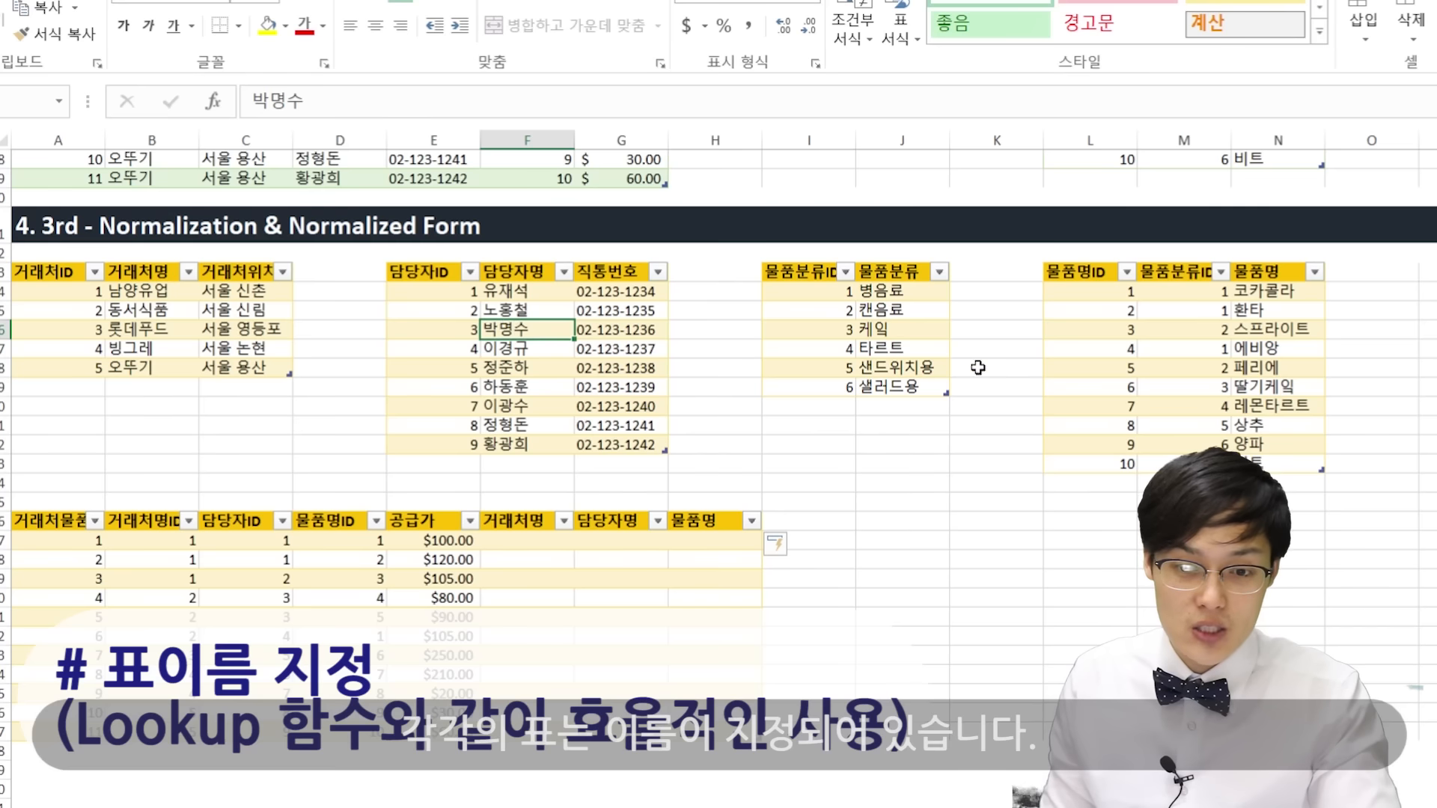
pyautogui.click(1182, 367)
pyautogui.click(189, 322)
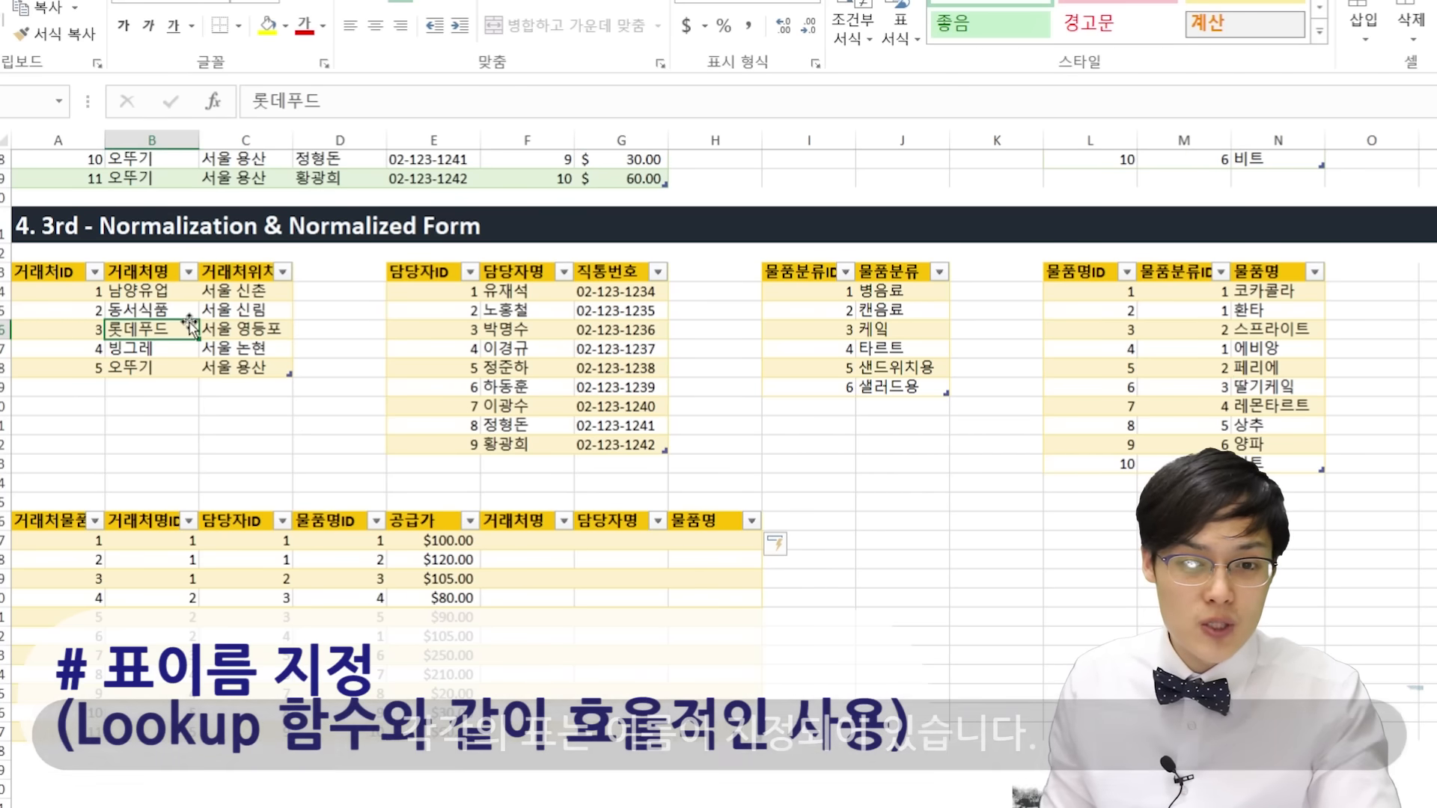
# - Check the table name assigned to the 거래처 table in its design properties, leaving the name as it is
pyautogui.click(142, 294)
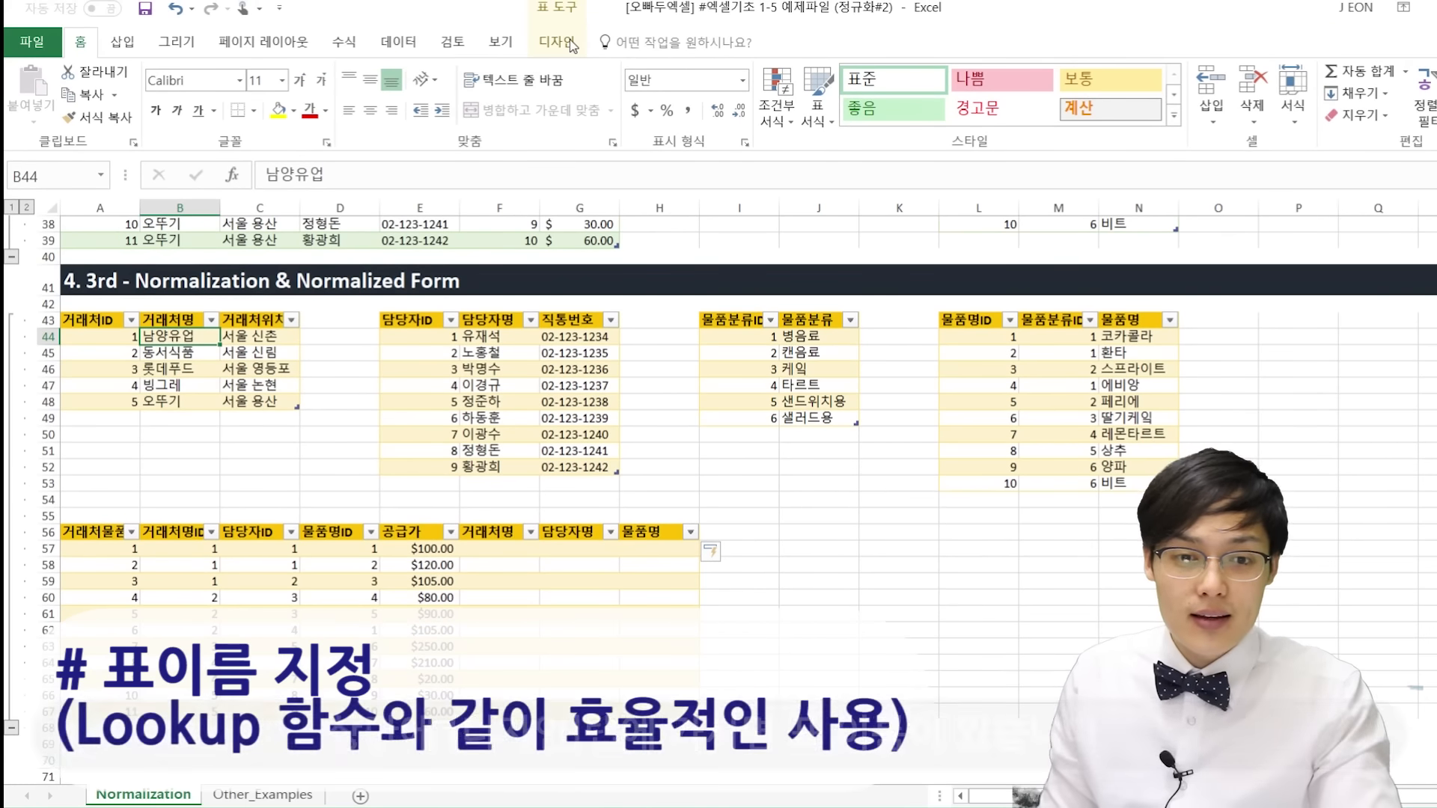
pyautogui.click(571, 45)
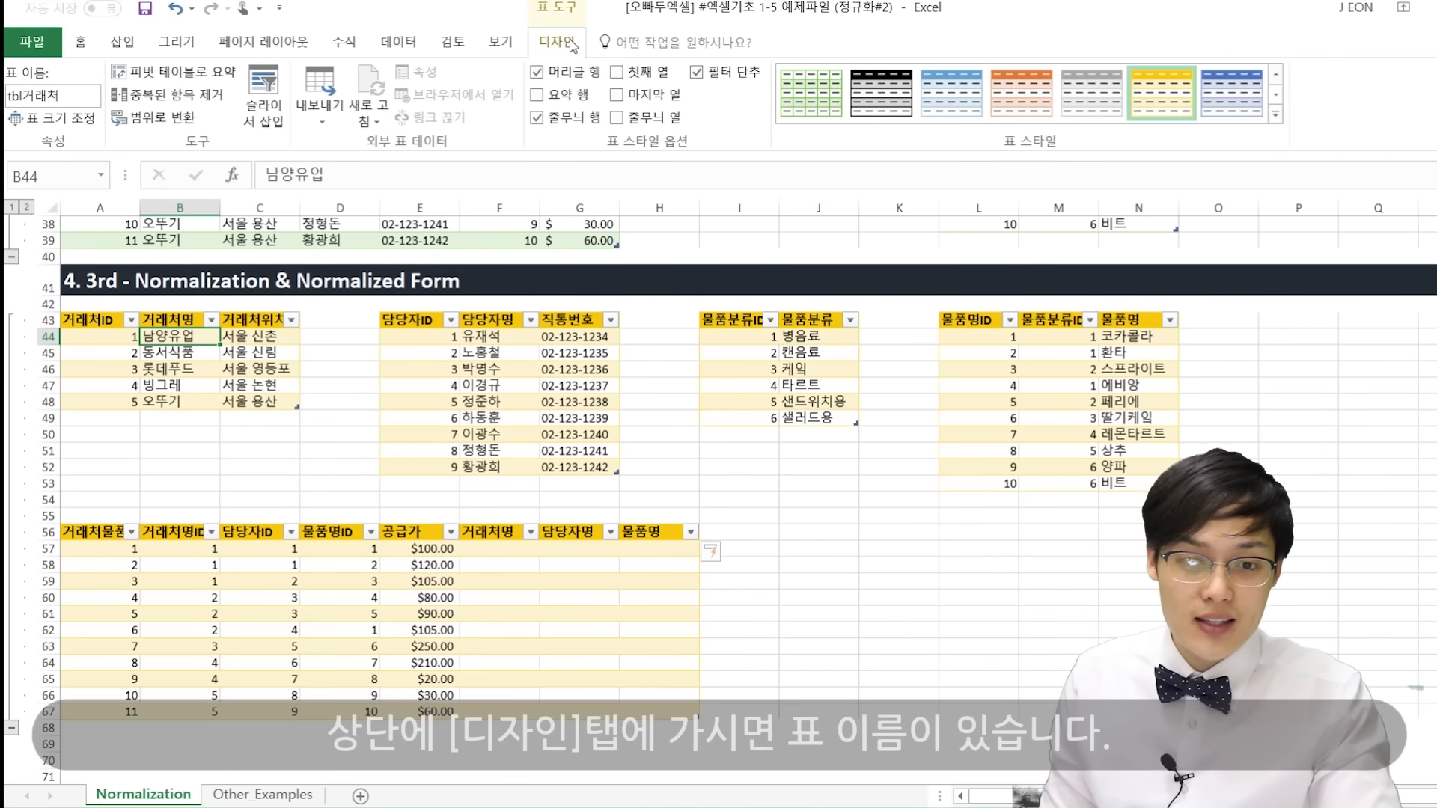
pyautogui.click(83, 101)
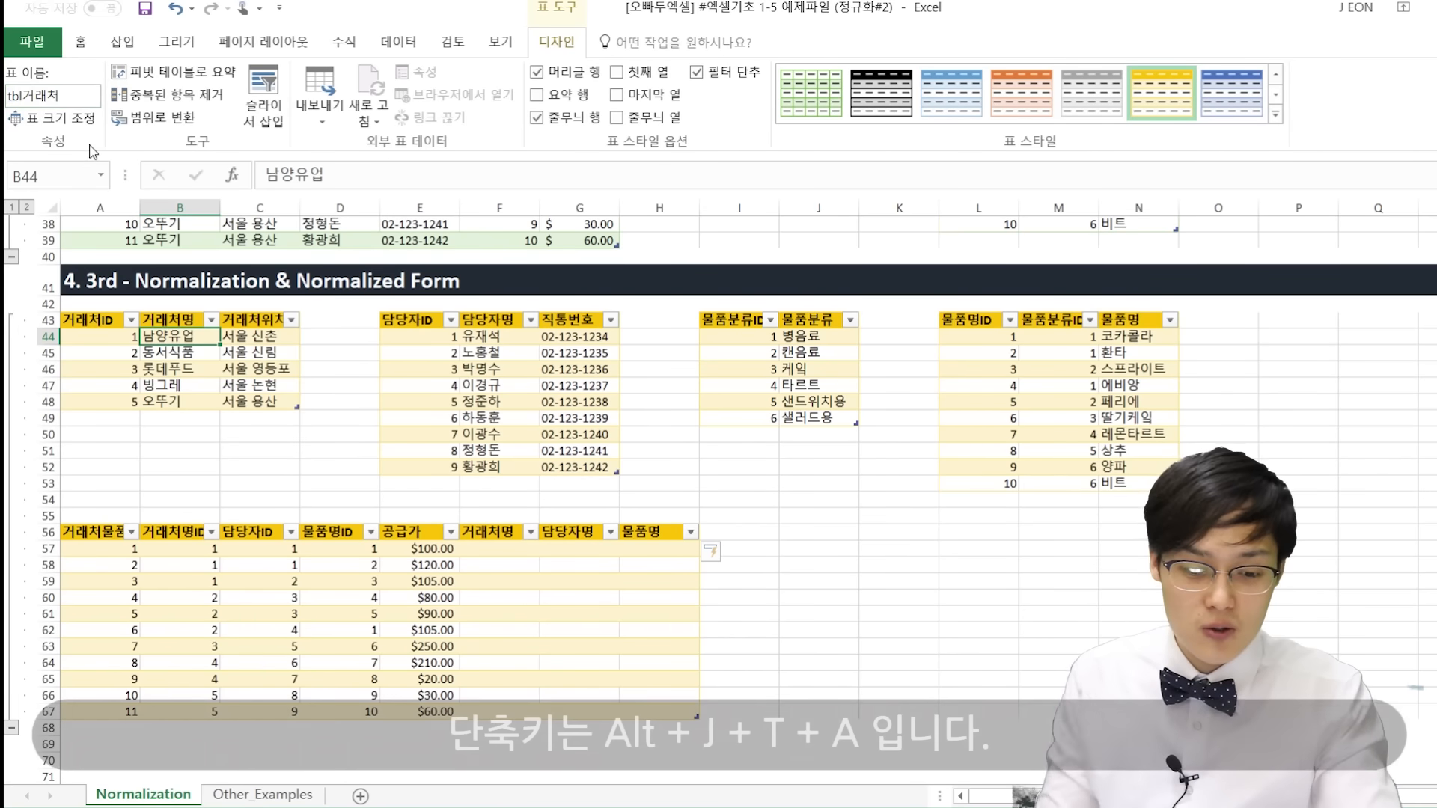
pyautogui.press('alt')
pyautogui.press('j')
pyautogui.press('t')
pyautogui.press('a')
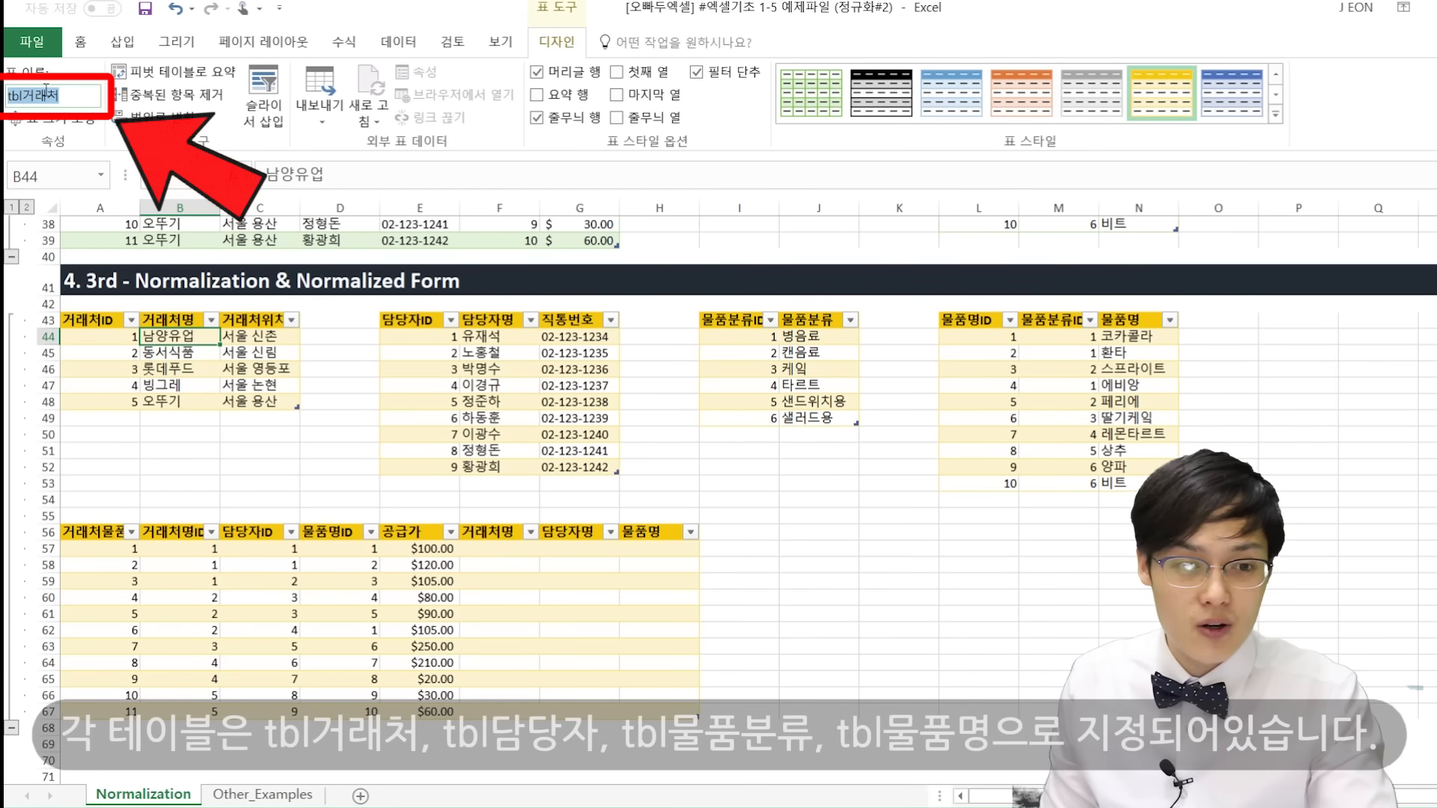
pyautogui.press('Escape')
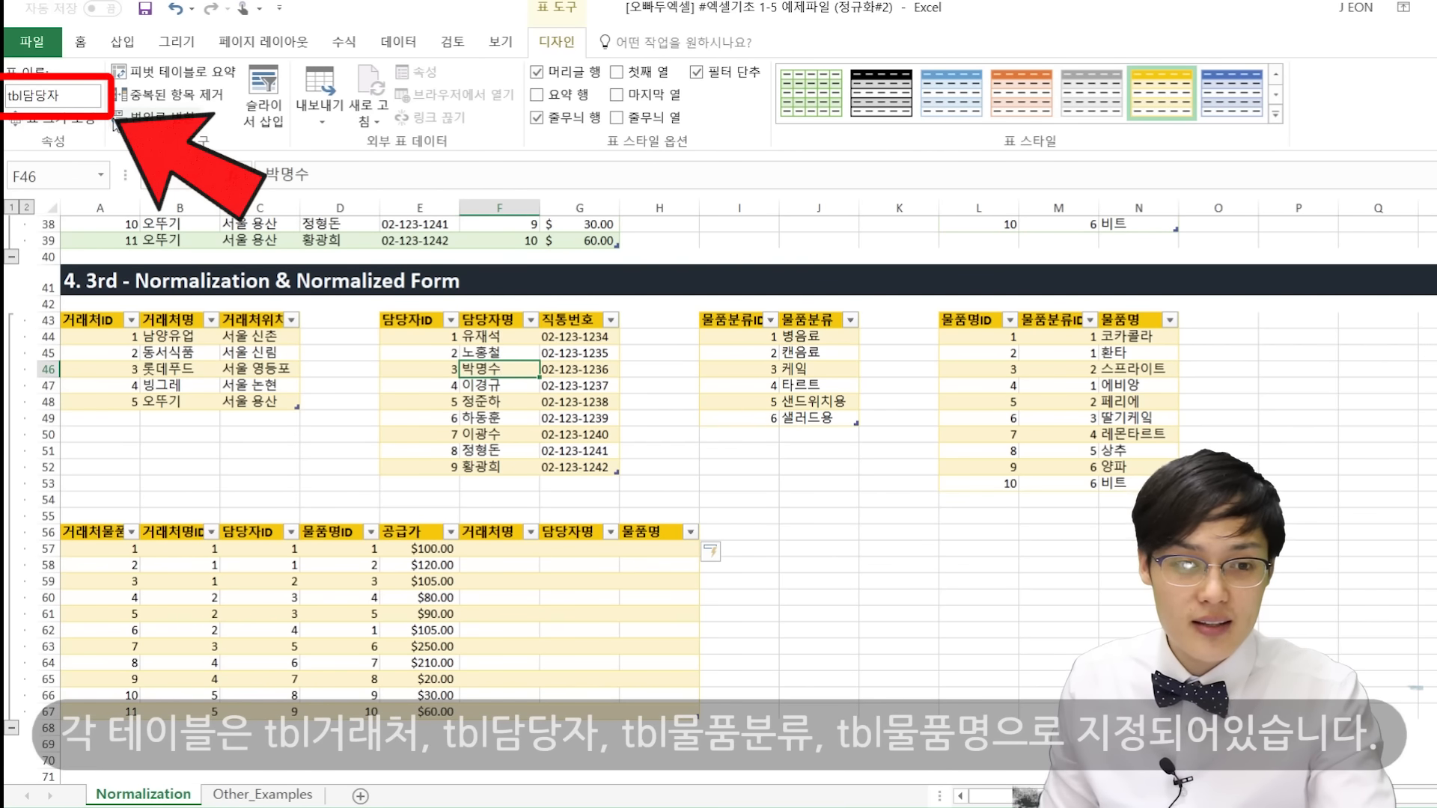
# - Check the table names assigned to the 물품분류 and 물품명 tables, and return to the 거래처ID column of the 거래처 table
pyautogui.click(793, 353)
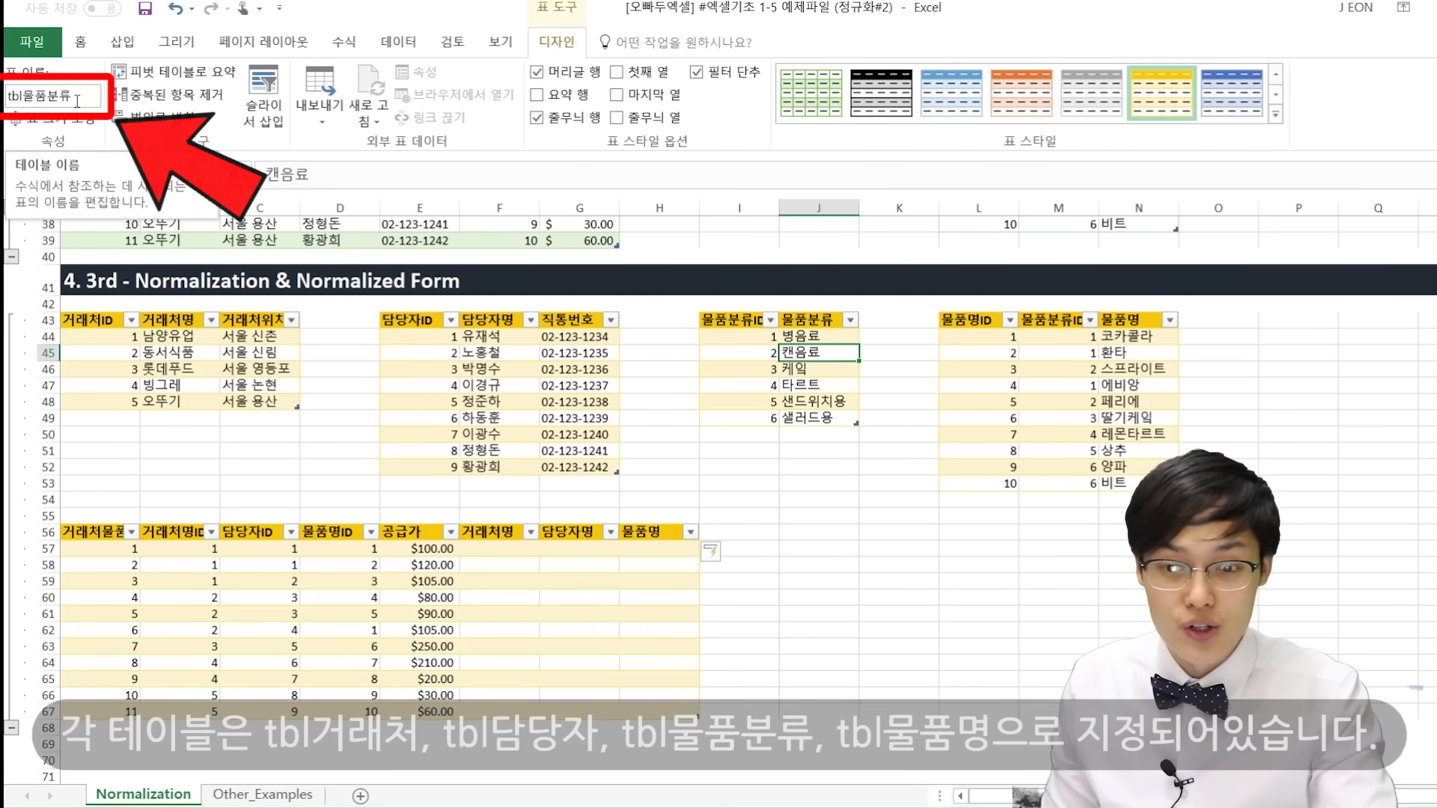
pyautogui.click(1058, 368)
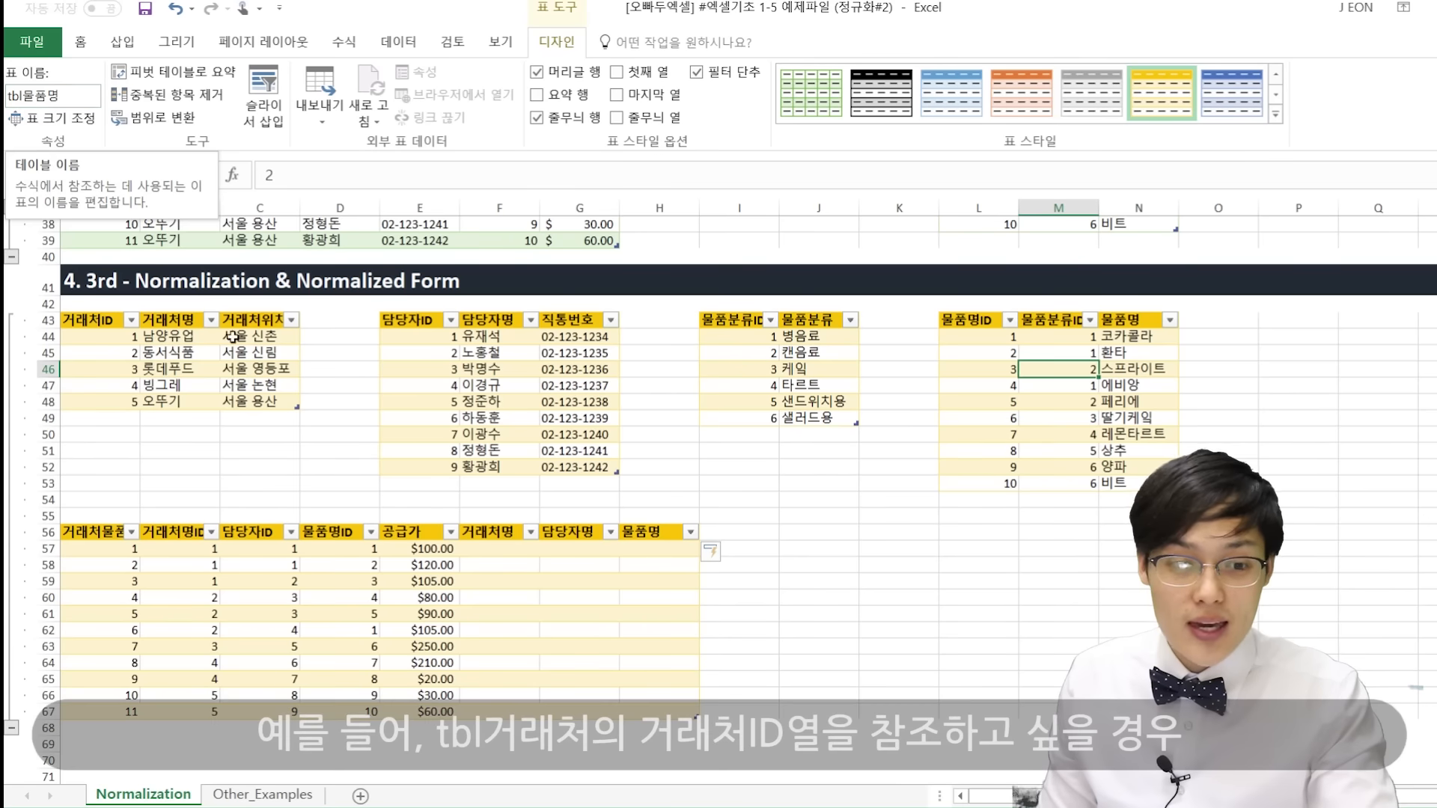
pyautogui.click(116, 334)
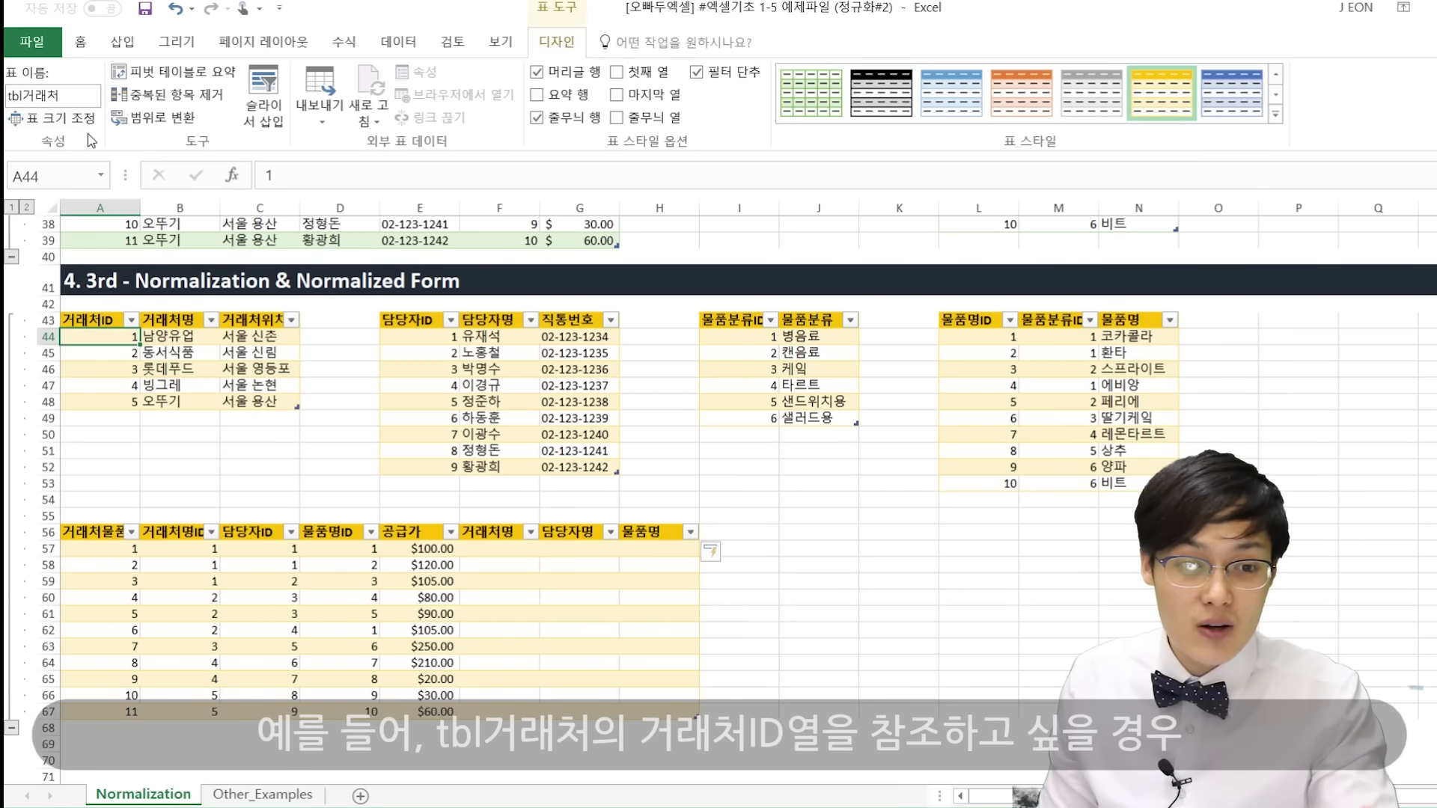
# - Enter the example column reference tbl거래처[거래처ID] as plain text in cell A50 and compare it with the 거래처ID column
pyautogui.click(119, 434)
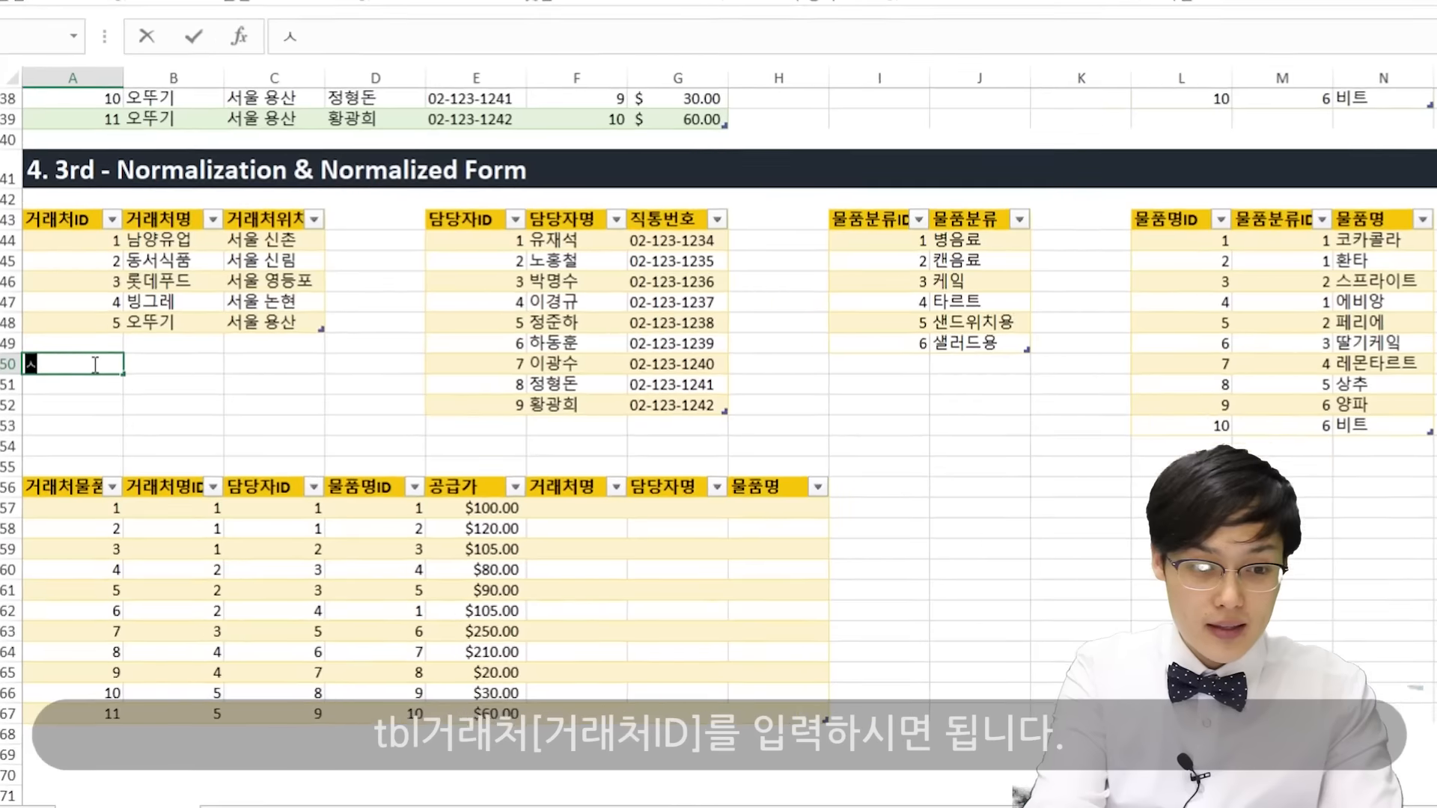
pyautogui.write('tbl거래처')
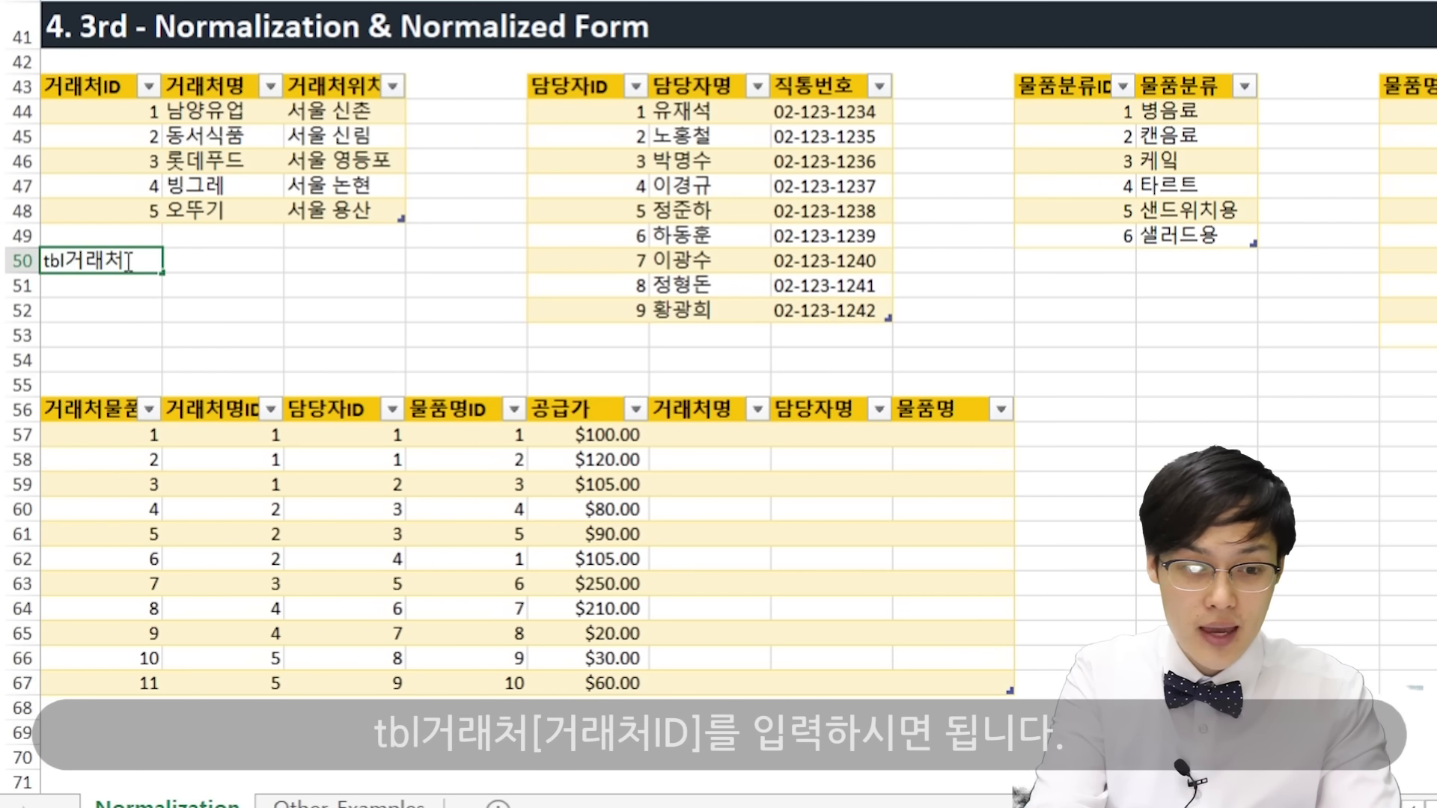
pyautogui.write('[거래처ID]')
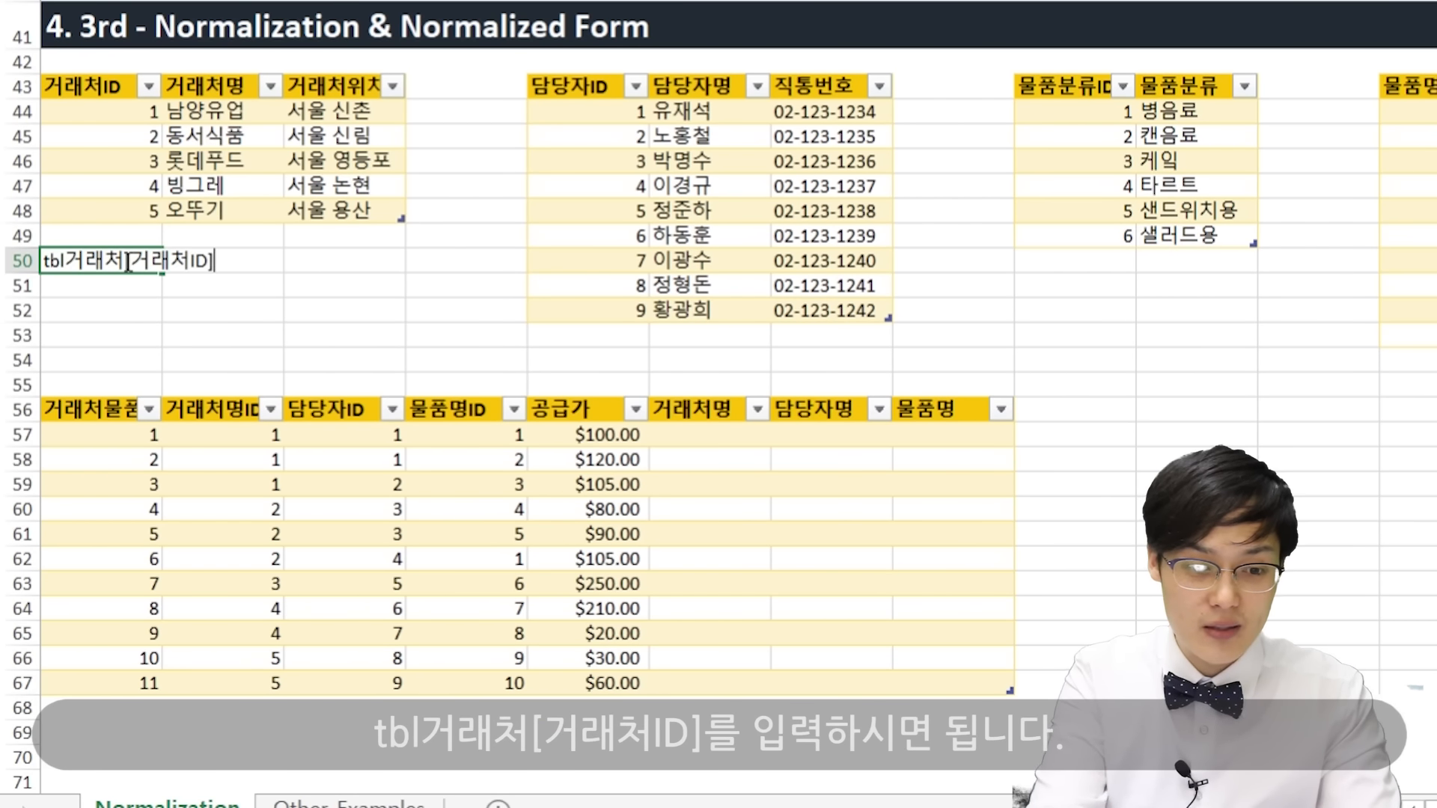
pyautogui.press('Return')
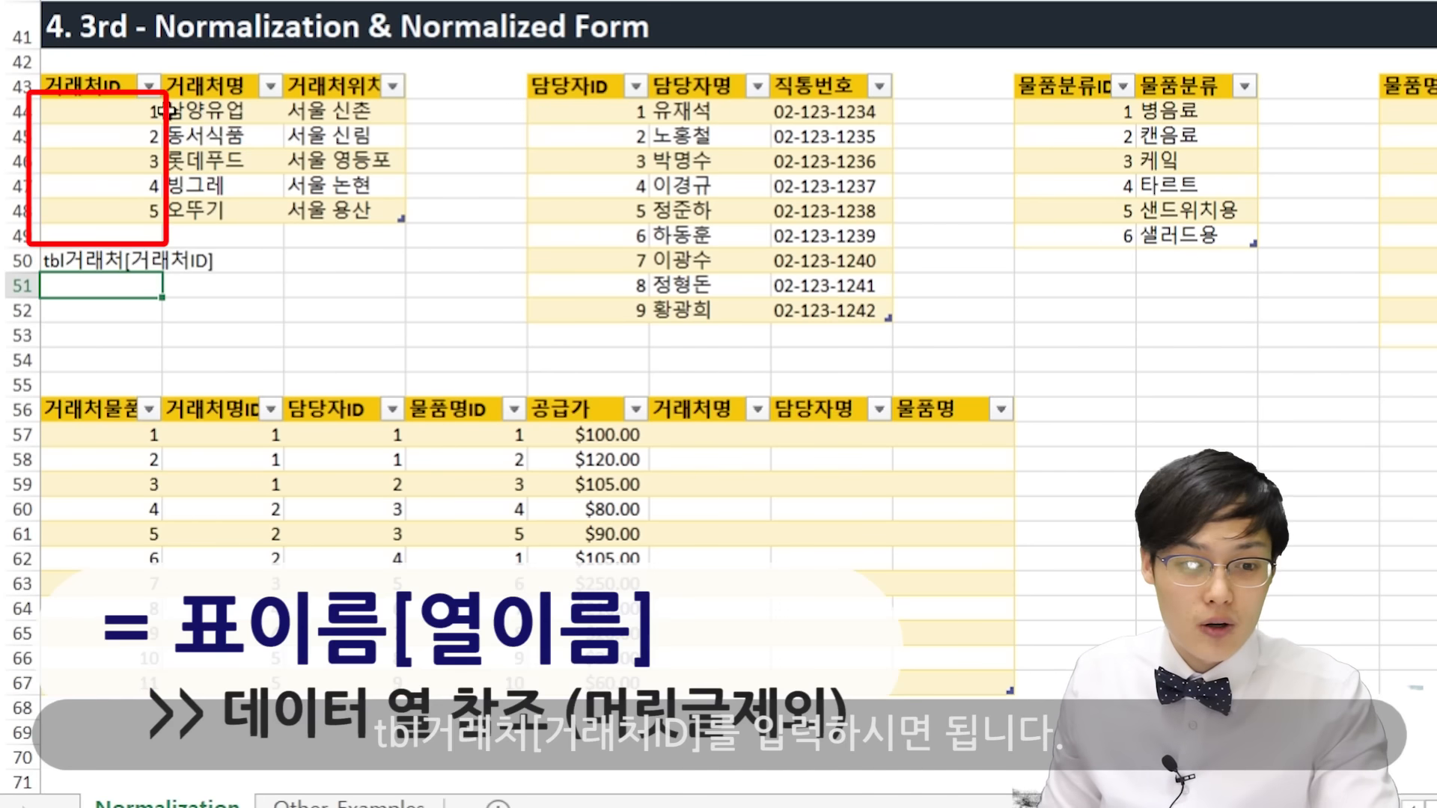
pyautogui.click(98, 110)
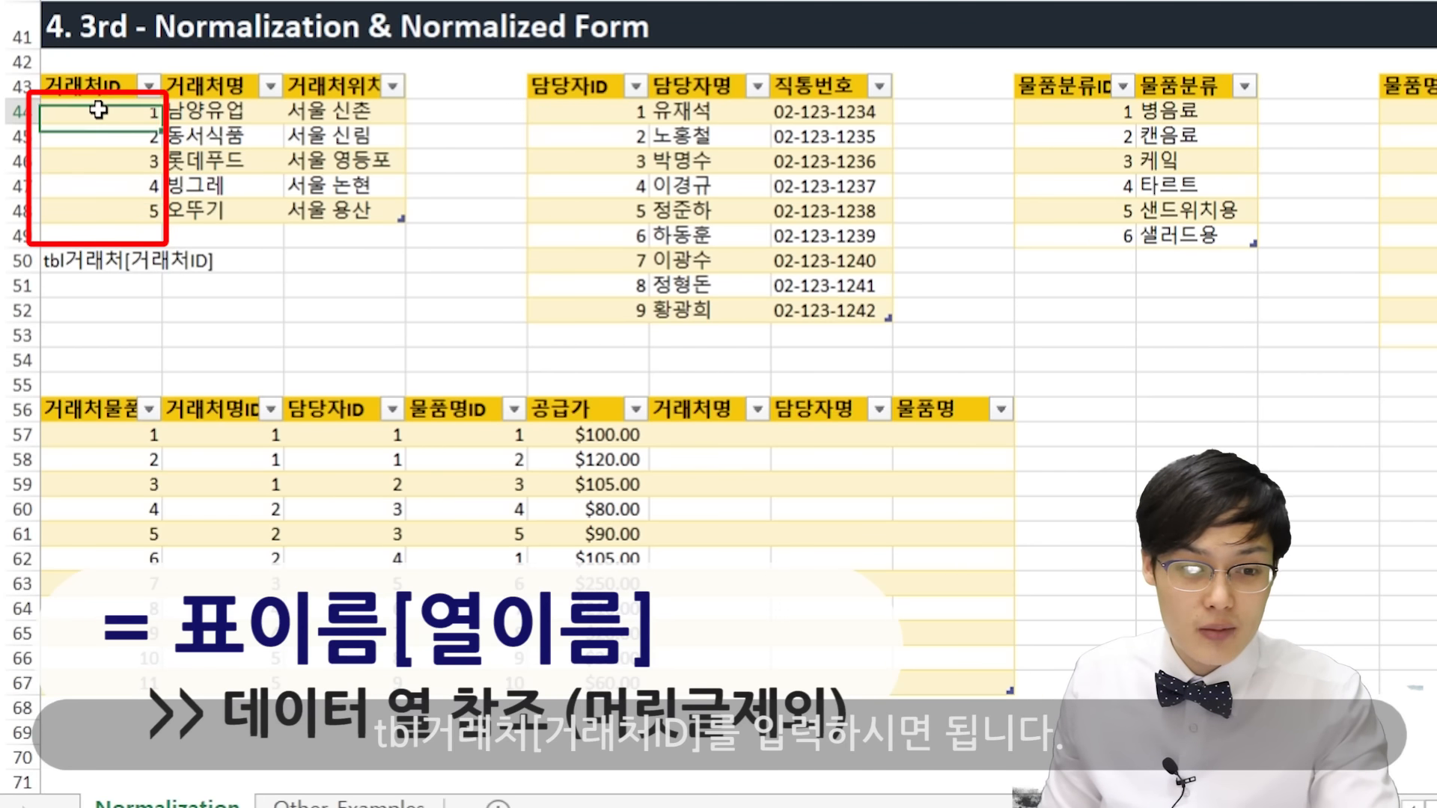
pyautogui.click(115, 262)
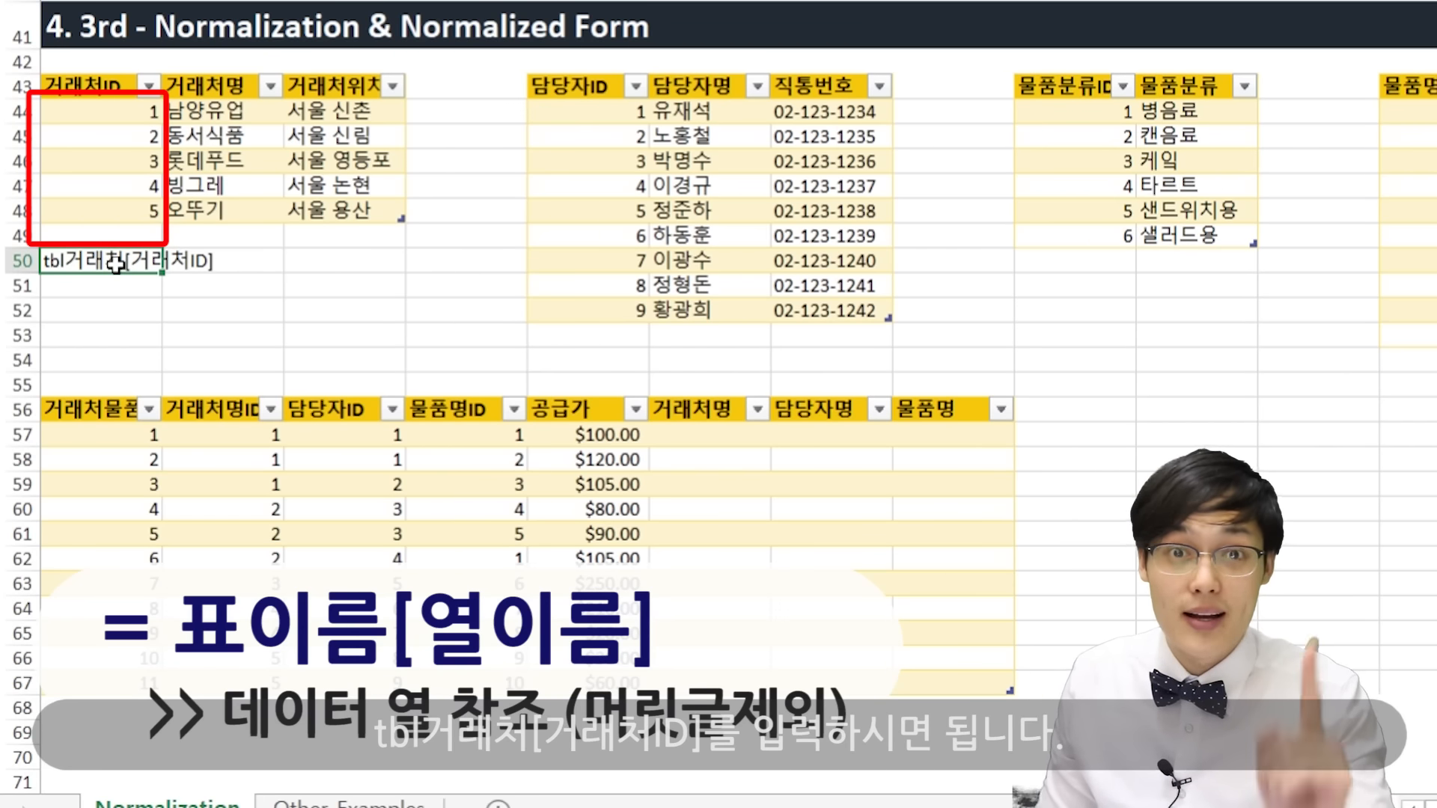
# - Start a LOOKUP formula in the first 거래처명 cell of the delivery table, with that row's 거래처명ID as the lookup value
pyautogui.click(726, 438)
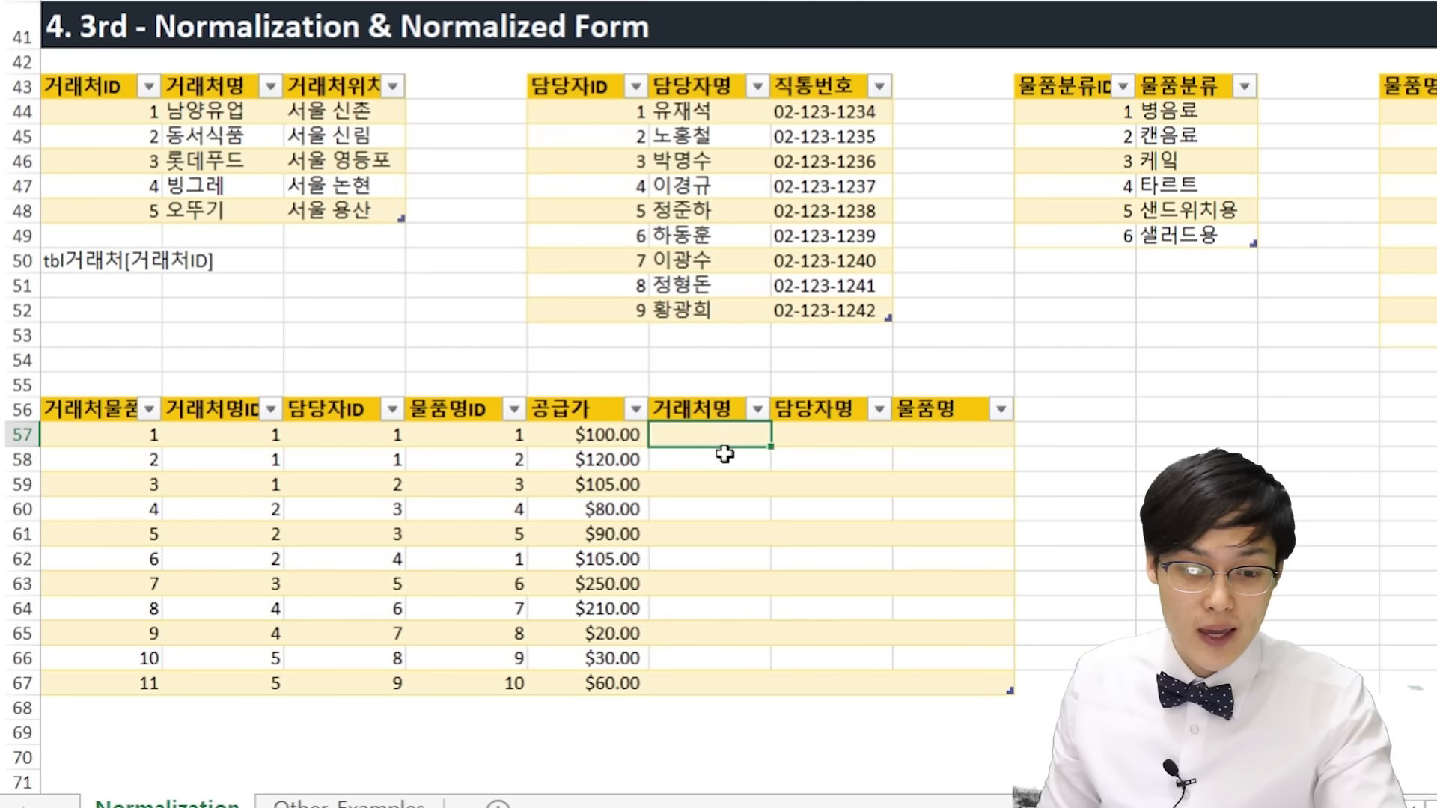
pyautogui.write('=loo')
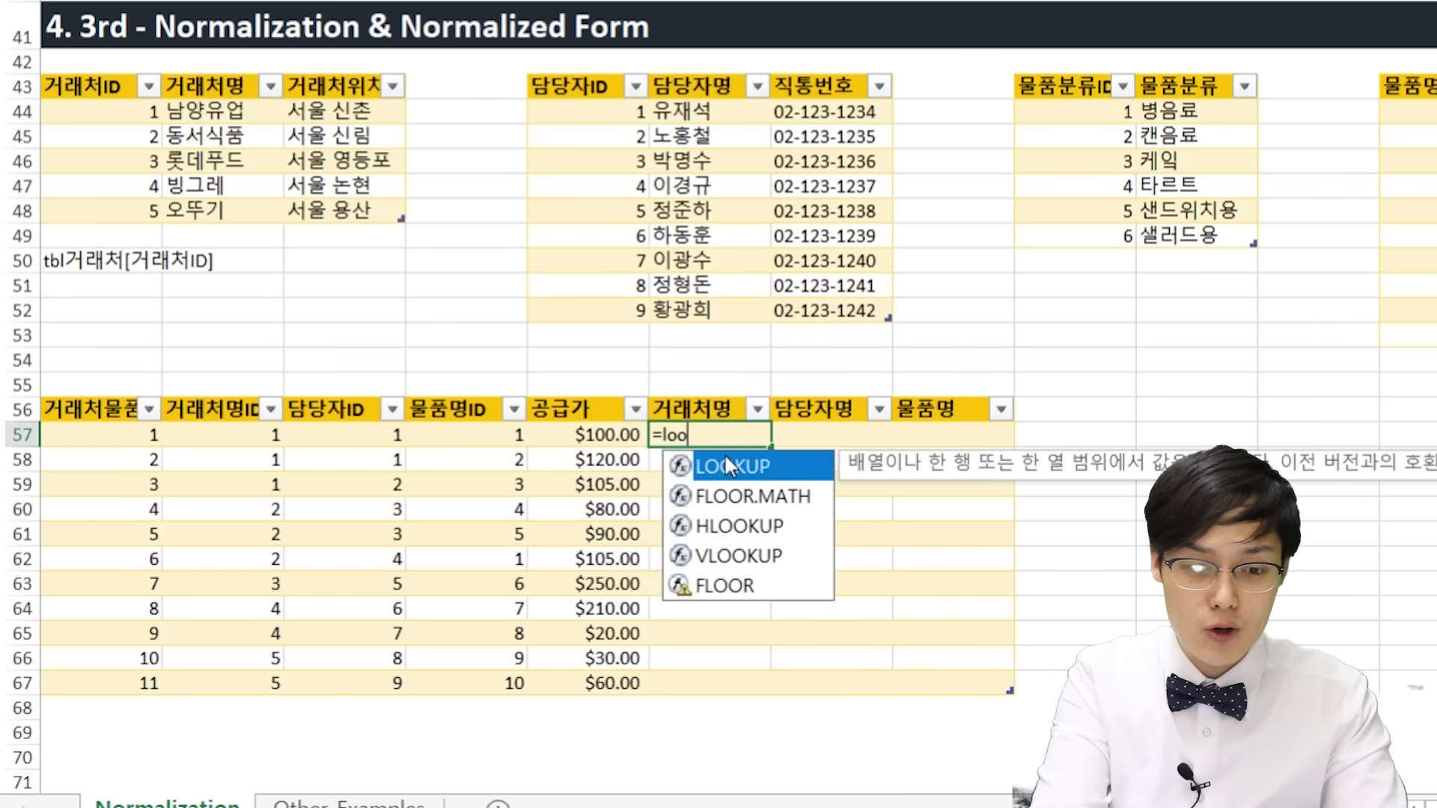
pyautogui.write('kup(')
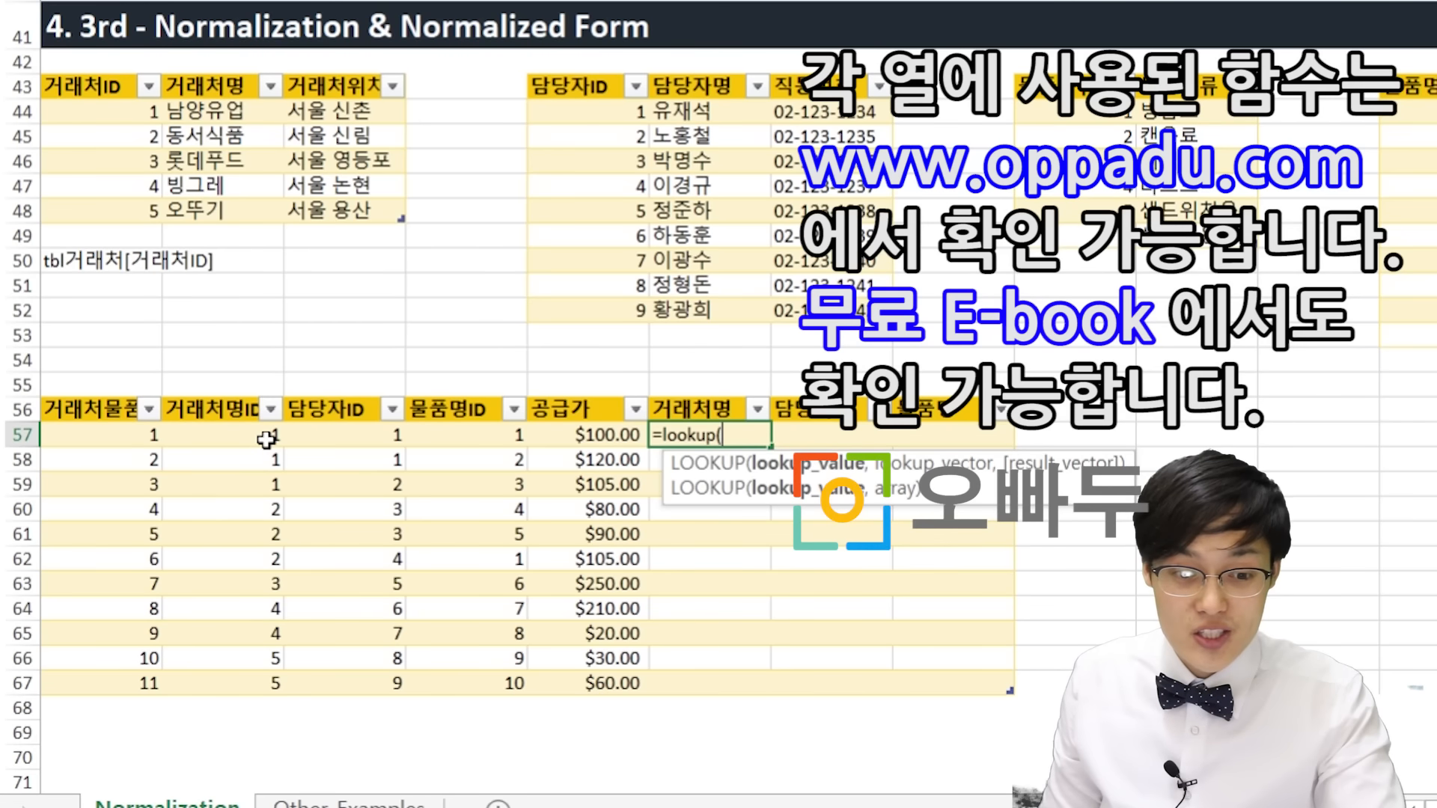
pyautogui.click(266, 439)
pyautogui.write(',')
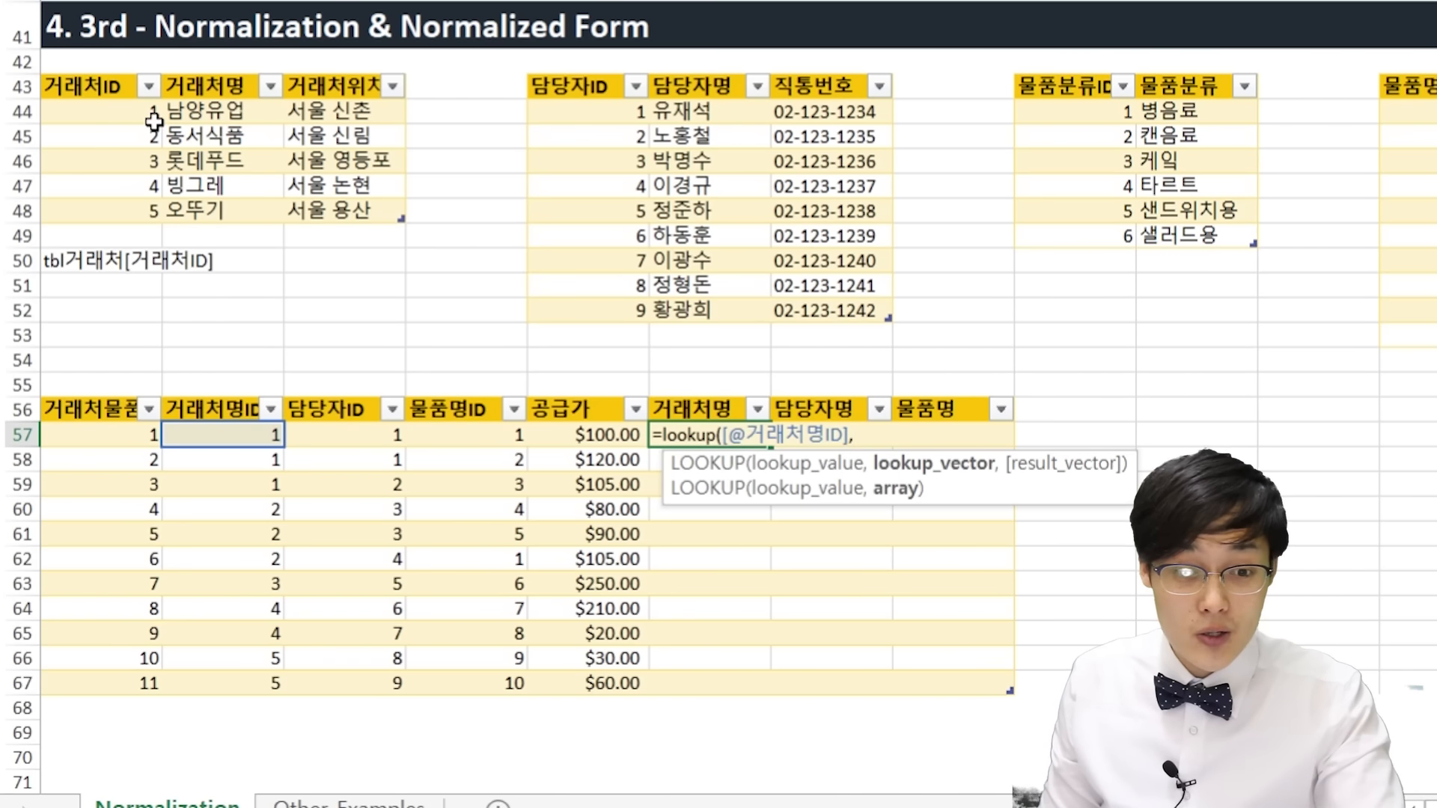
# - Set the lookup vector of the LOOKUP formula to tbl거래처[거래처ID]
pyautogui.write('tbl')
pyautogui.press('Down')
pyautogui.press('Up')
pyautogui.press('Tab')
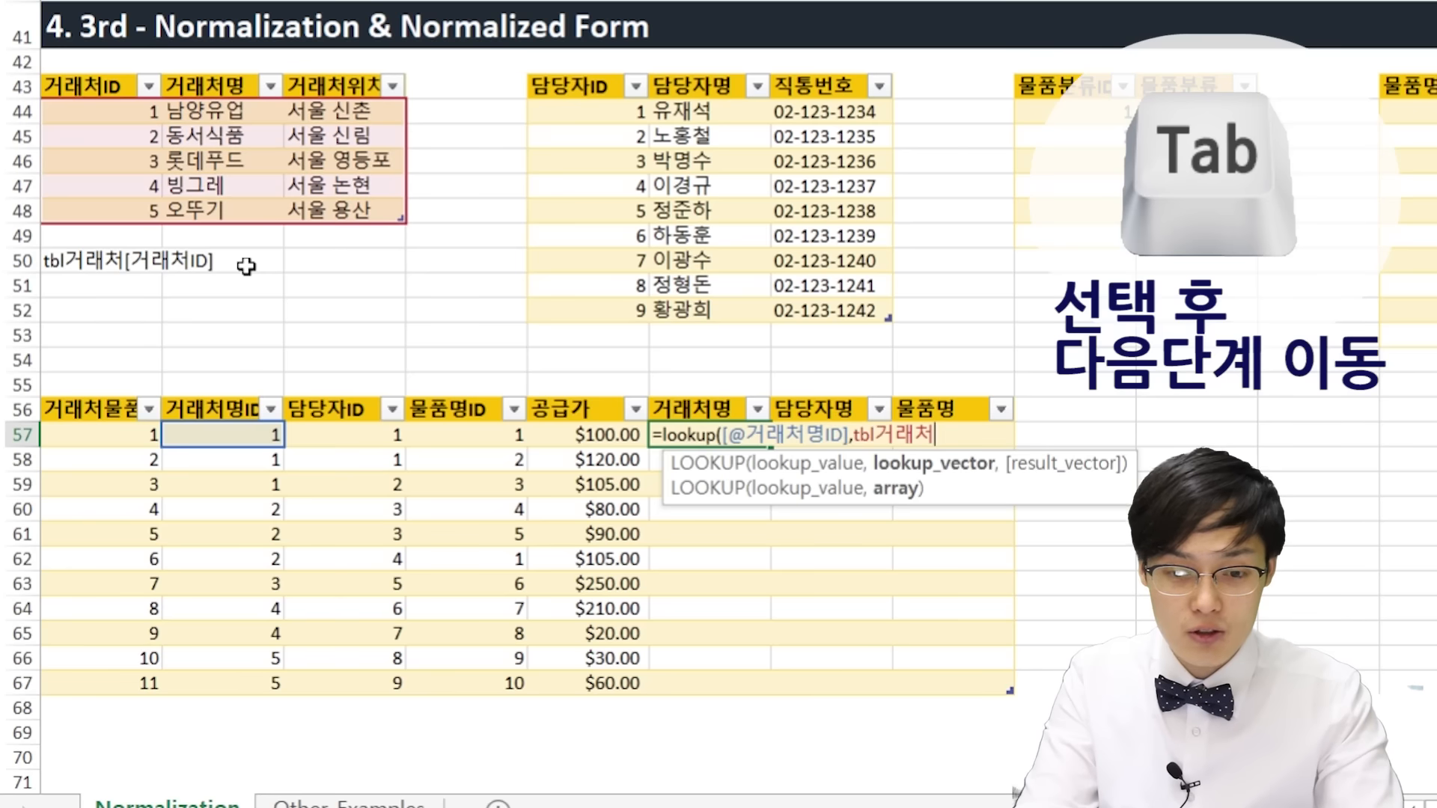
pyautogui.write('[')
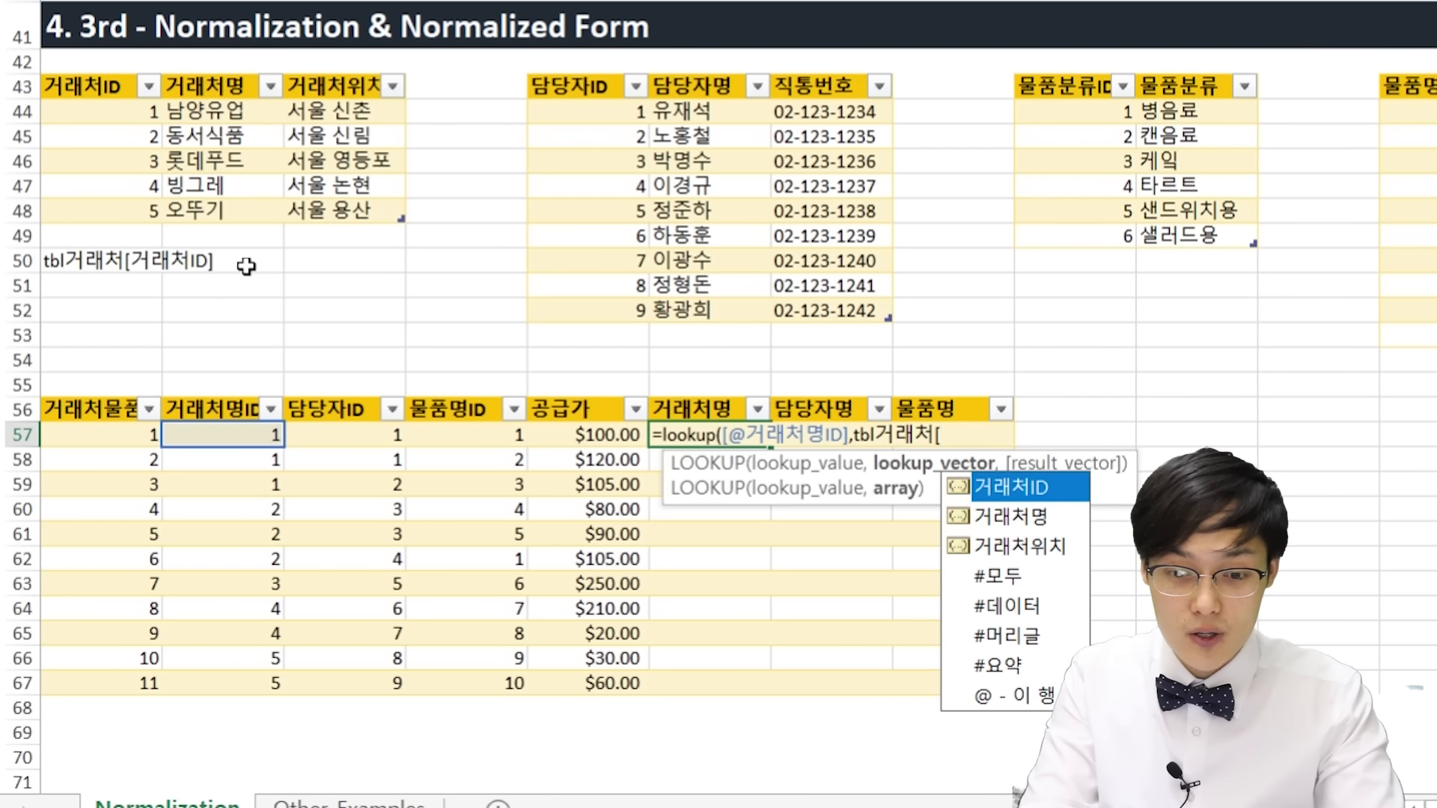
pyautogui.press('Down')
pyautogui.press('Up')
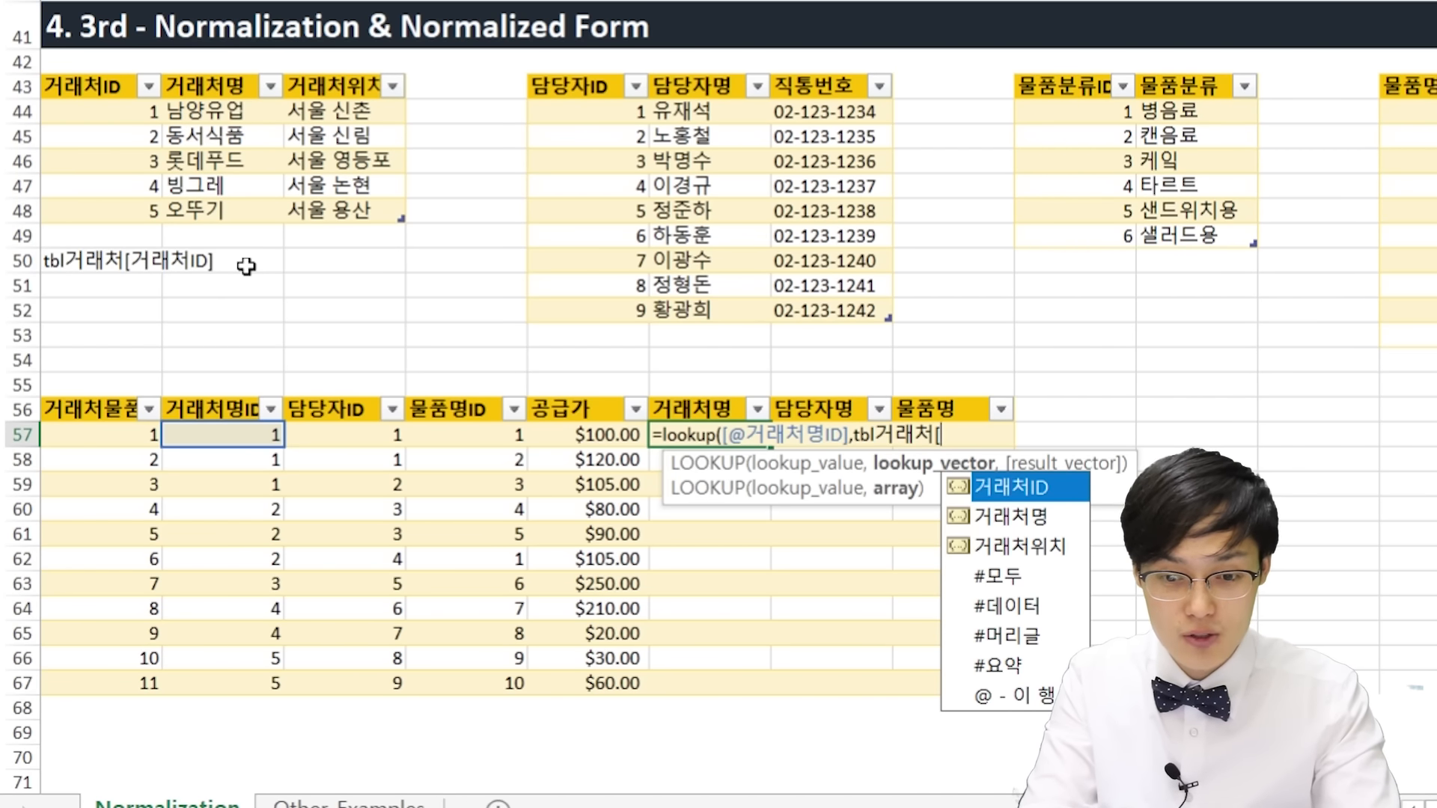
pyautogui.press('Tab')
pyautogui.write('],')
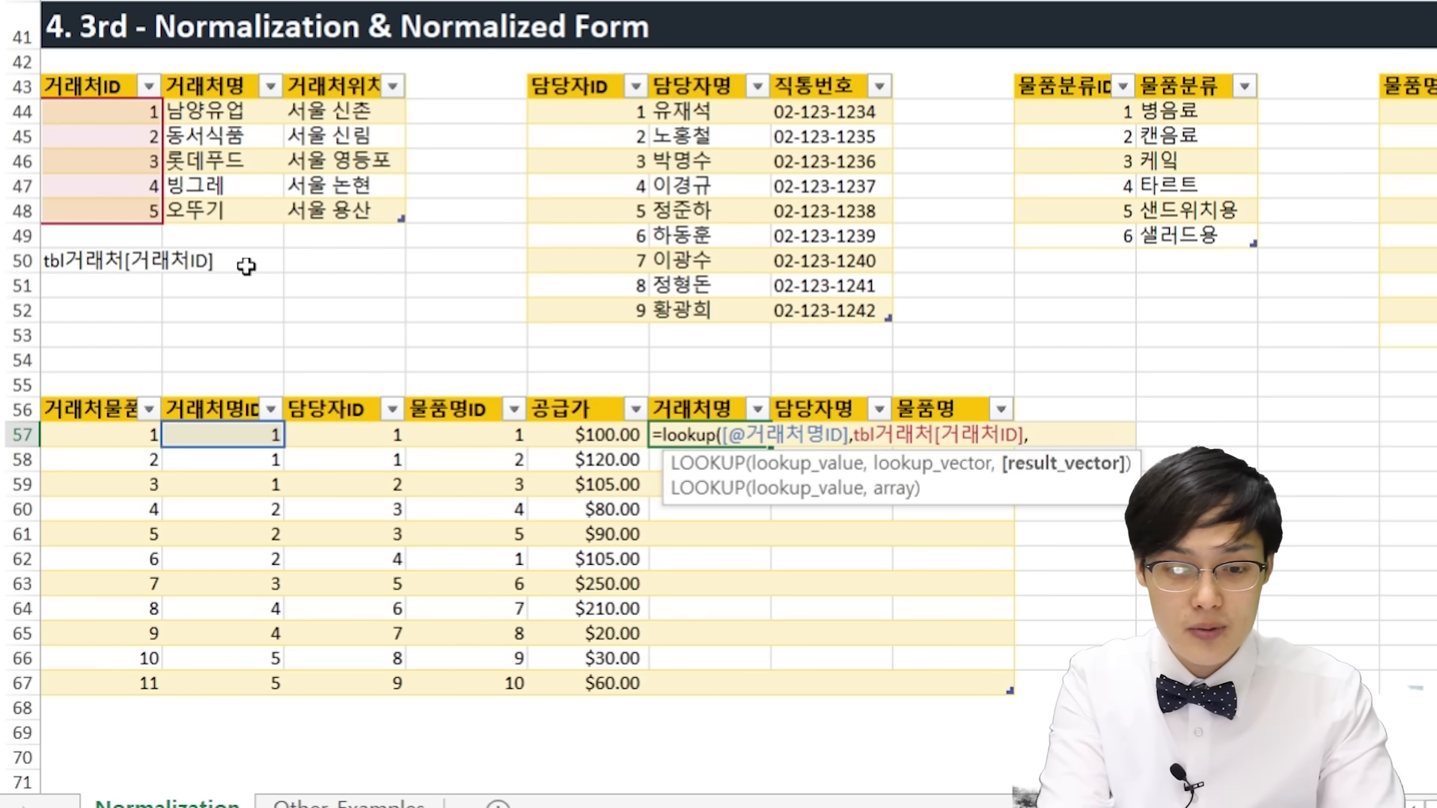
# - Set the result vector of the LOOKUP formula to tbl거래처[거래처명] and complete the formula for the delivery table's 거래처명 column
pyautogui.write('tbl')
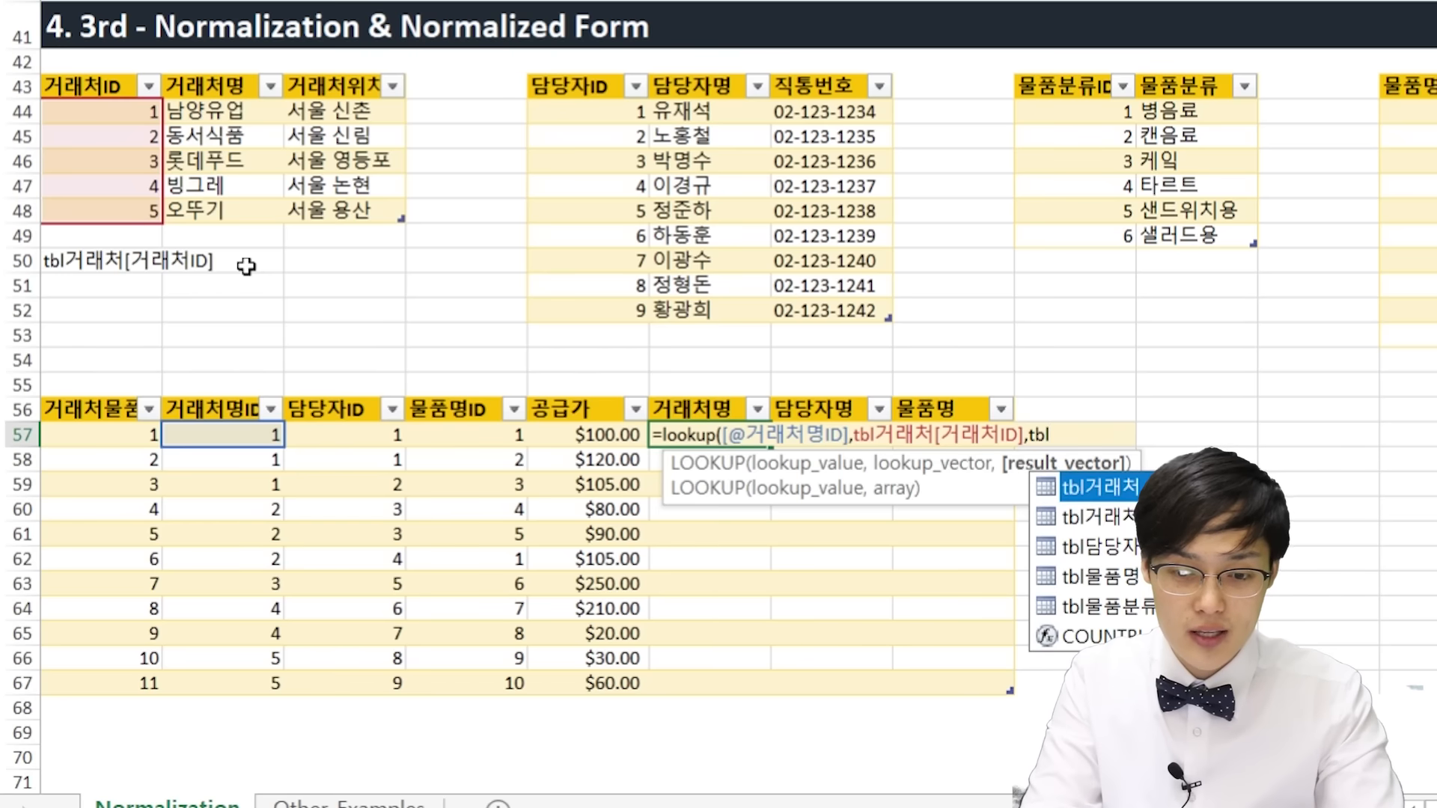
pyautogui.press('Tab')
pyautogui.write('[거래처명')
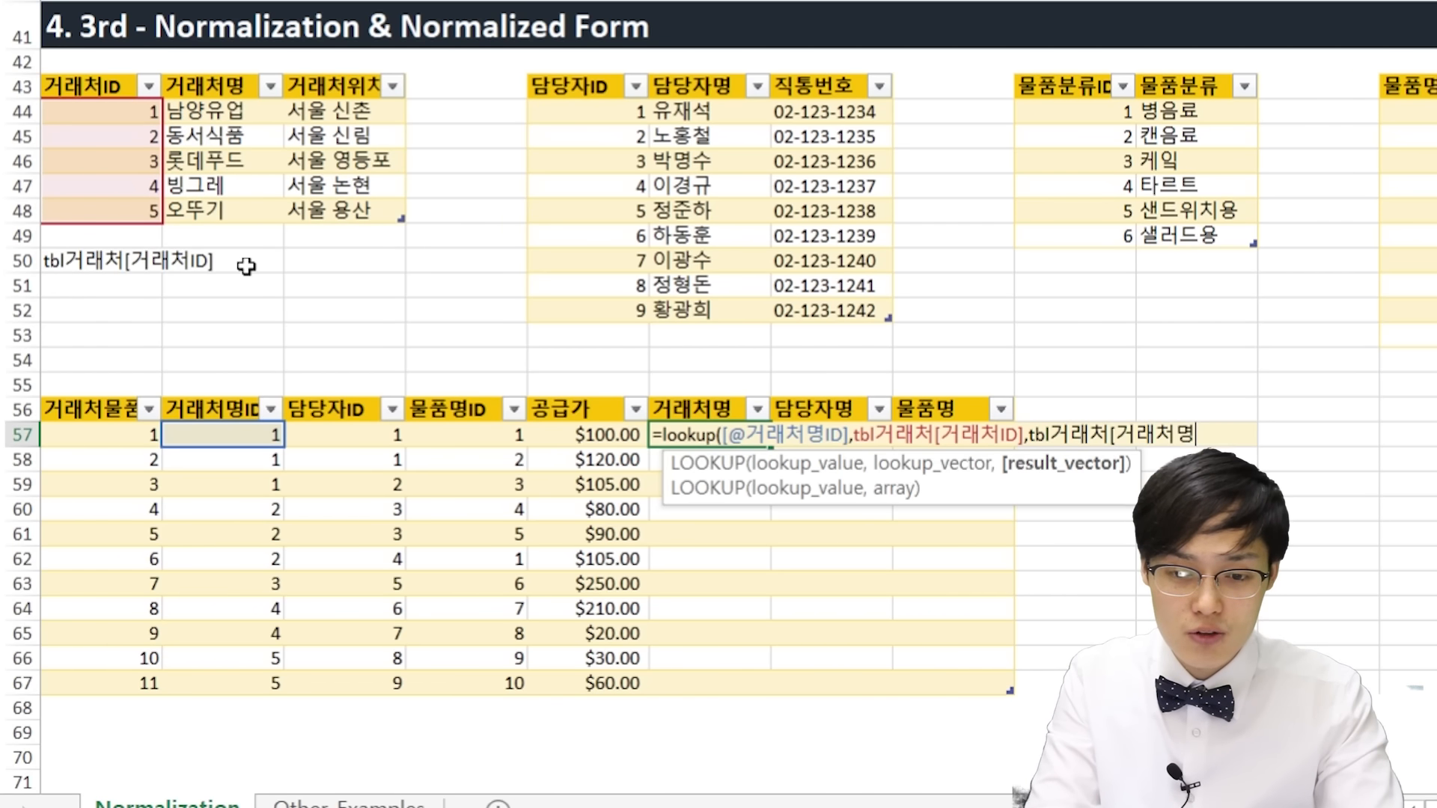
pyautogui.write('])')
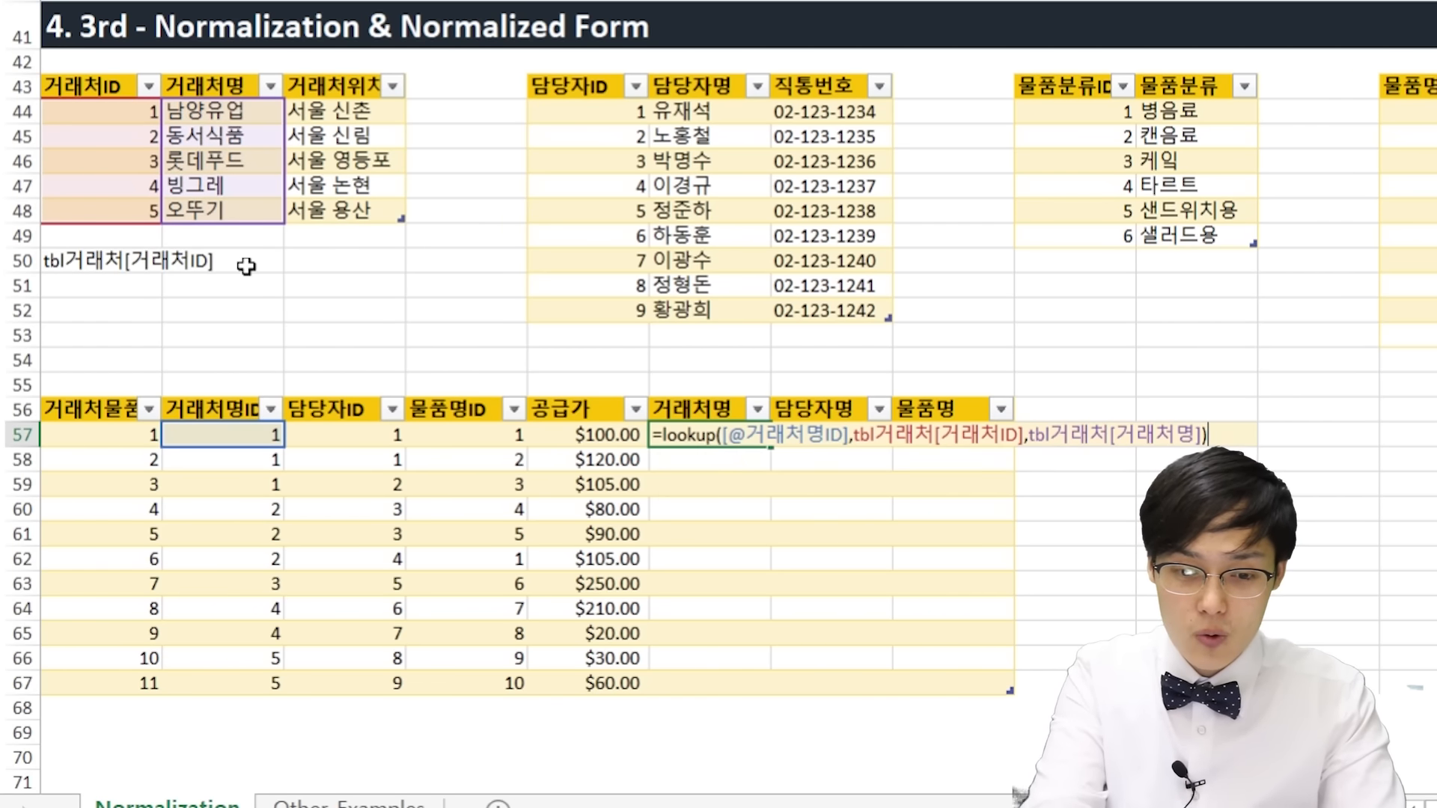
pyautogui.press('Return')
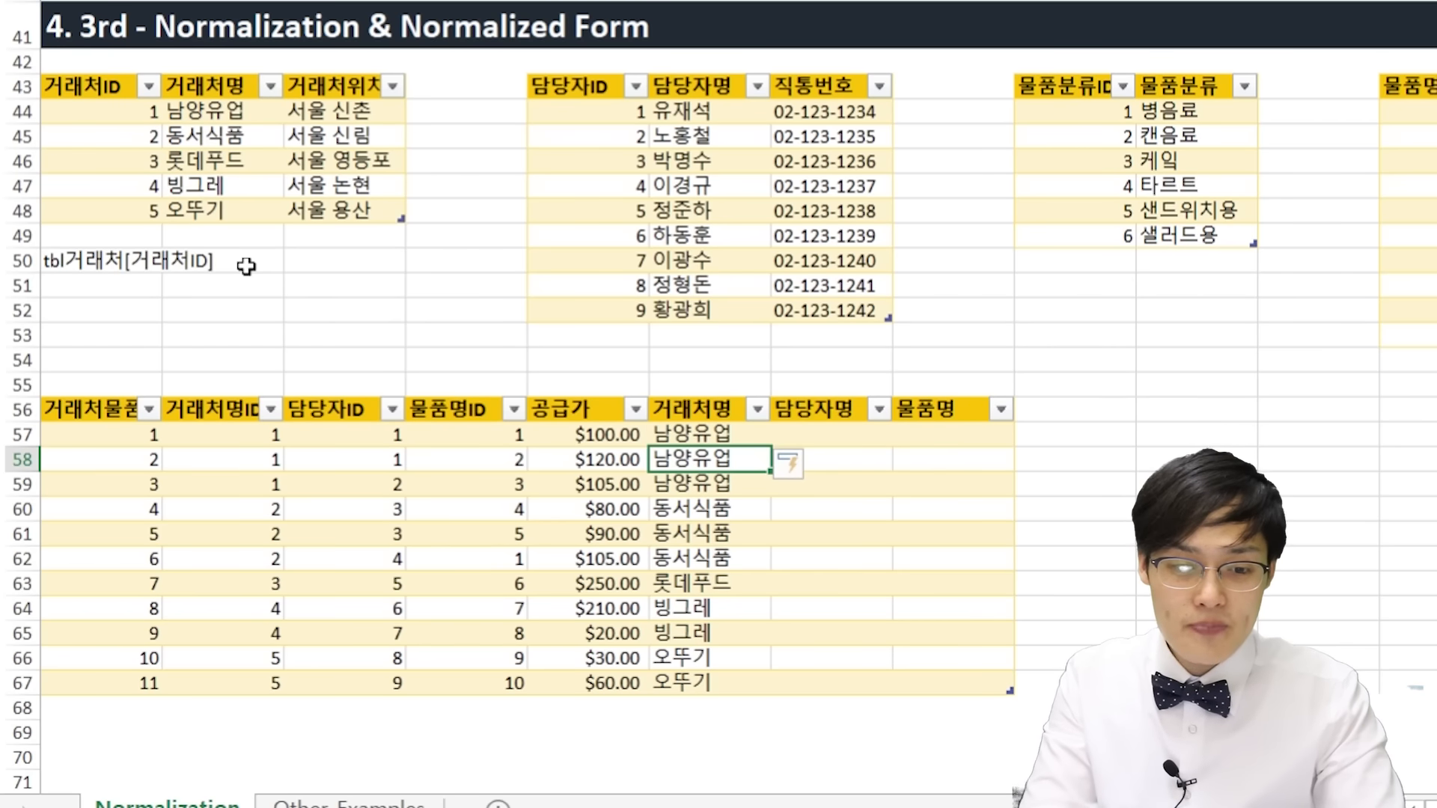
# - Trace the first delivery row's 거래처명ID to the matching 거래처ID in the 거래처 table
pyautogui.press('Up')
pyautogui.press('Left')
pyautogui.press('Left')
pyautogui.press('Left')
pyautogui.press('Left')
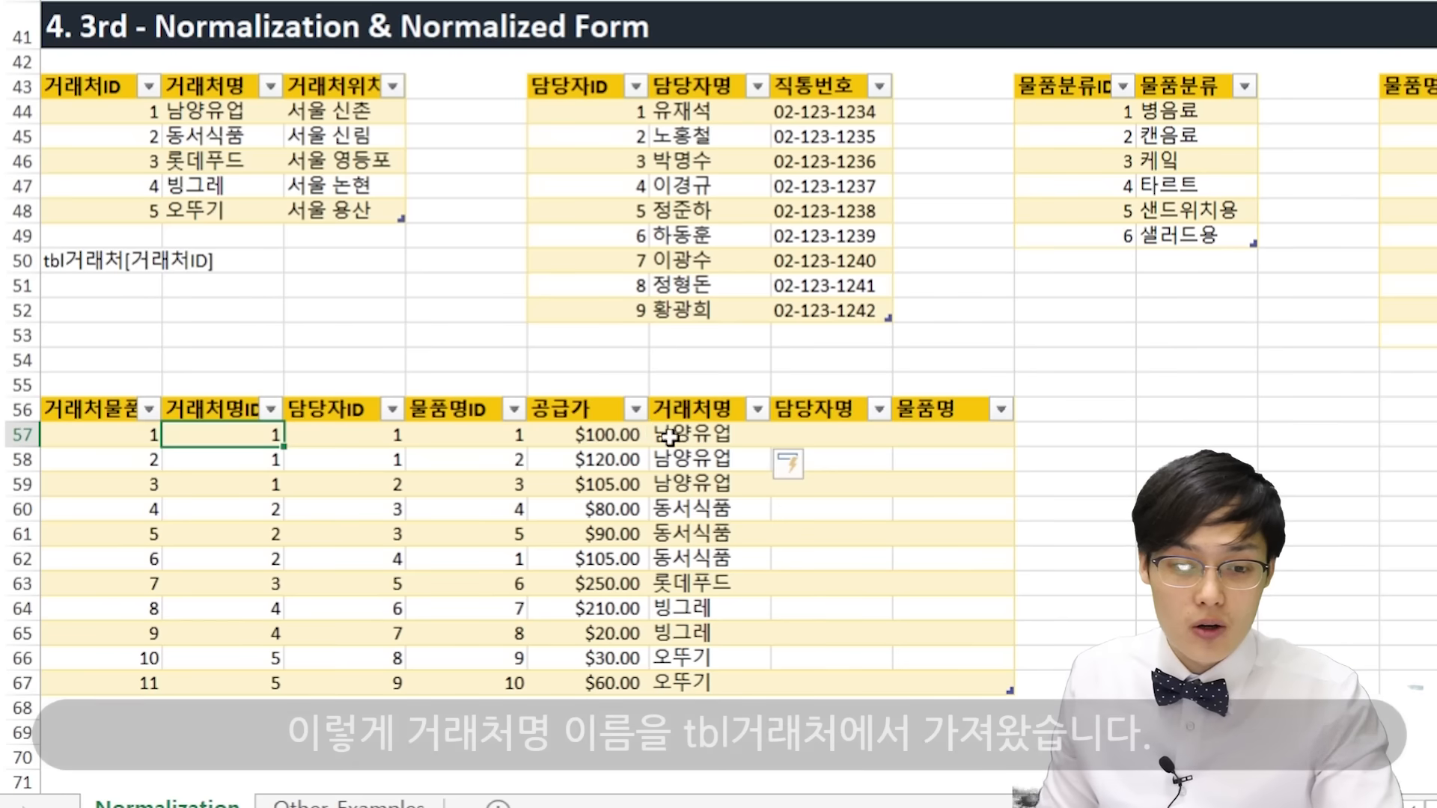
pyautogui.click(113, 164)
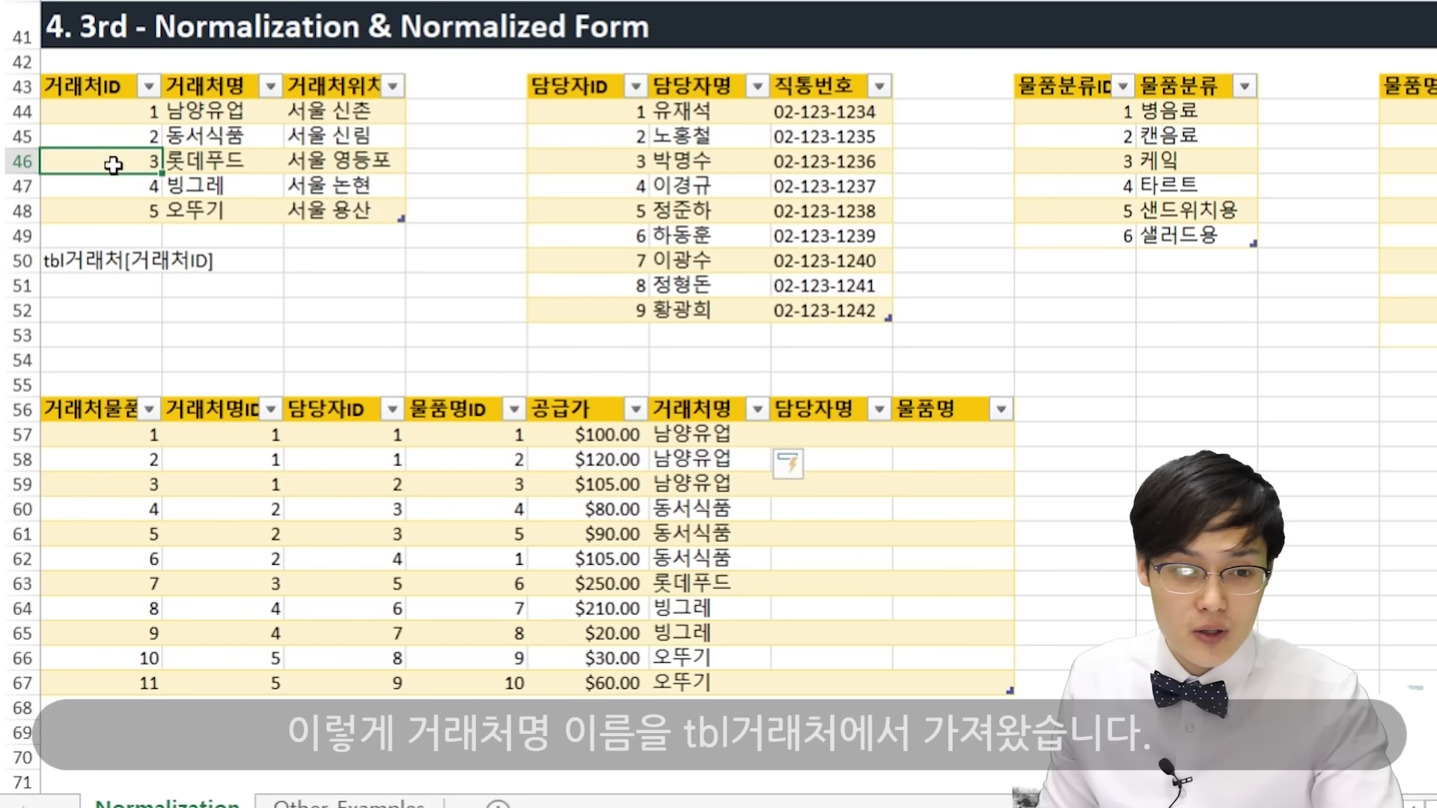
pyautogui.click(113, 107)
# - Review the arguments of the first 거래처명 LOOKUP formula against the 거래처ID and 거래처명 columns they reference
pyautogui.click(728, 434)
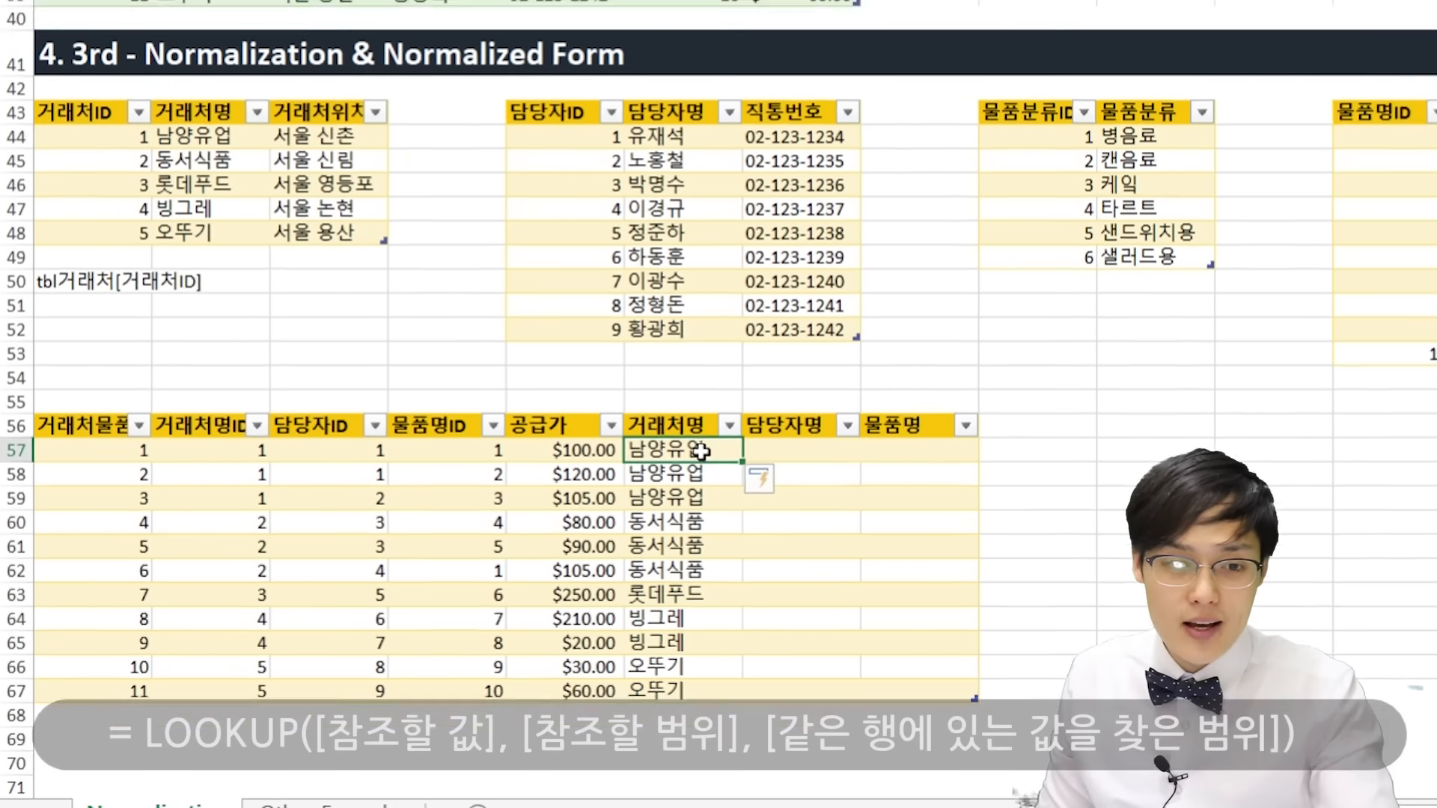
pyautogui.click(373, 58)
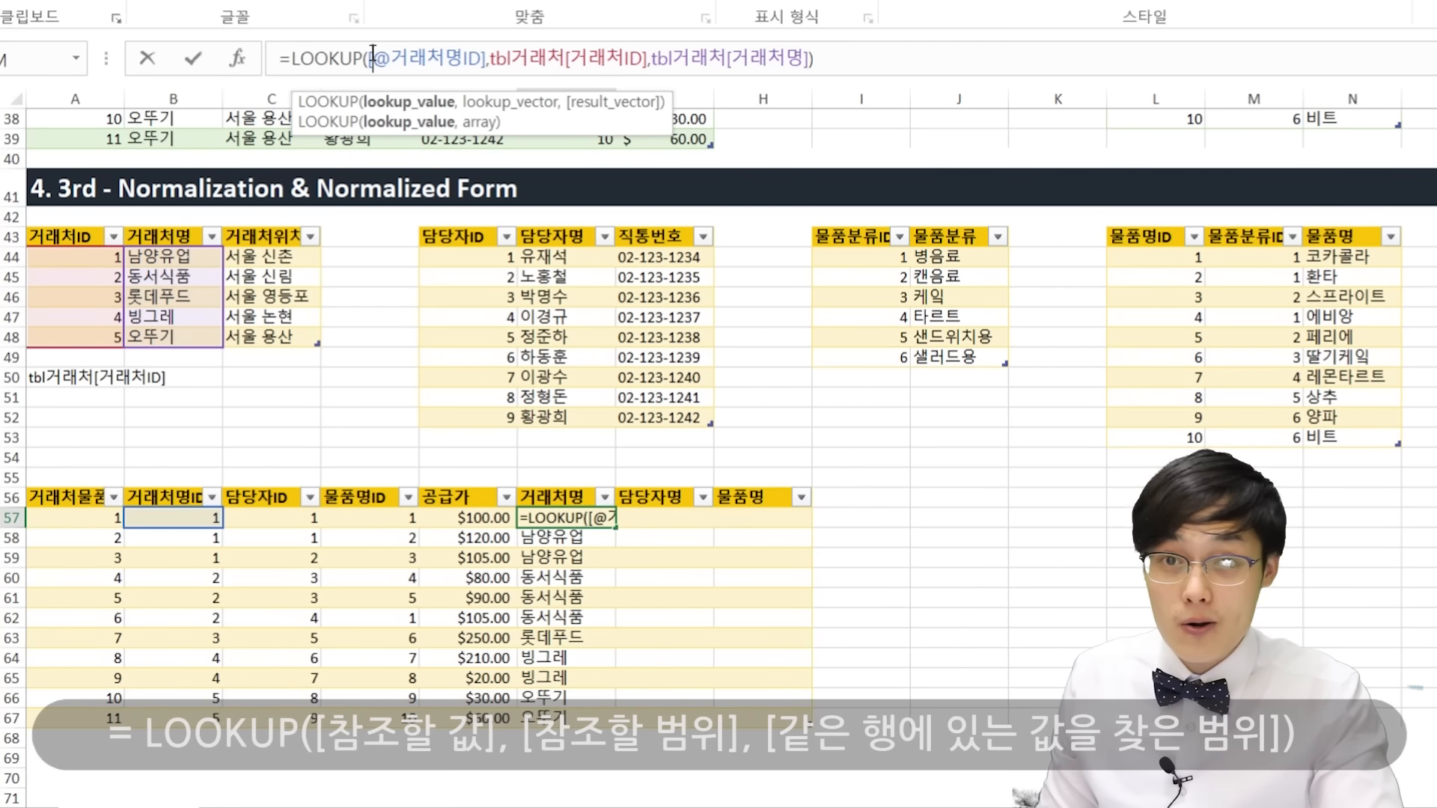
pyautogui.moveTo(372, 59); pyautogui.dragTo(491, 54)
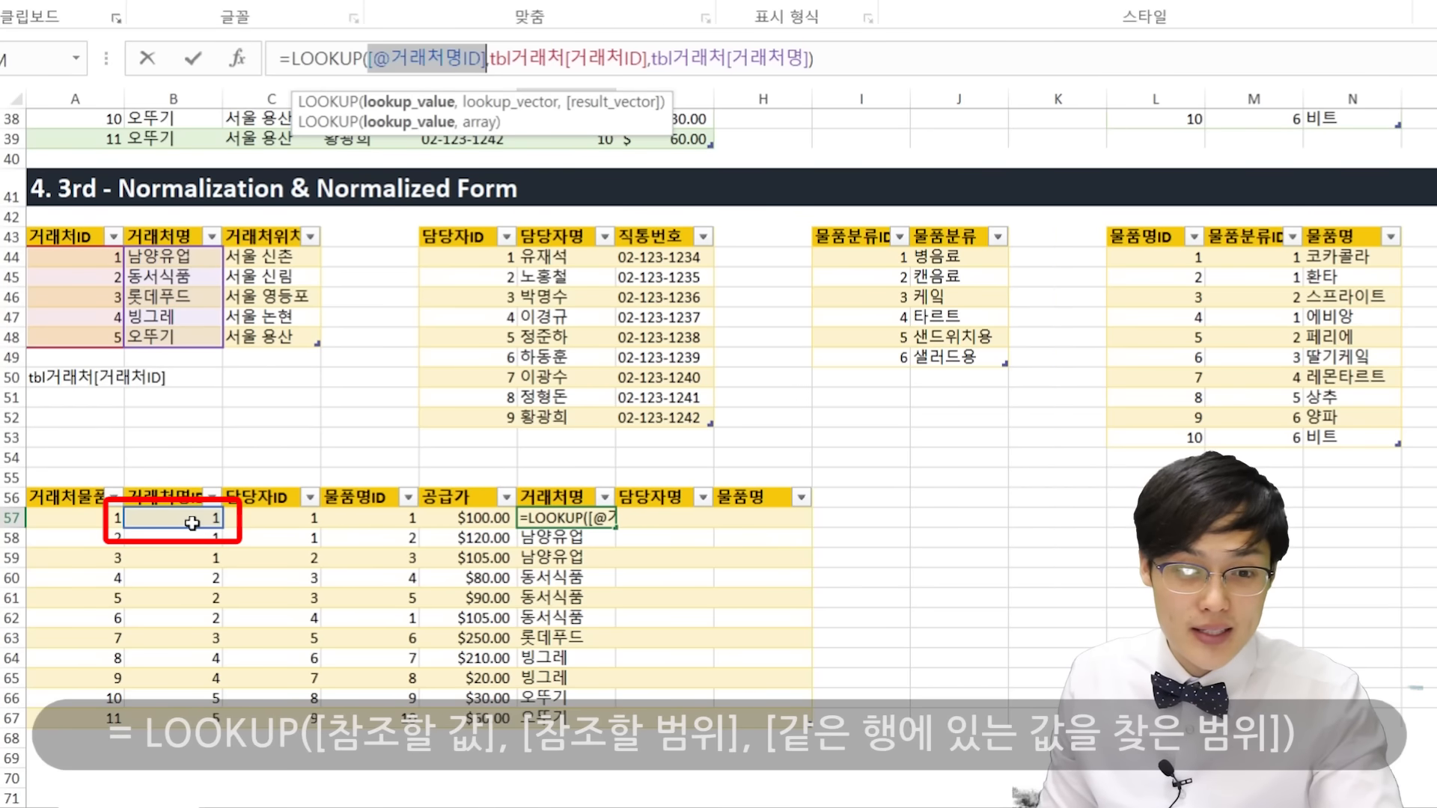
pyautogui.moveTo(563, 57)
pyautogui.mouseDown()
pyautogui.moveTo(492, 61)
pyautogui.moveTo(648, 57)
pyautogui.mouseUp()
pyautogui.press('Escape')
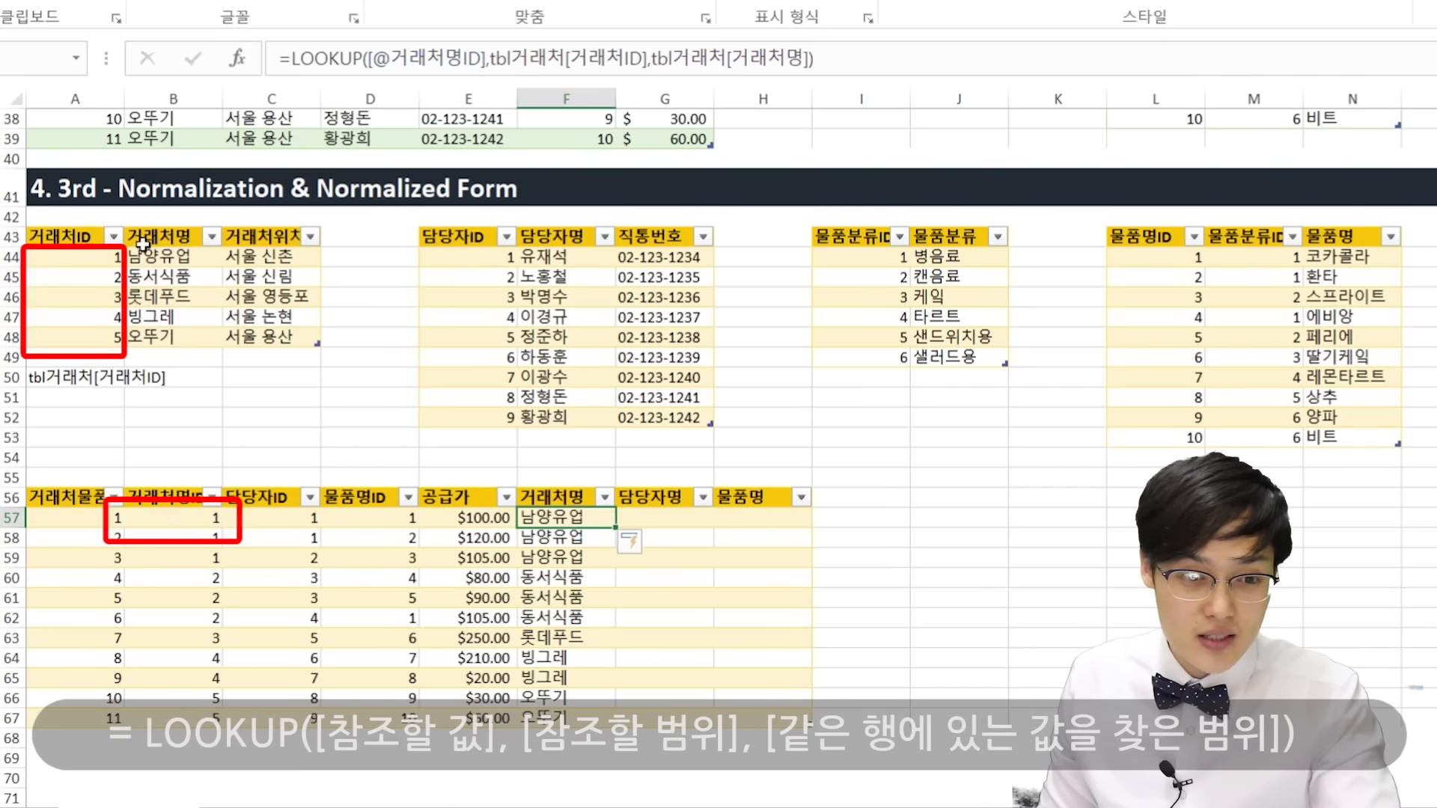
pyautogui.click(98, 241)
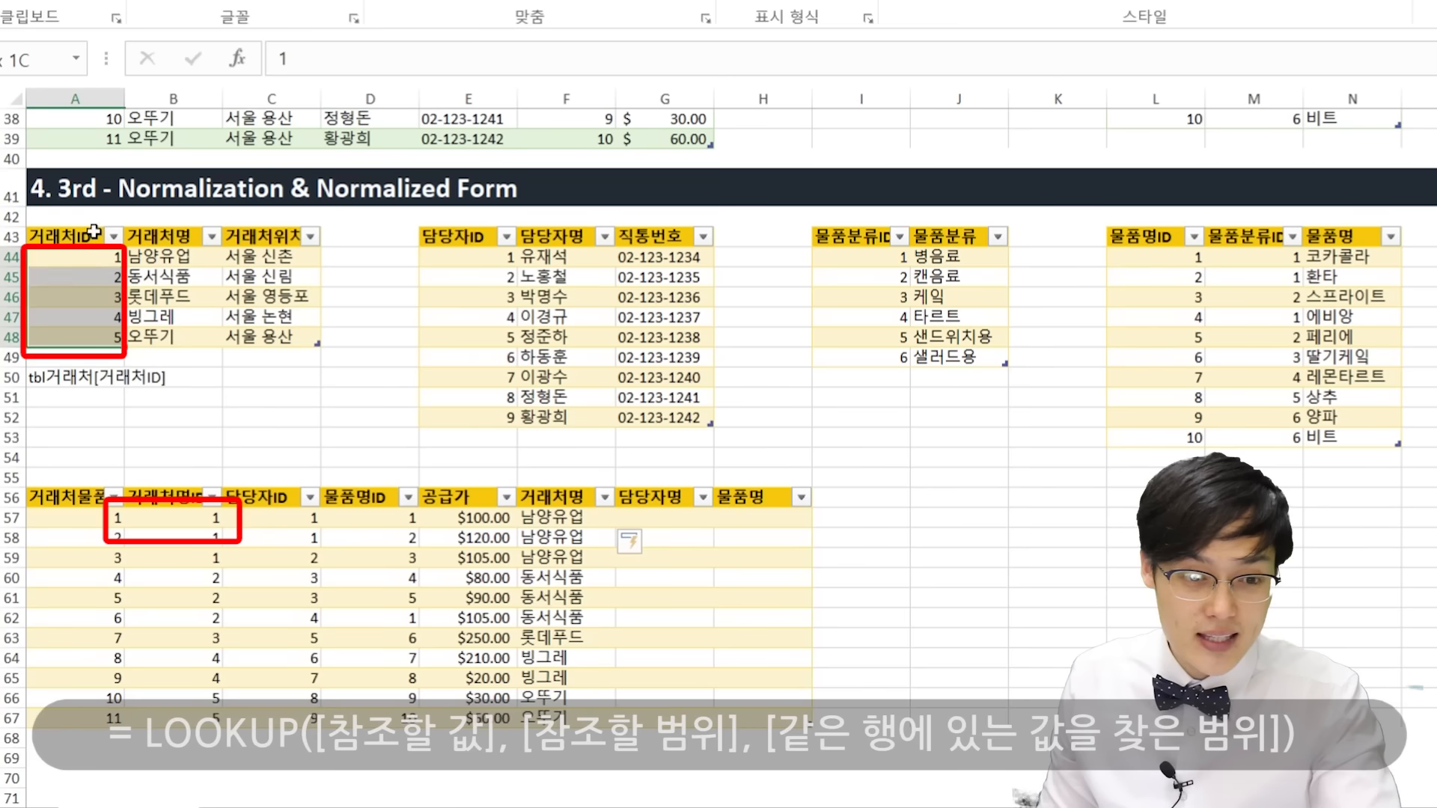
pyautogui.click(542, 524)
pyautogui.click(643, 57)
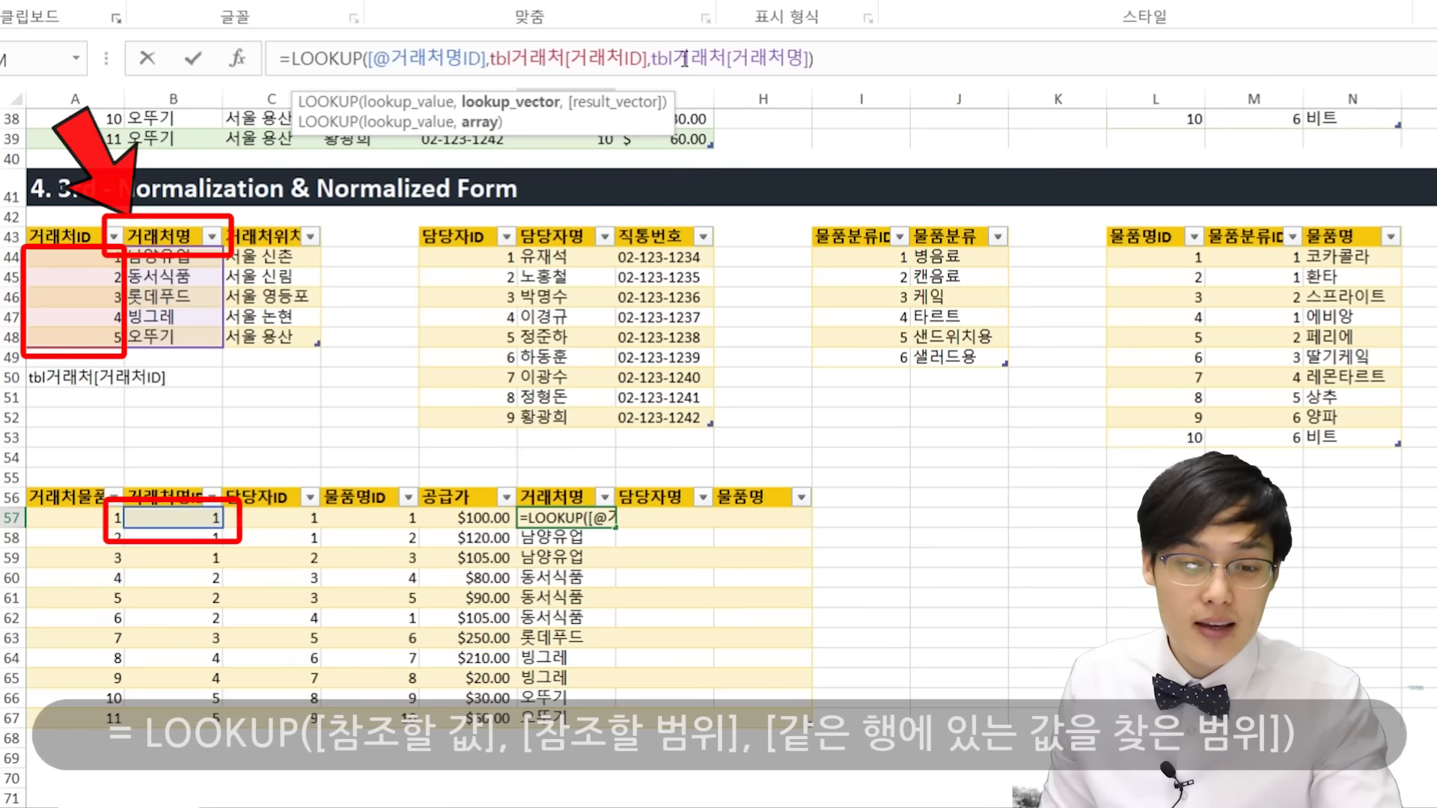
pyautogui.moveTo(731, 57); pyautogui.dragTo(805, 51)
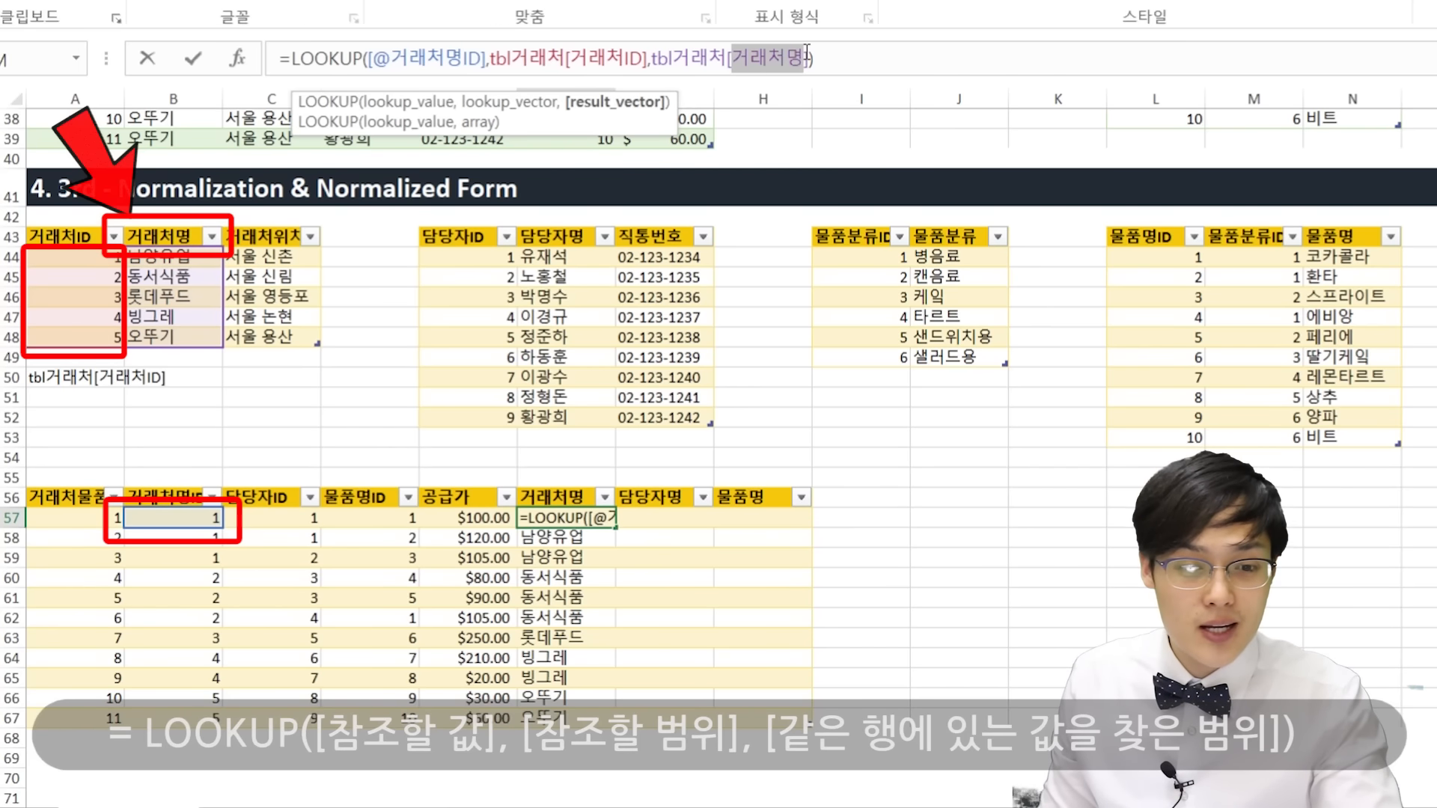
pyautogui.press('Return')
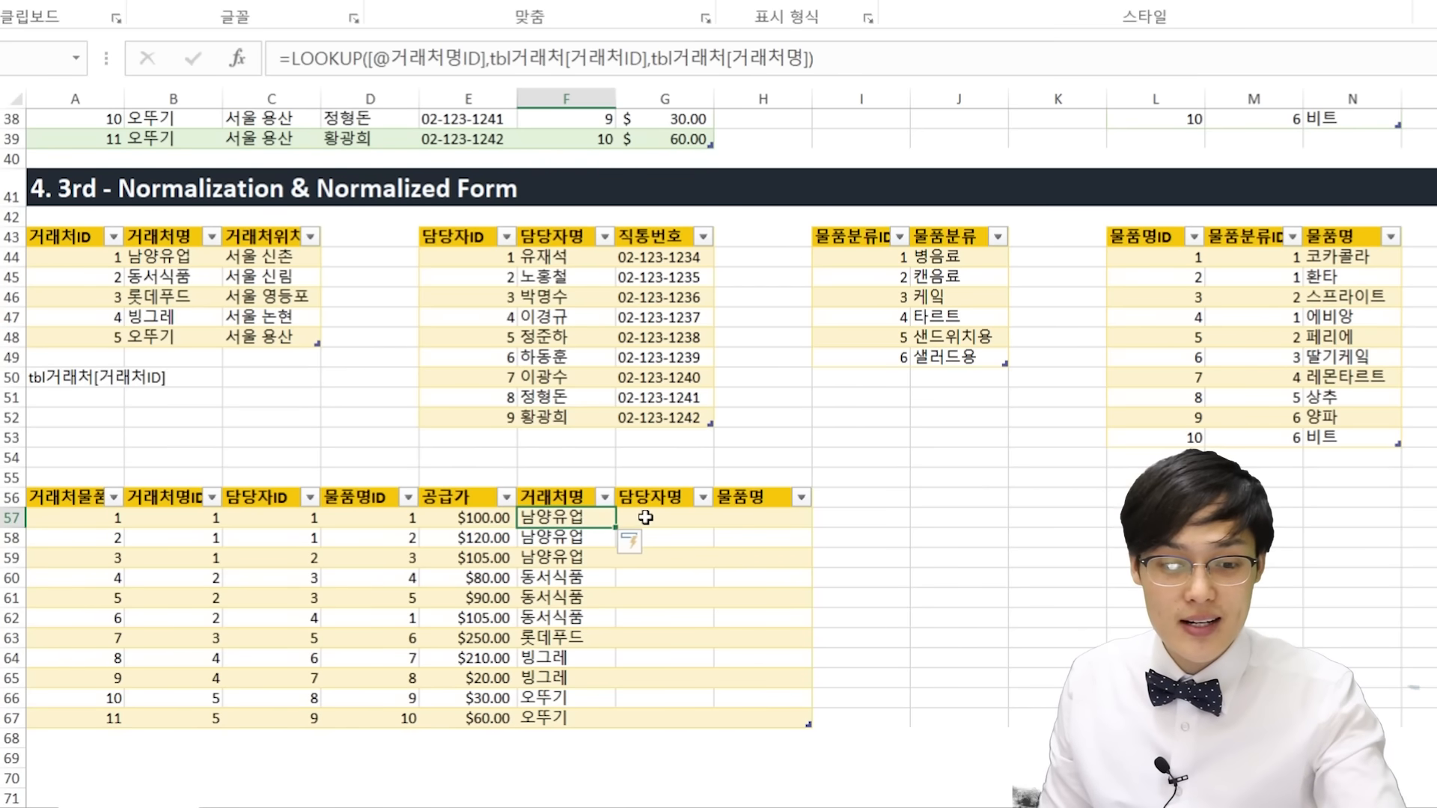
# - Start a LOOKUP formula in the first 담당자명 cell of the delivery table, with that row's 담당자ID as the lookup value
pyautogui.click(645, 517)
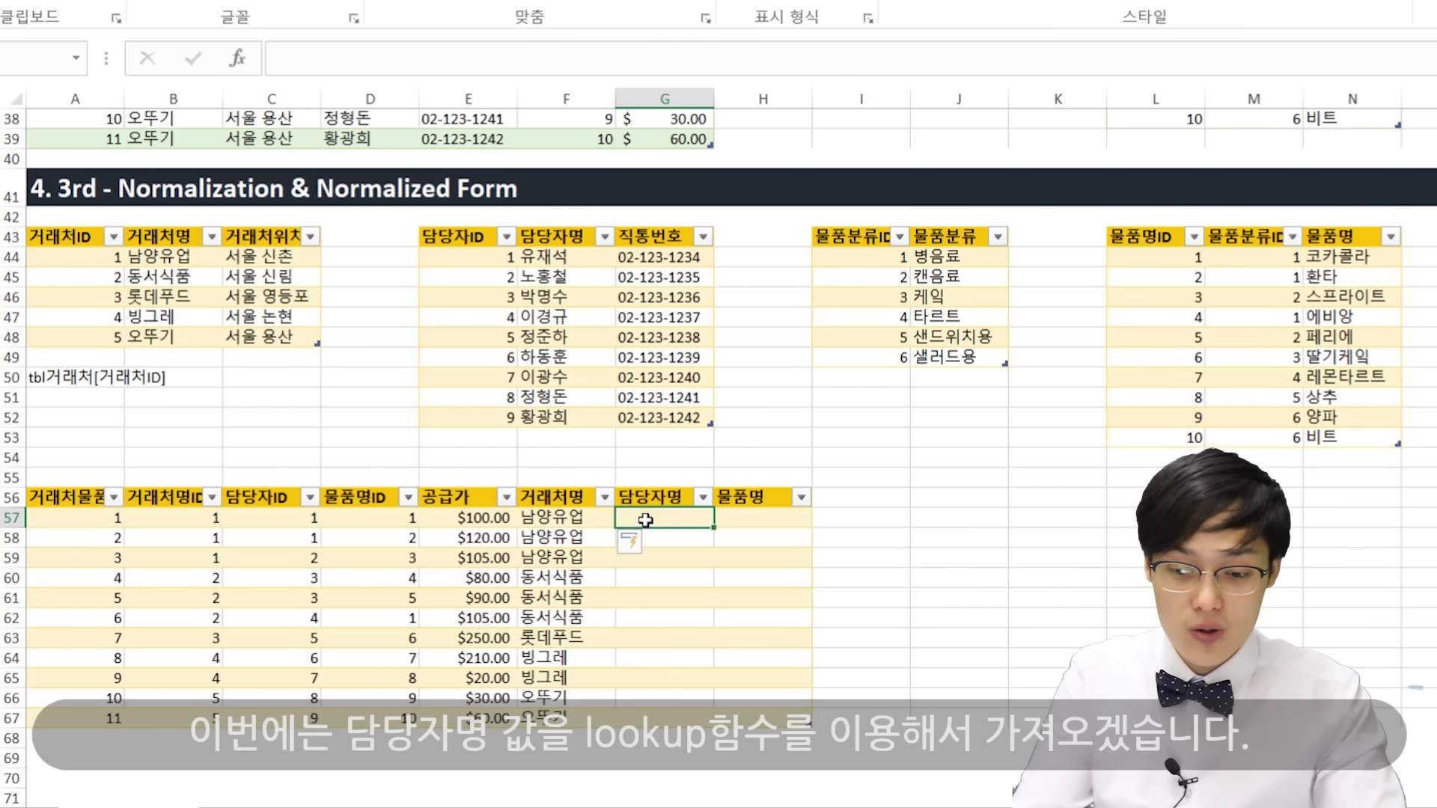
pyautogui.write('=loo')
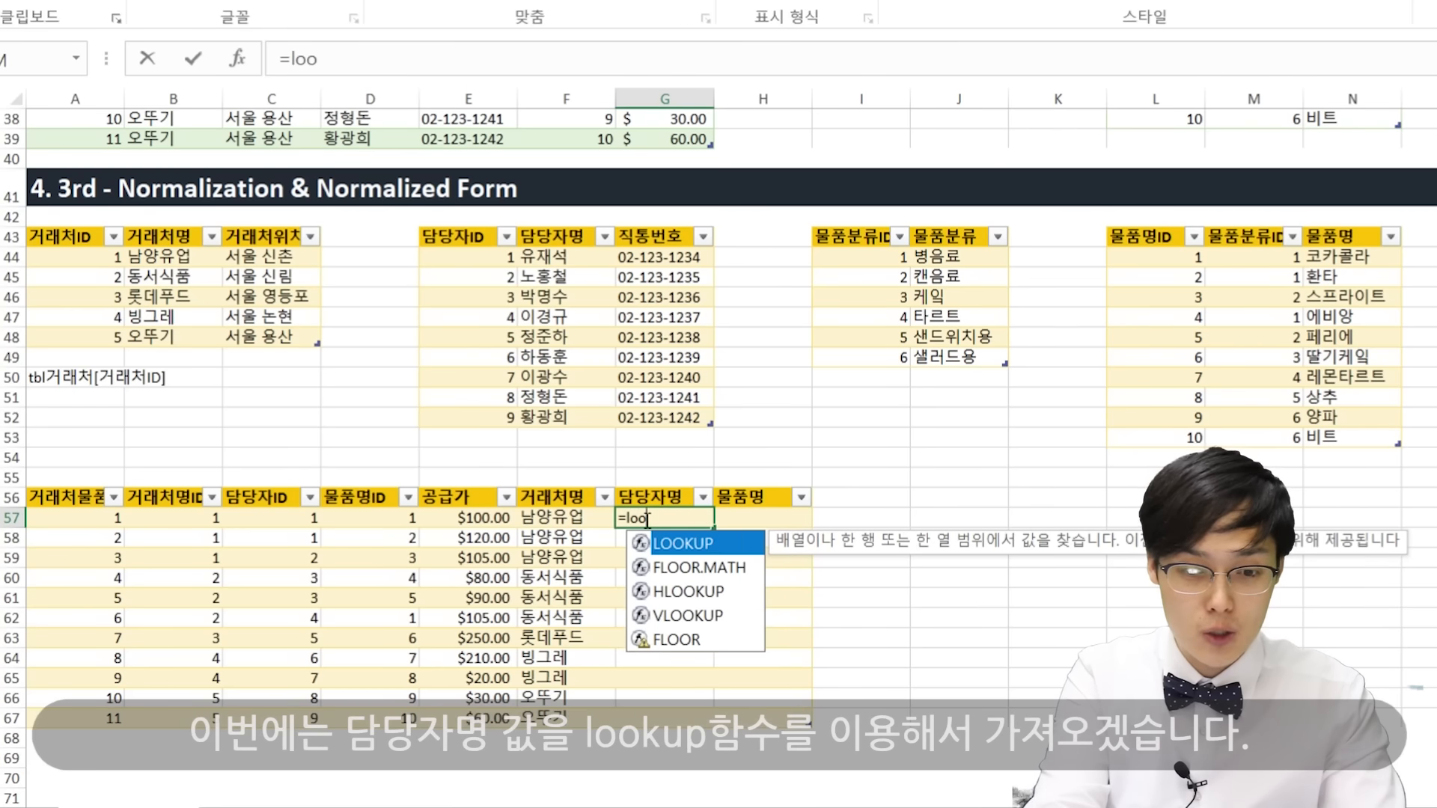
pyautogui.write('kup(')
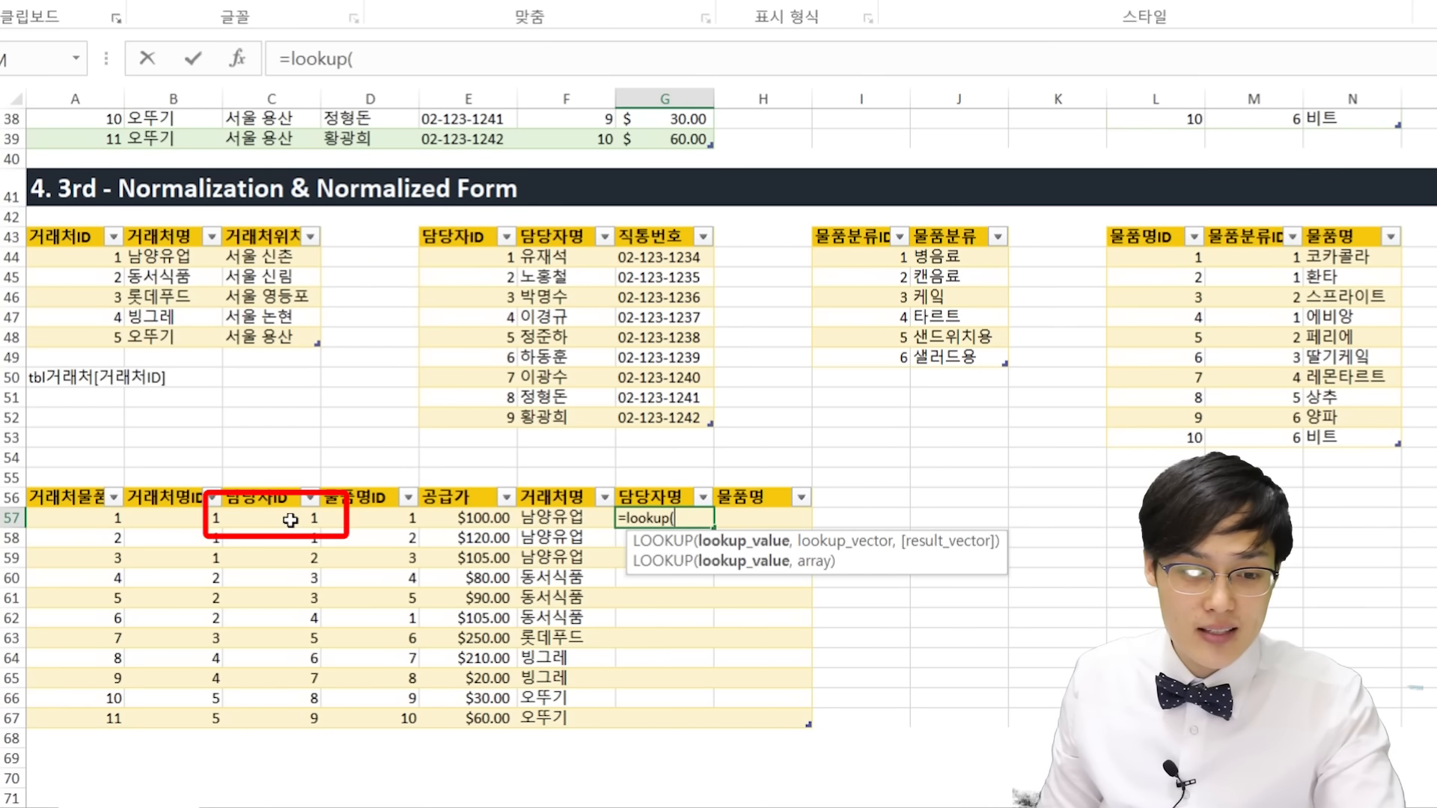
pyautogui.click(291, 519)
pyautogui.write(',')
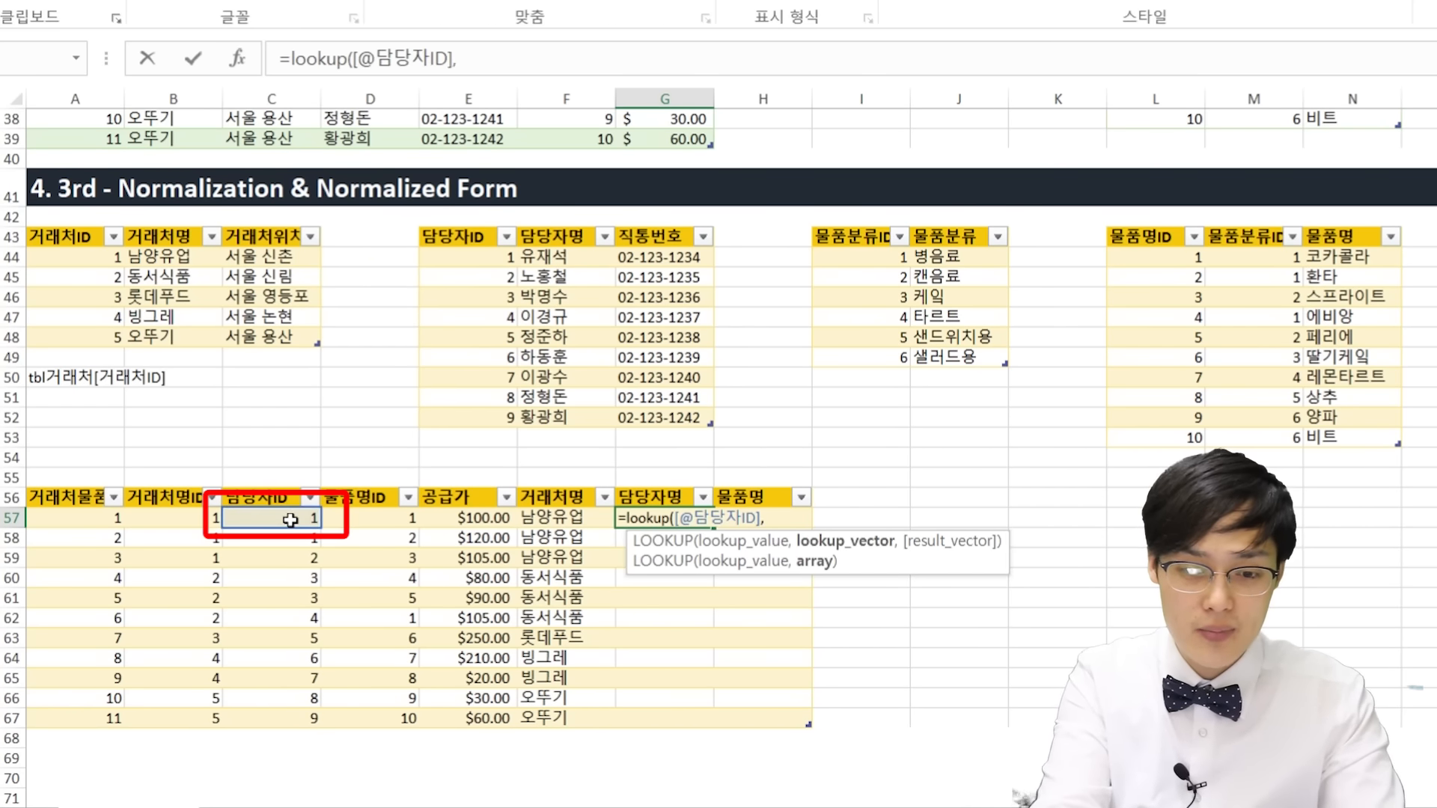
# - Set the lookup vector of the 담당자명 formula to tbl담당자[담당자ID]
pyautogui.write('tbl')
pyautogui.press('Down')
pyautogui.press('Down')
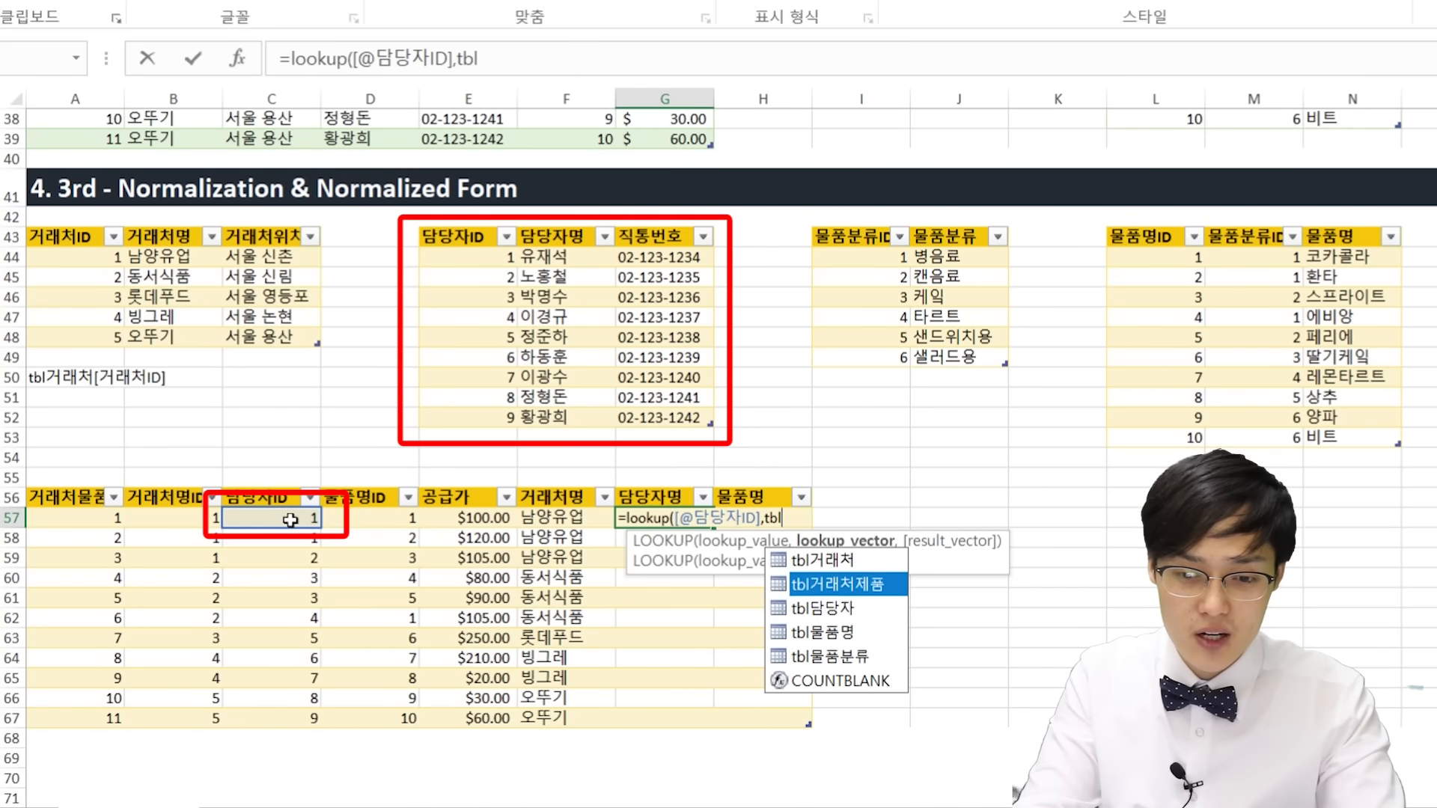
pyautogui.press('Tab')
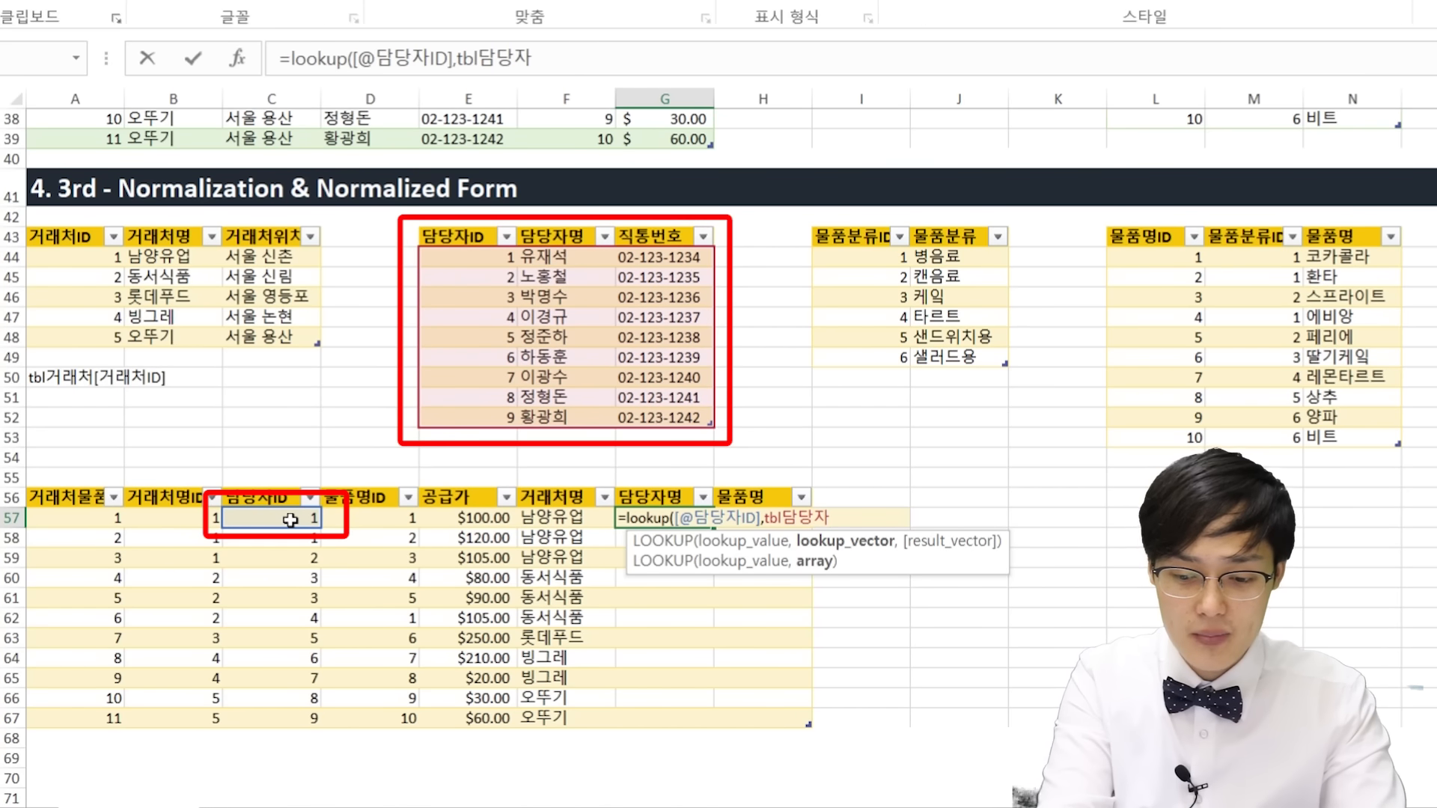
pyautogui.write('[')
pyautogui.press('Tab')
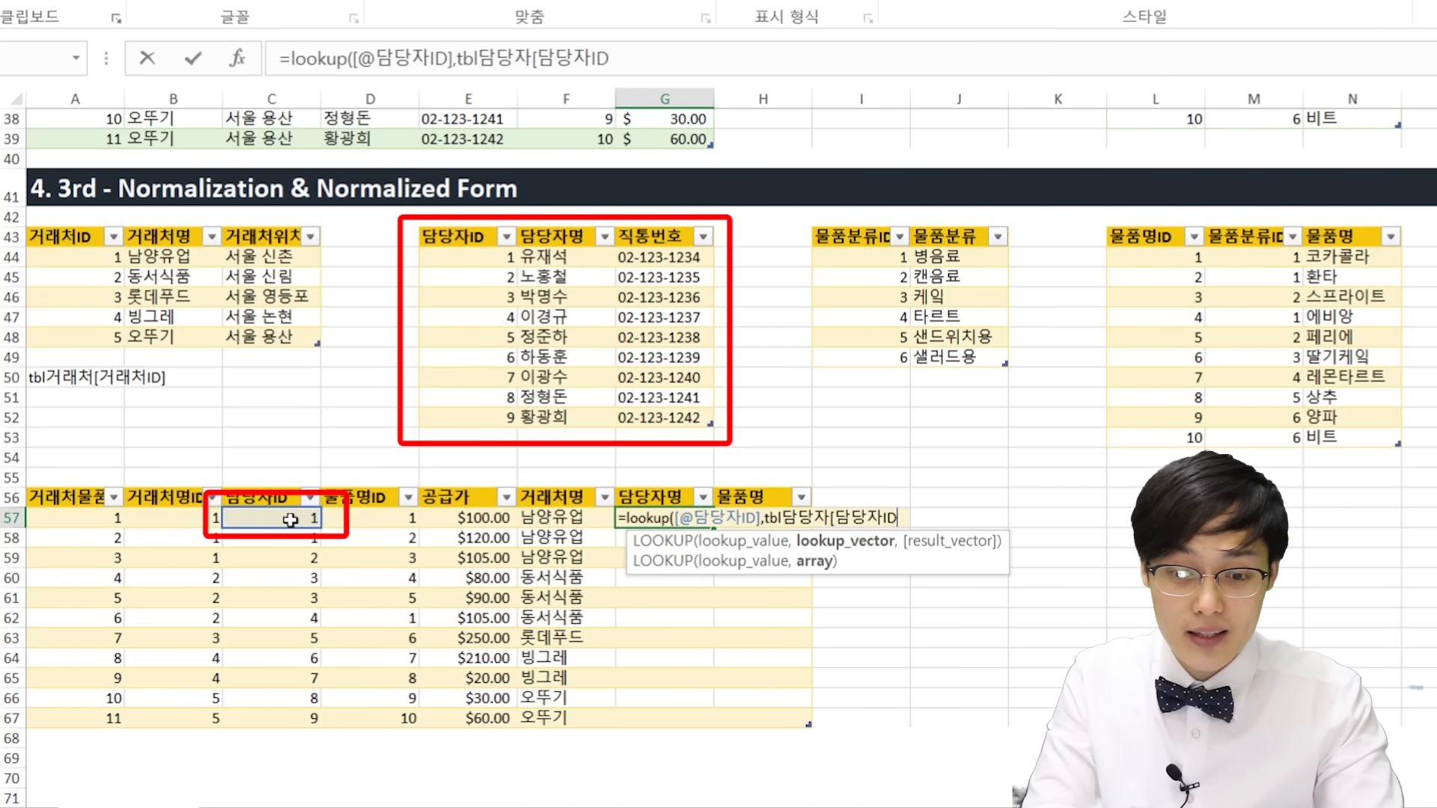
pyautogui.write('],')
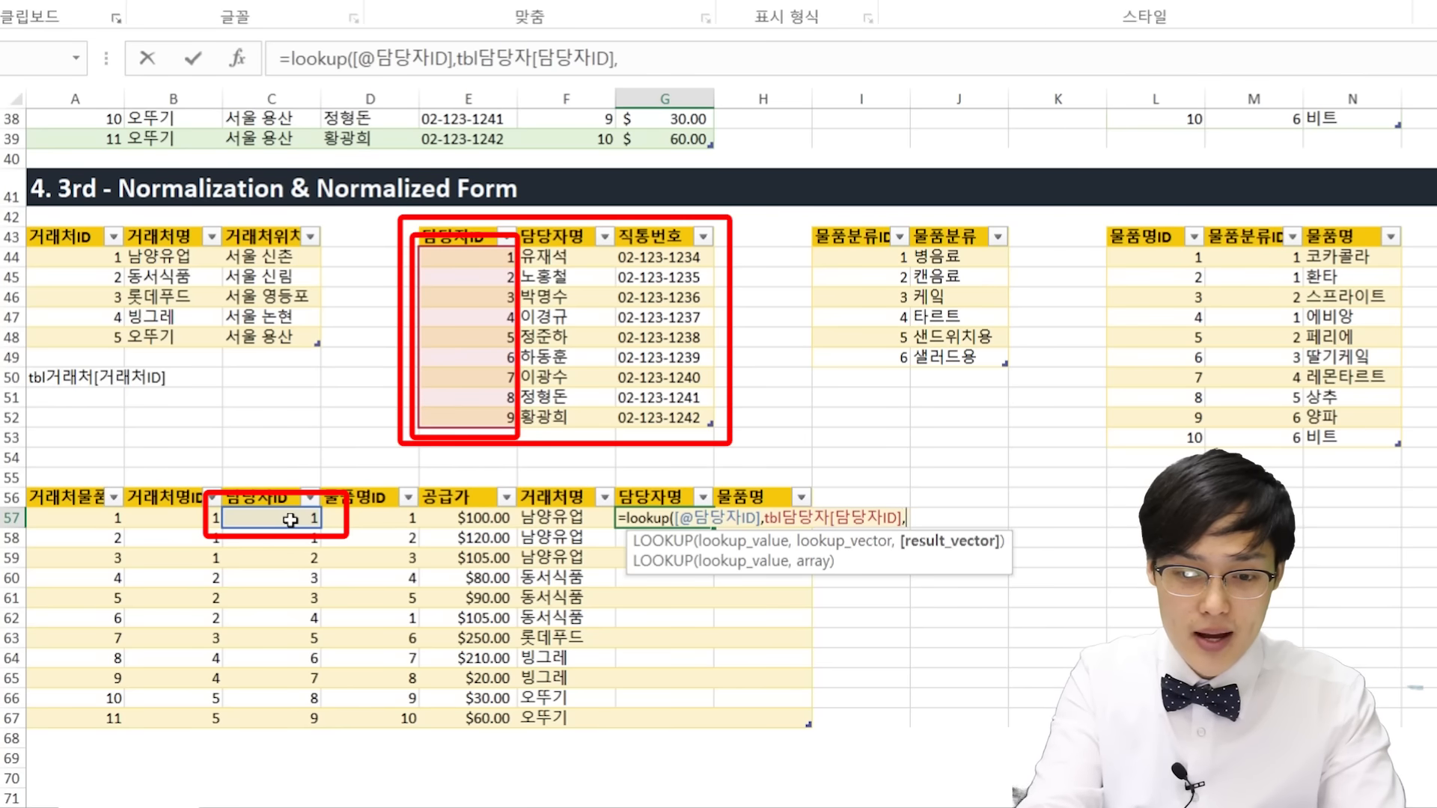
# - Set the result vector of the 담당자명 formula to tbl담당자[담당자명] and complete the formula
pyautogui.write('tbl')
pyautogui.press('Down')
pyautogui.press('Down')
pyautogui.press('Tab')
pyautogui.write('[')
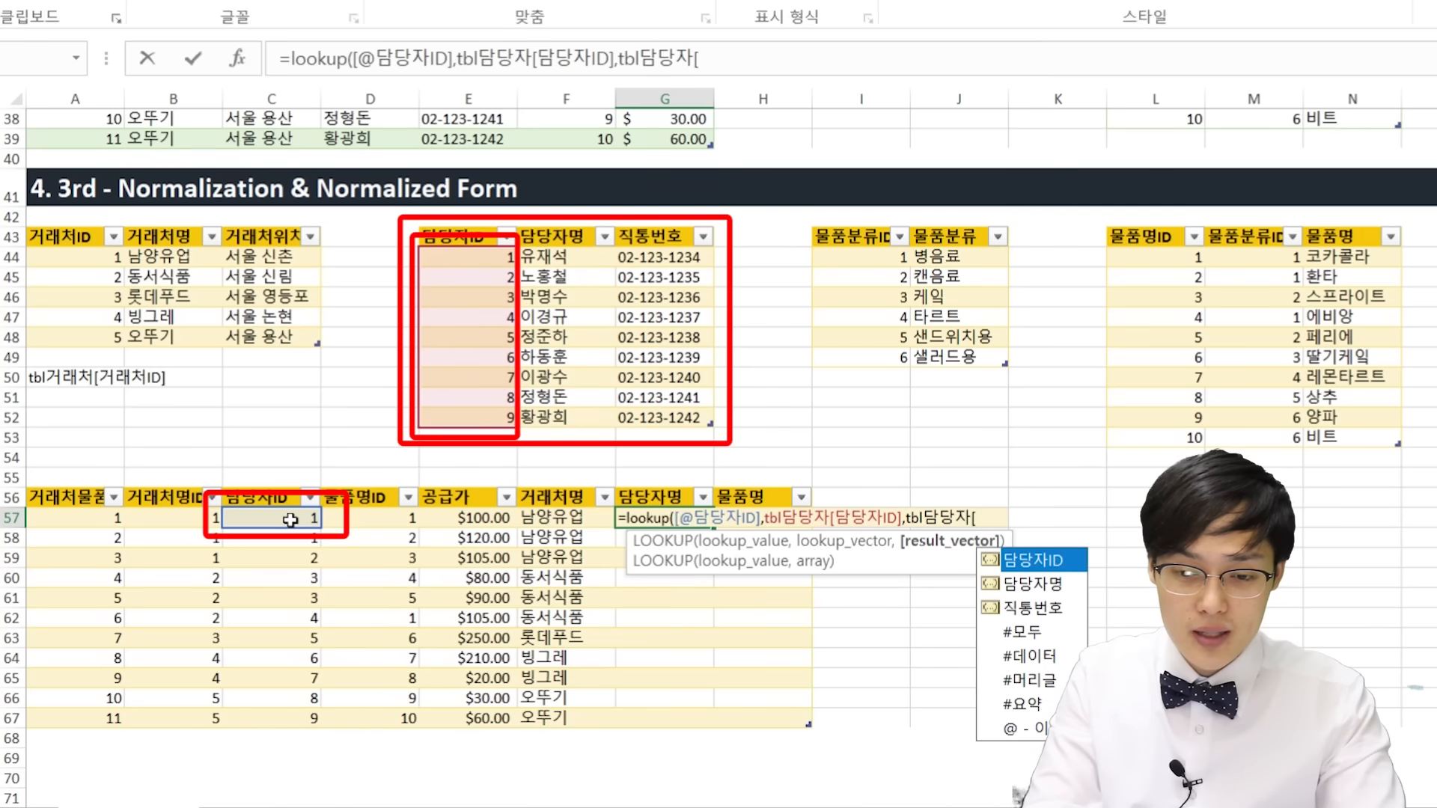
pyautogui.press('Down')
pyautogui.press('Tab')
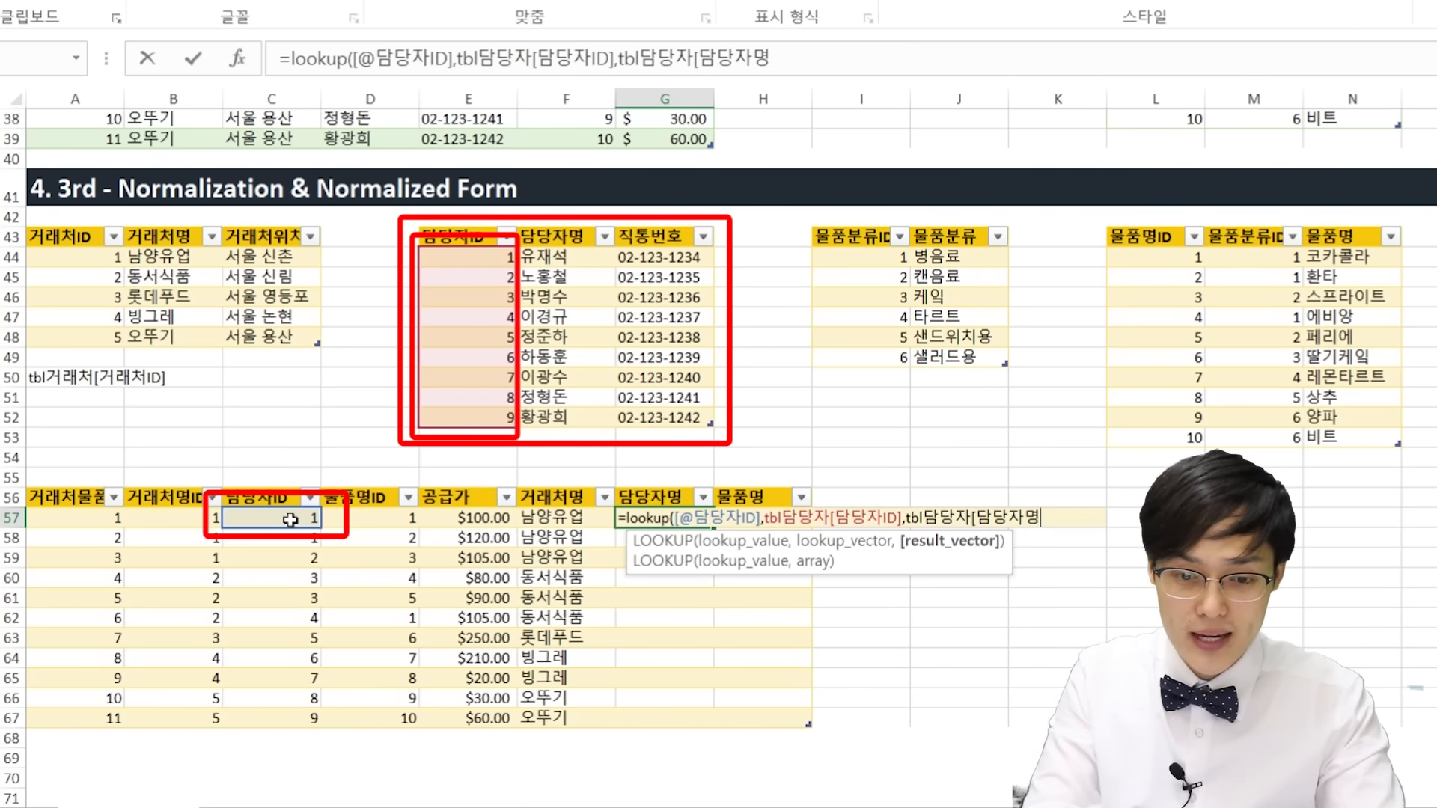
pyautogui.write(']')
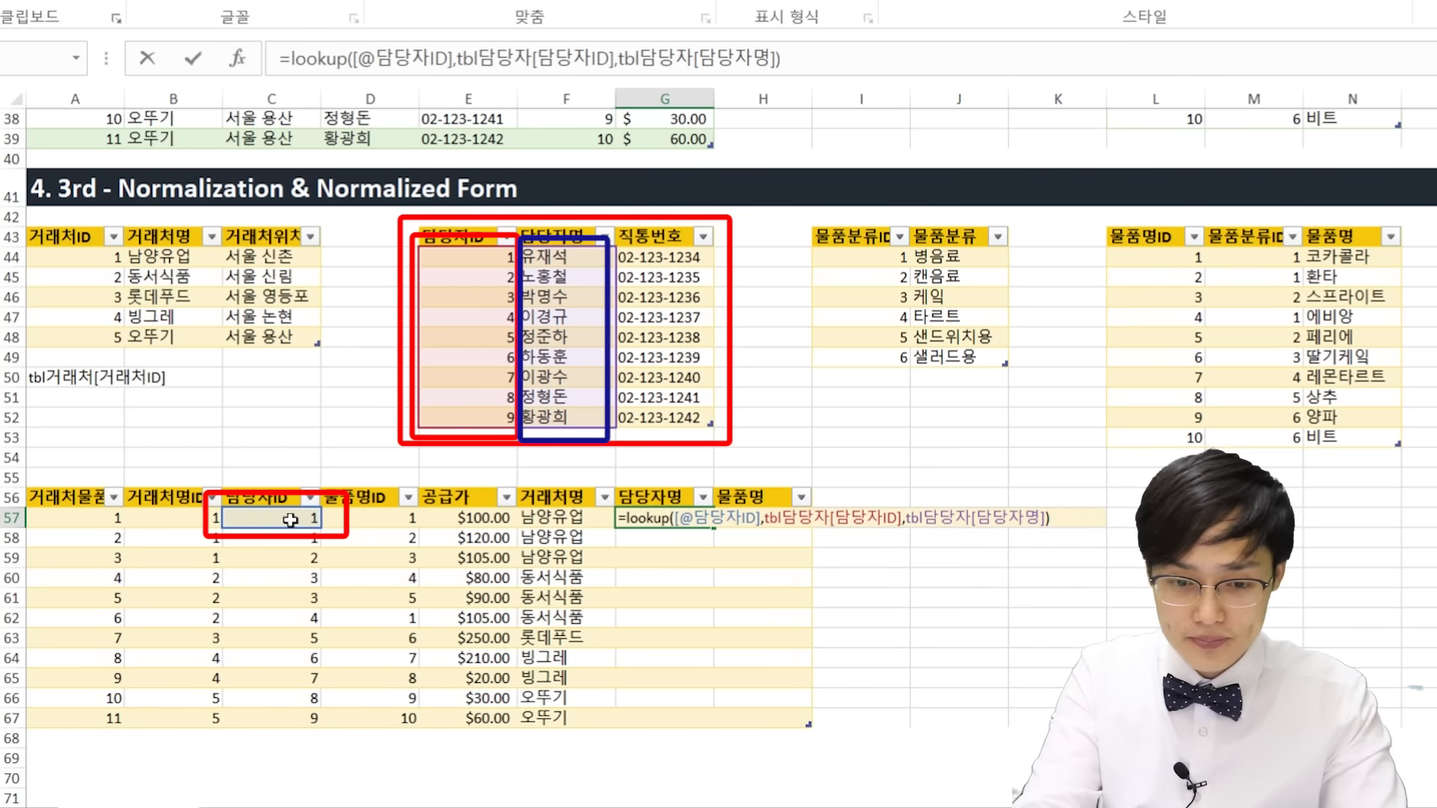
pyautogui.press('Return')
# - Start a LOOKUP formula in the first 물품명 cell of the delivery table, with that row's 물품명ID as the lookup value
pyautogui.press('Right')
pyautogui.press('Up')
pyautogui.write('=')
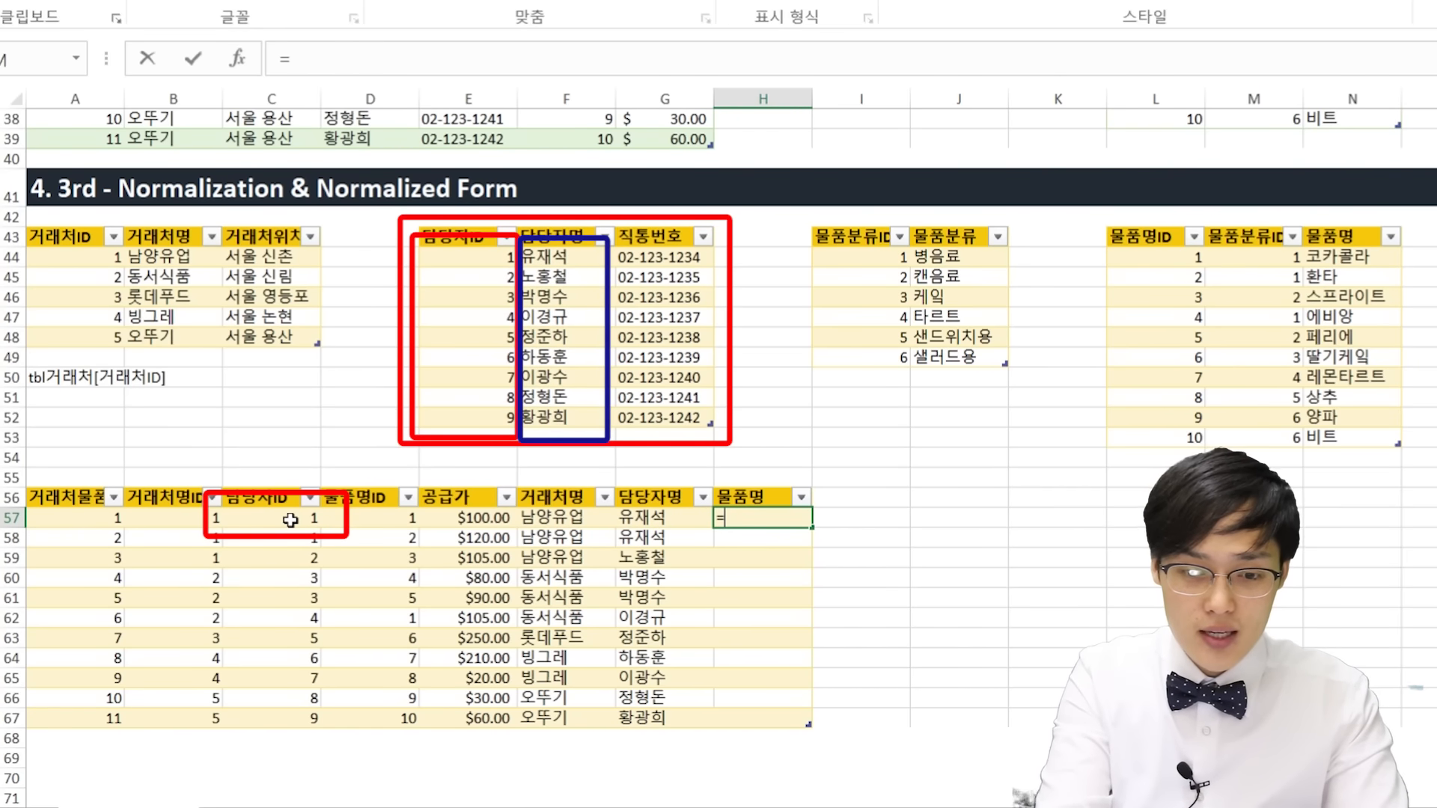
pyautogui.write('lookup(')
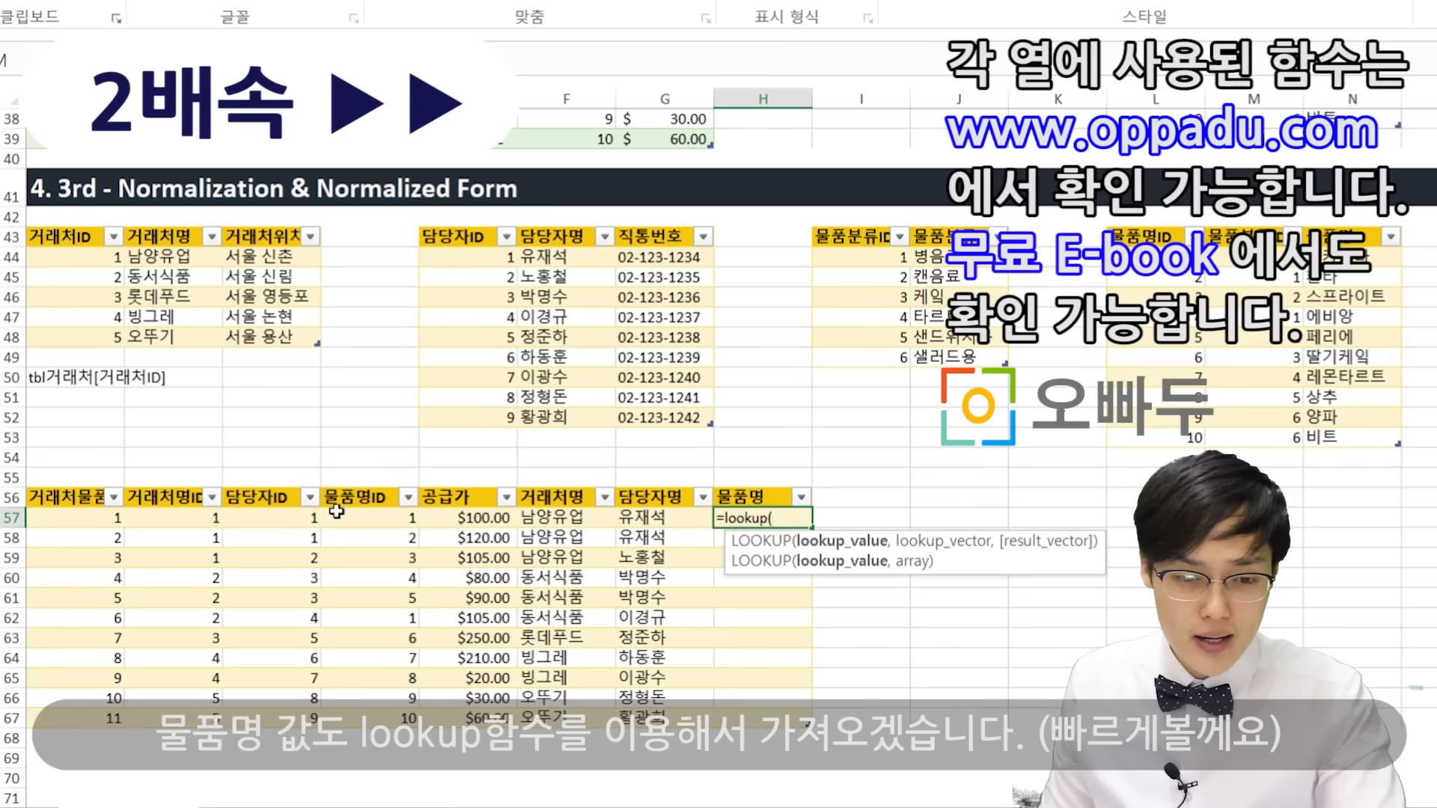
pyautogui.click(336, 512)
# - Set the lookup vector of the 물품명 formula to tbl물품명[물품명ID] and begin the result vector's table reference
pyautogui.write(',tbl')
pyautogui.press('Down')
pyautogui.press('Down')
pyautogui.press('Down')
pyautogui.press('Tab')
pyautogui.write('[')
pyautogui.press('Tab')
pyautogui.write('],tbl')
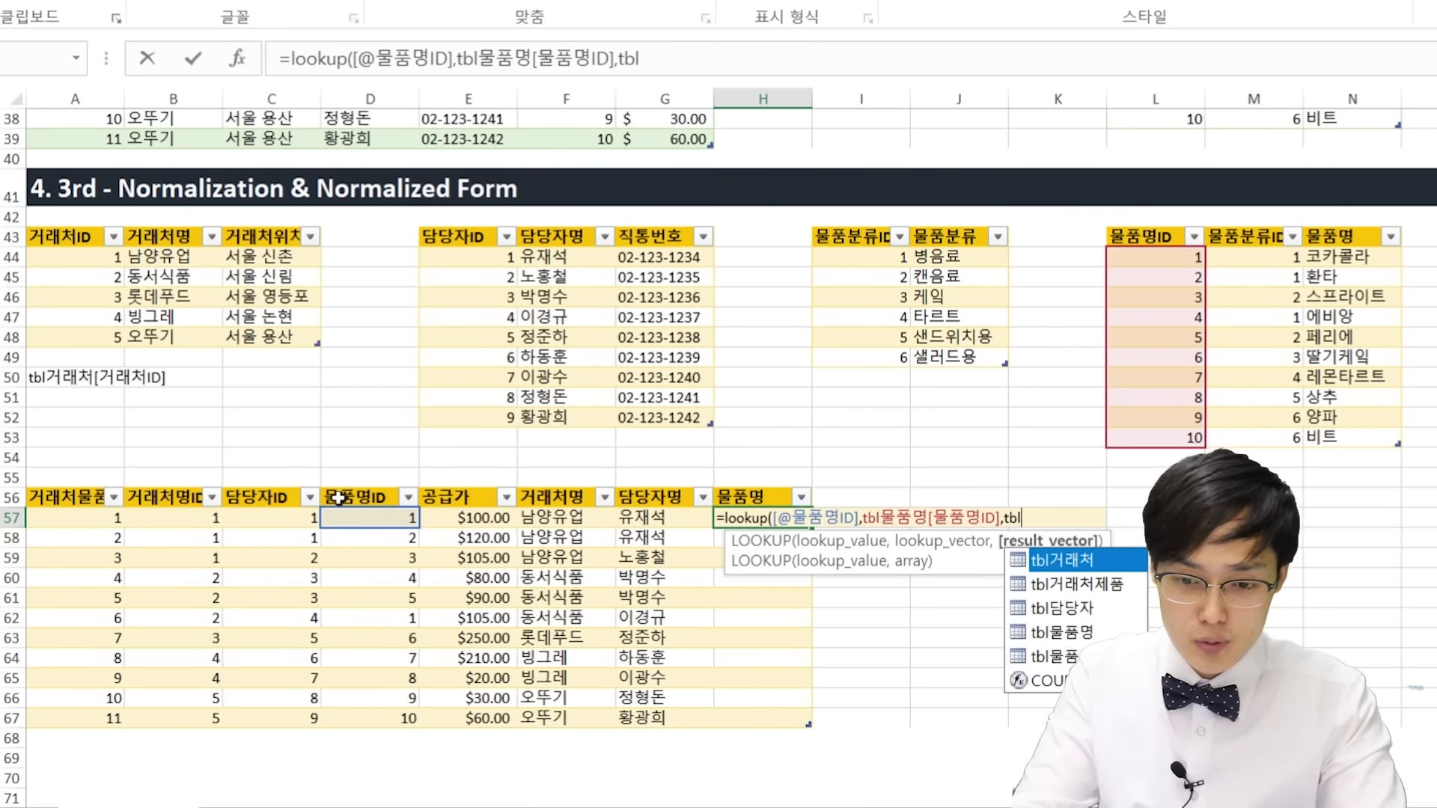
# - Set the result vector of the 물품명 formula to tbl물품명[물품명] and complete the formula
pyautogui.press('Down')
pyautogui.press('Down')
pyautogui.press('Down')
pyautogui.press('Tab')
pyautogui.write('[')
pyautogui.press('Down')
pyautogui.press('Down')
pyautogui.press('Tab')
pyautogui.write(']')
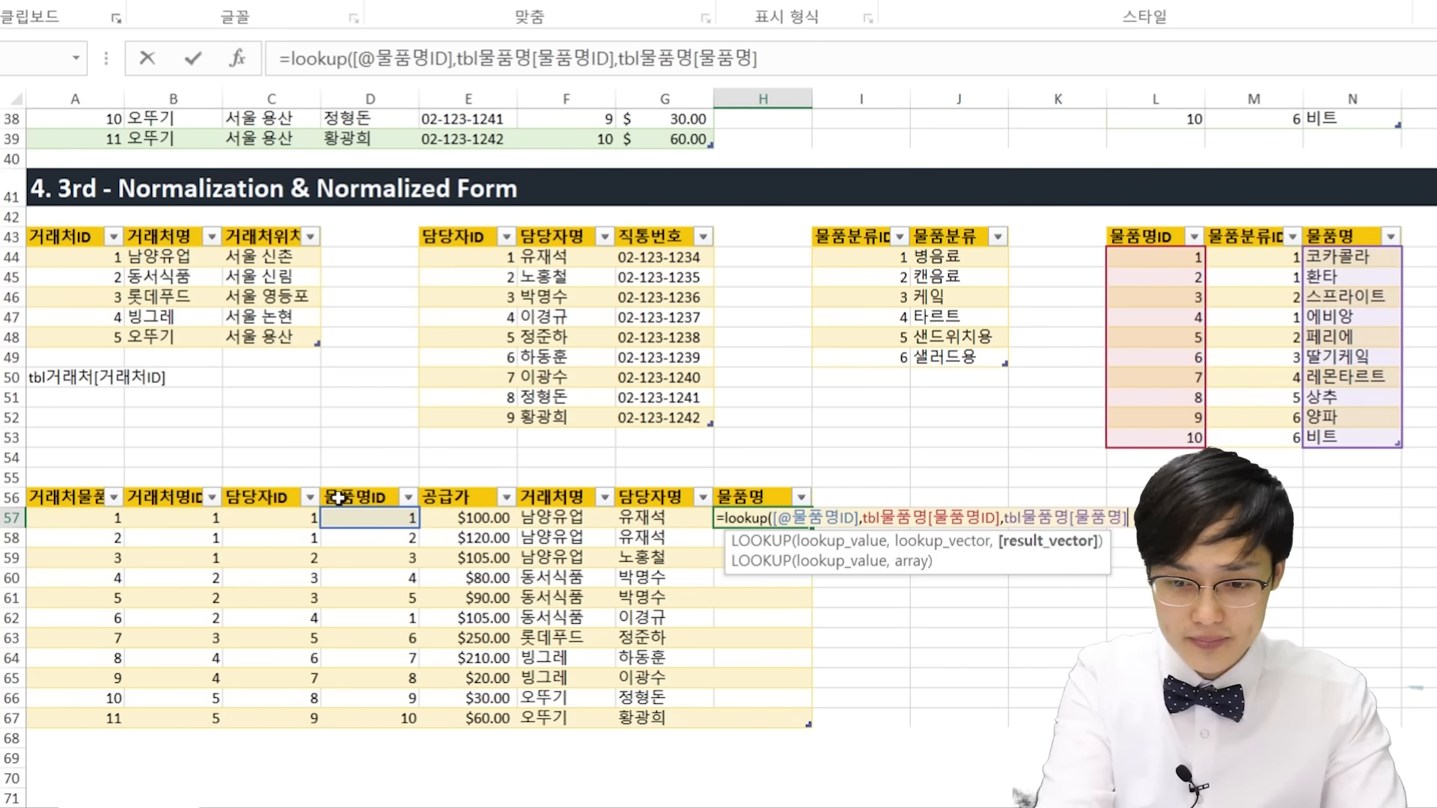
pyautogui.press('Return')
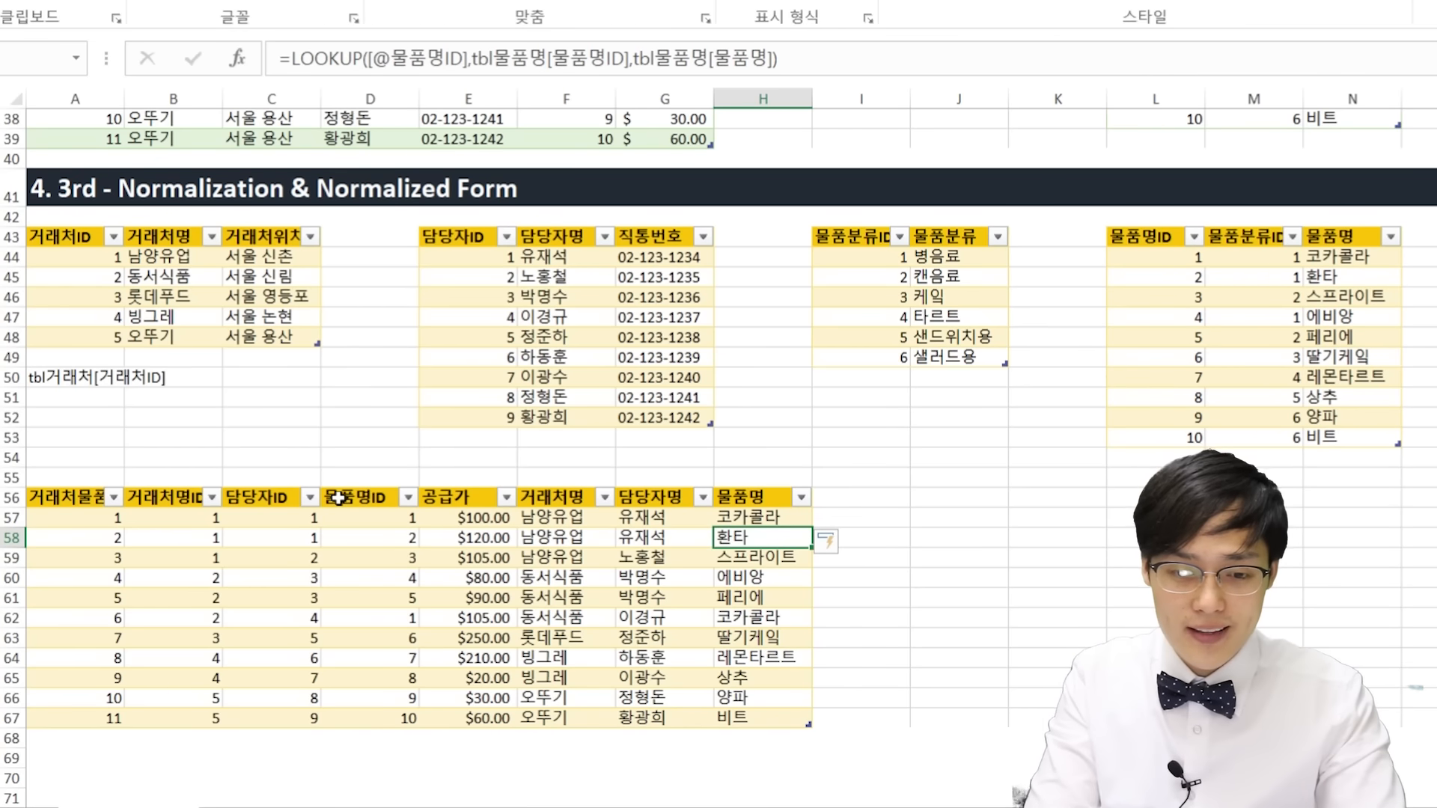
# - Add a new column headed 담당자직통번호 directly after the delivery table's 물품명 column
pyautogui.press('Up')
pyautogui.press('Up')
pyautogui.press('Right')
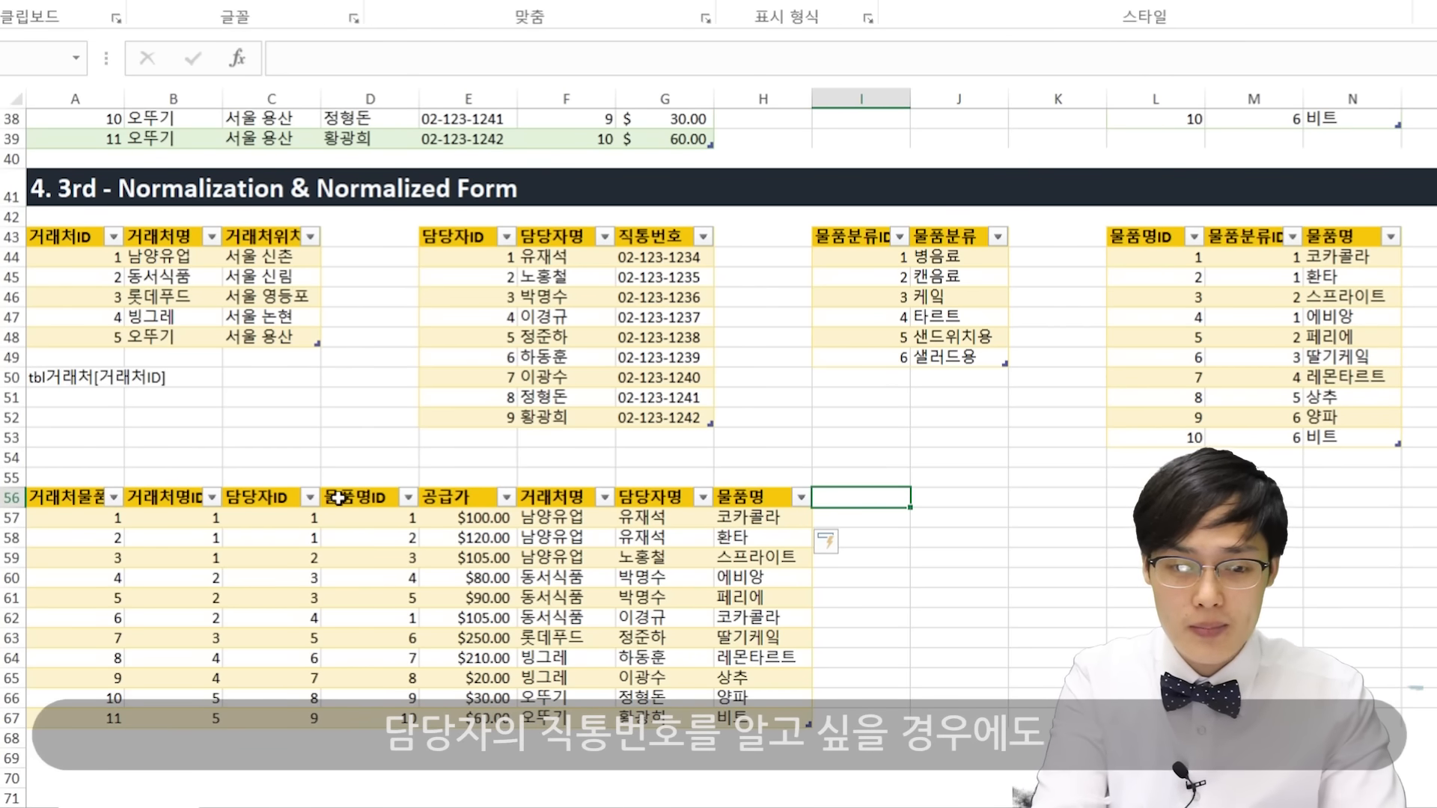
pyautogui.write('담')
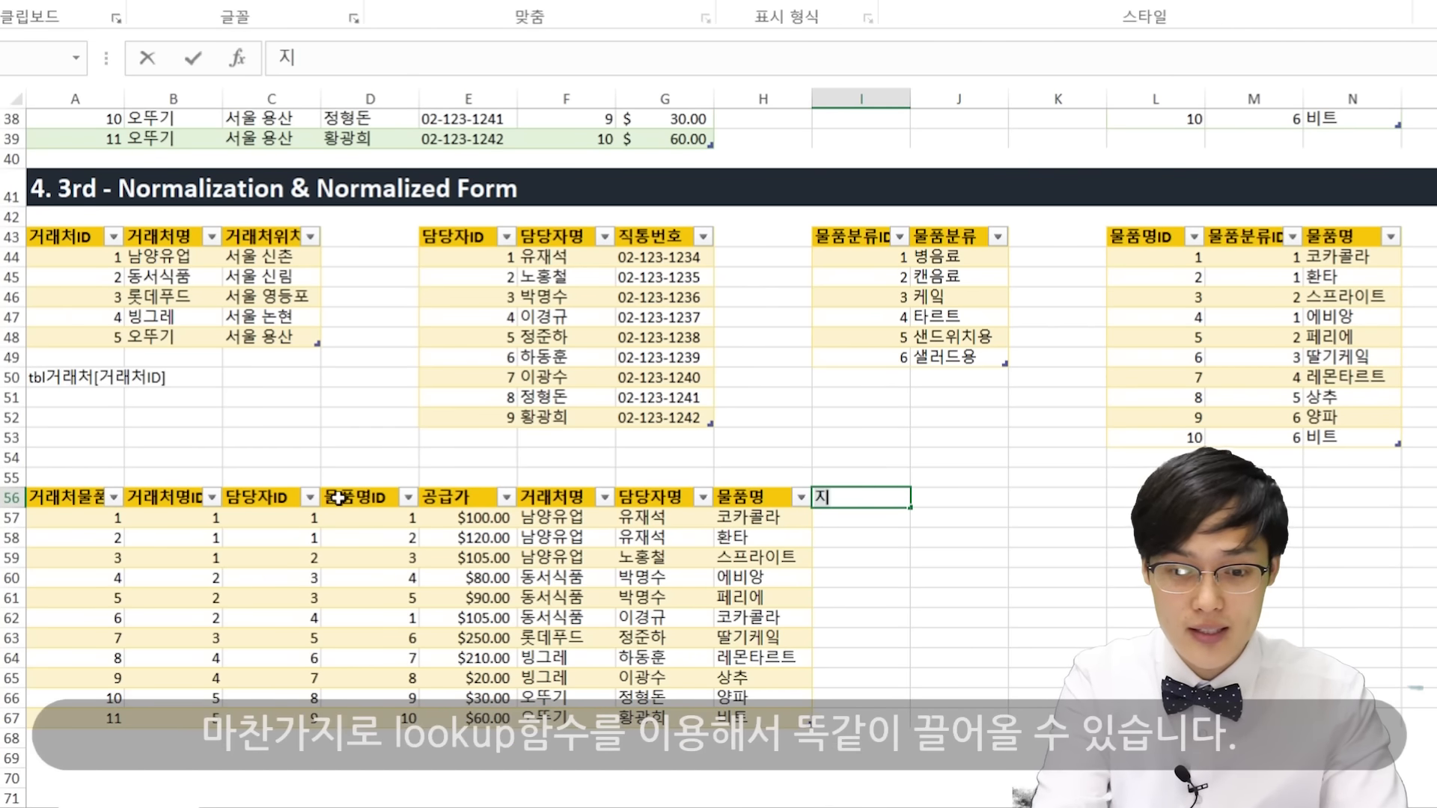
pyautogui.write('당자직통번')
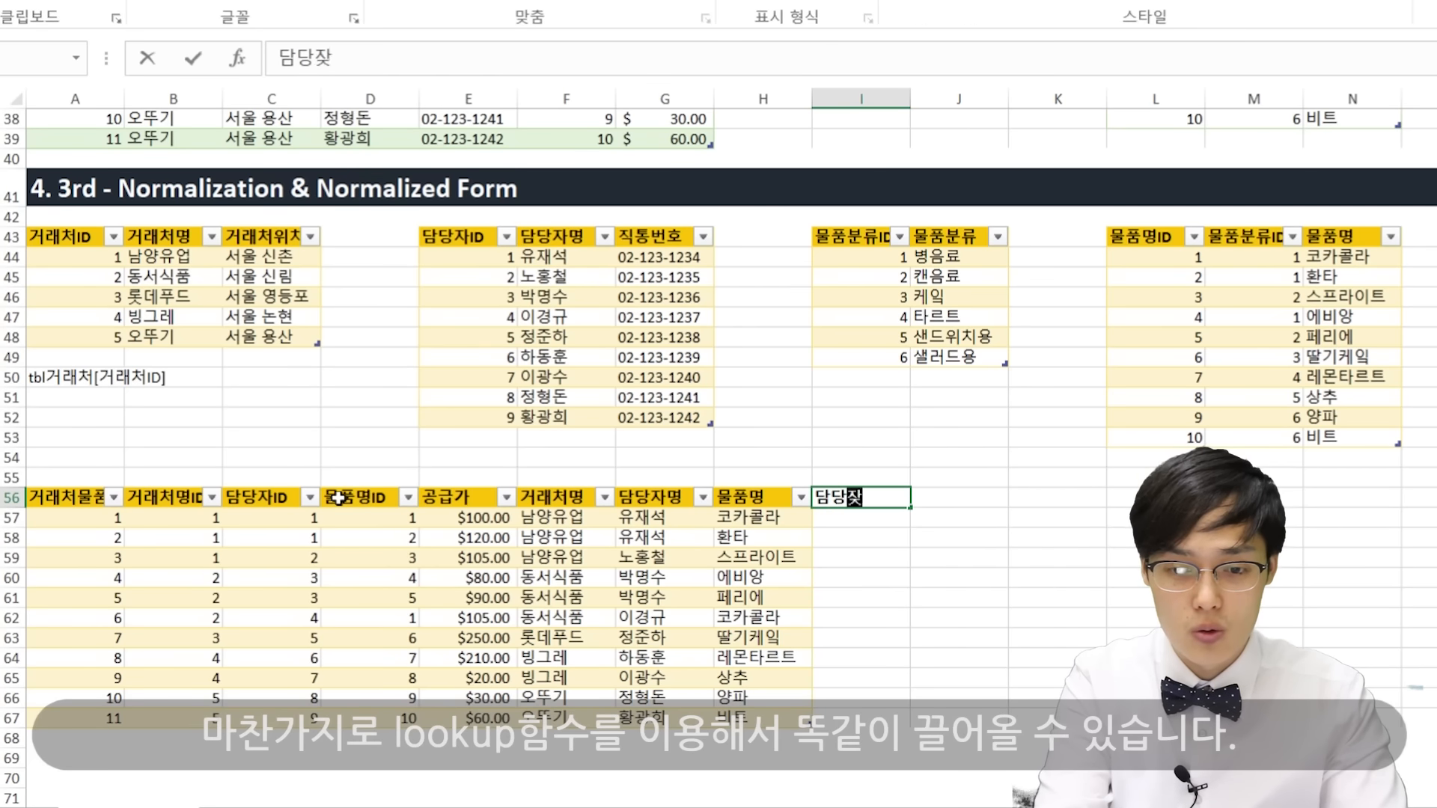
pyautogui.write('호')
pyautogui.press('Return')
pyautogui.write('=lookup(')
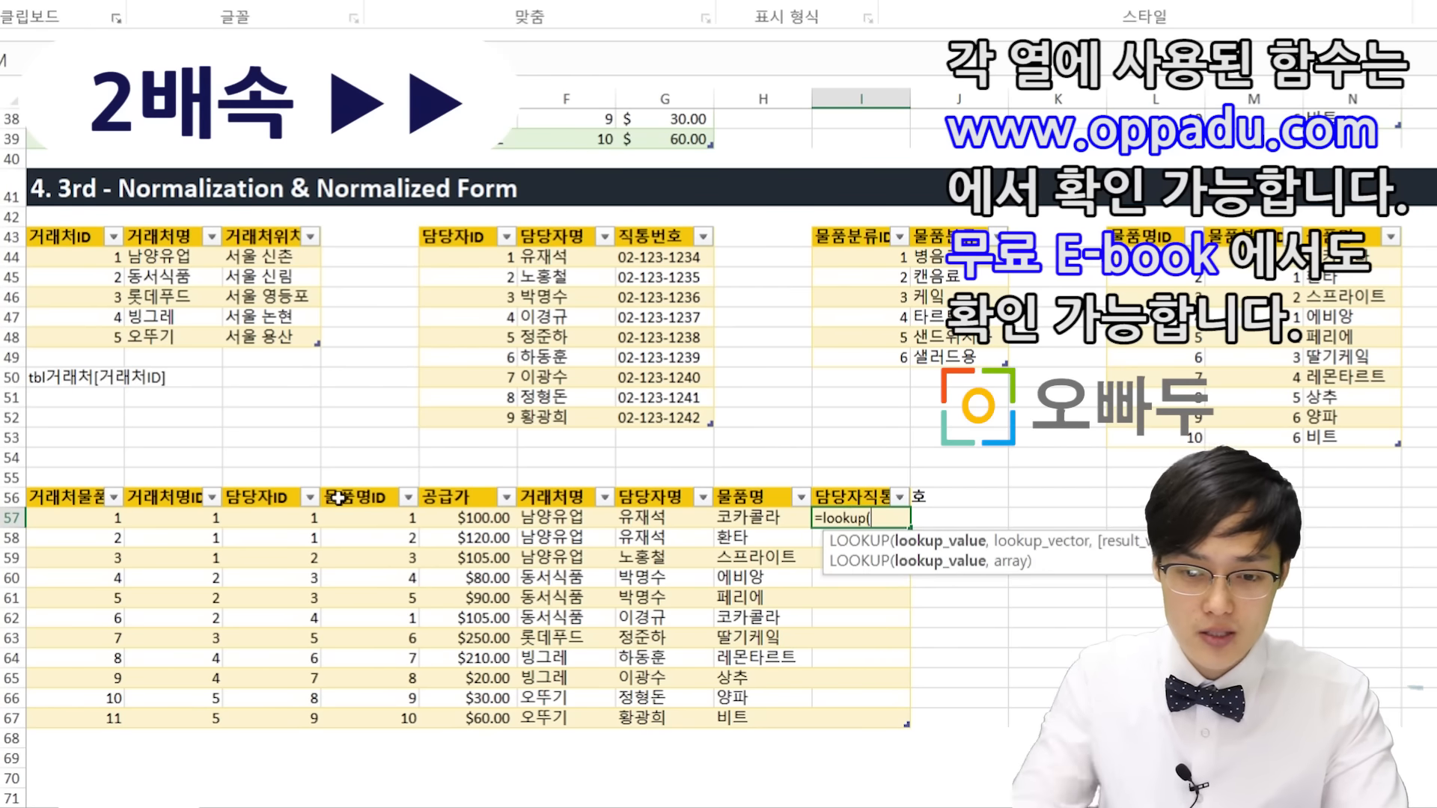
pyautogui.click(287, 513)
pyautogui.write(',tbl담당자')
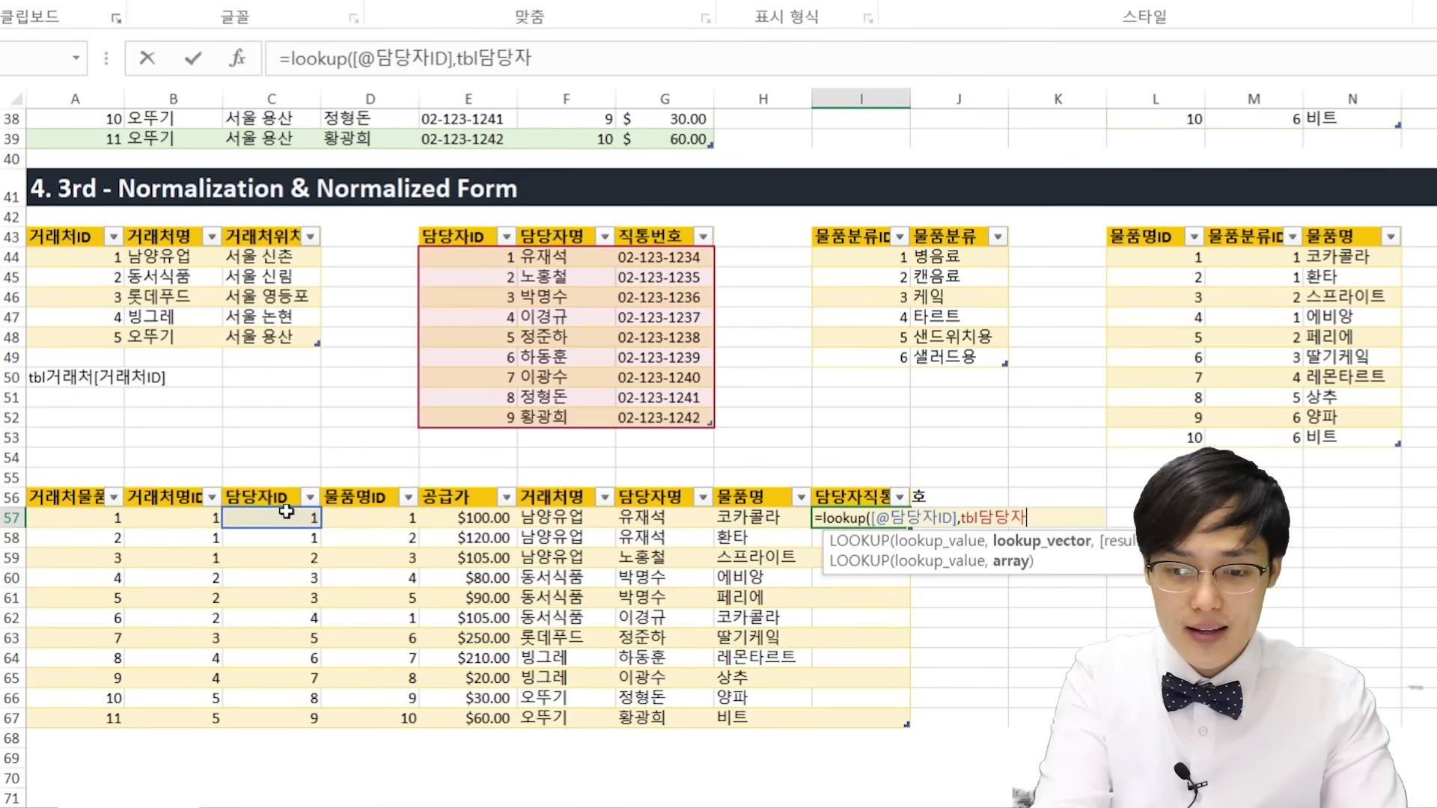
pyautogui.write('[담당자ID],tbl담당자[직통번호])')
pyautogui.press('Return')
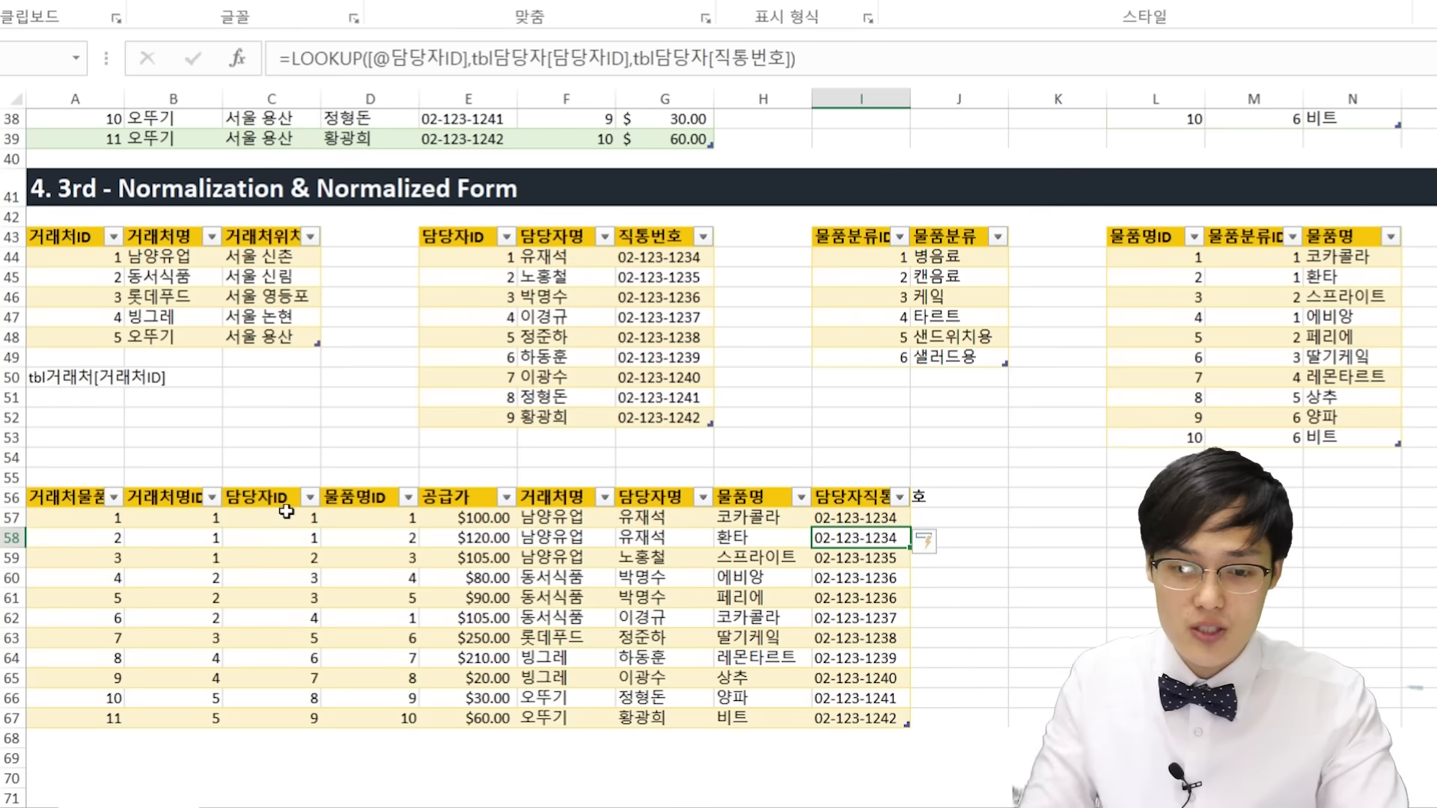
pyautogui.click(839, 656)
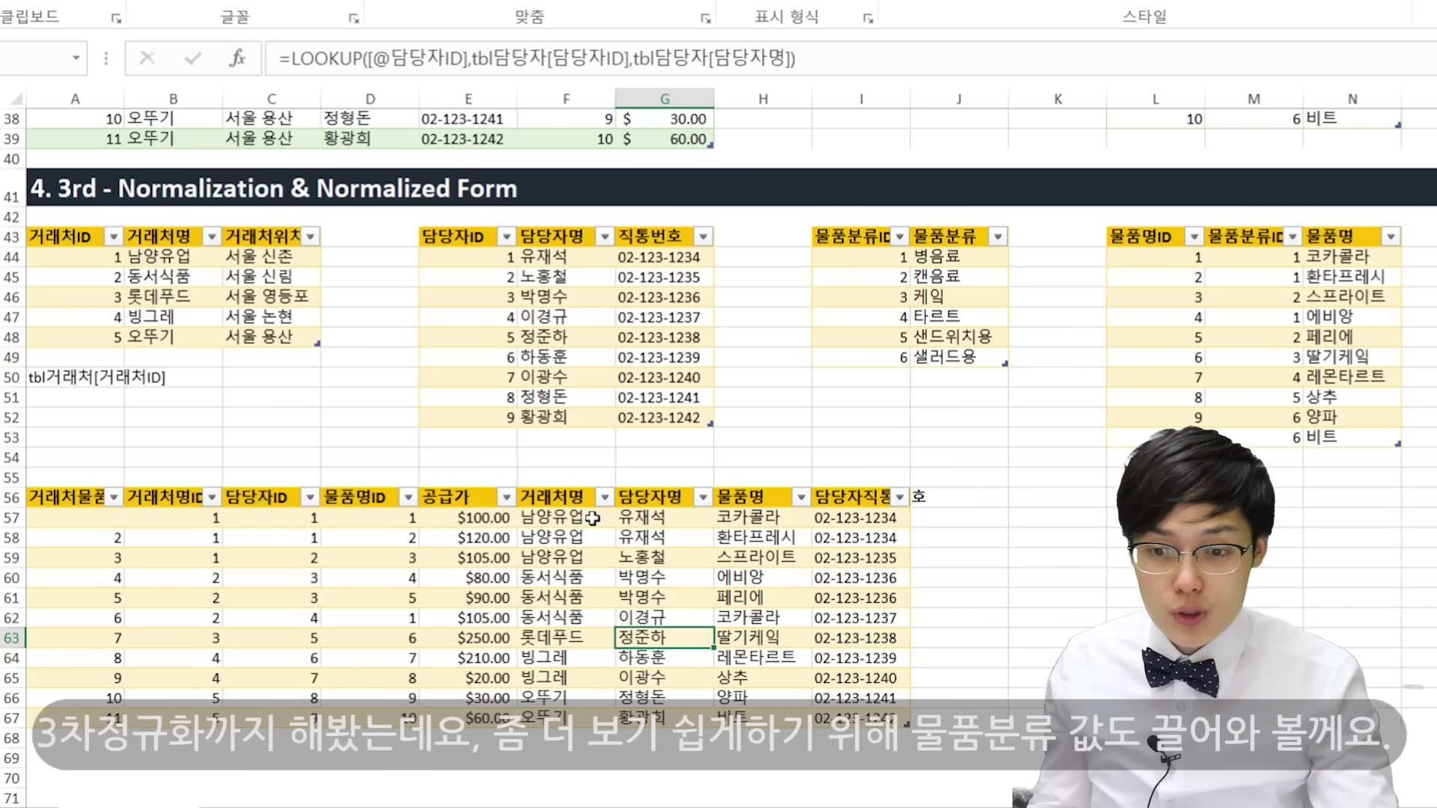
# - Add a new column headed 물품분류 directly after the delivery table's 담당자직통번호 column
pyautogui.click(931, 498)
pyautogui.write('물분ㄹ')
pyautogui.press('BackSpace')
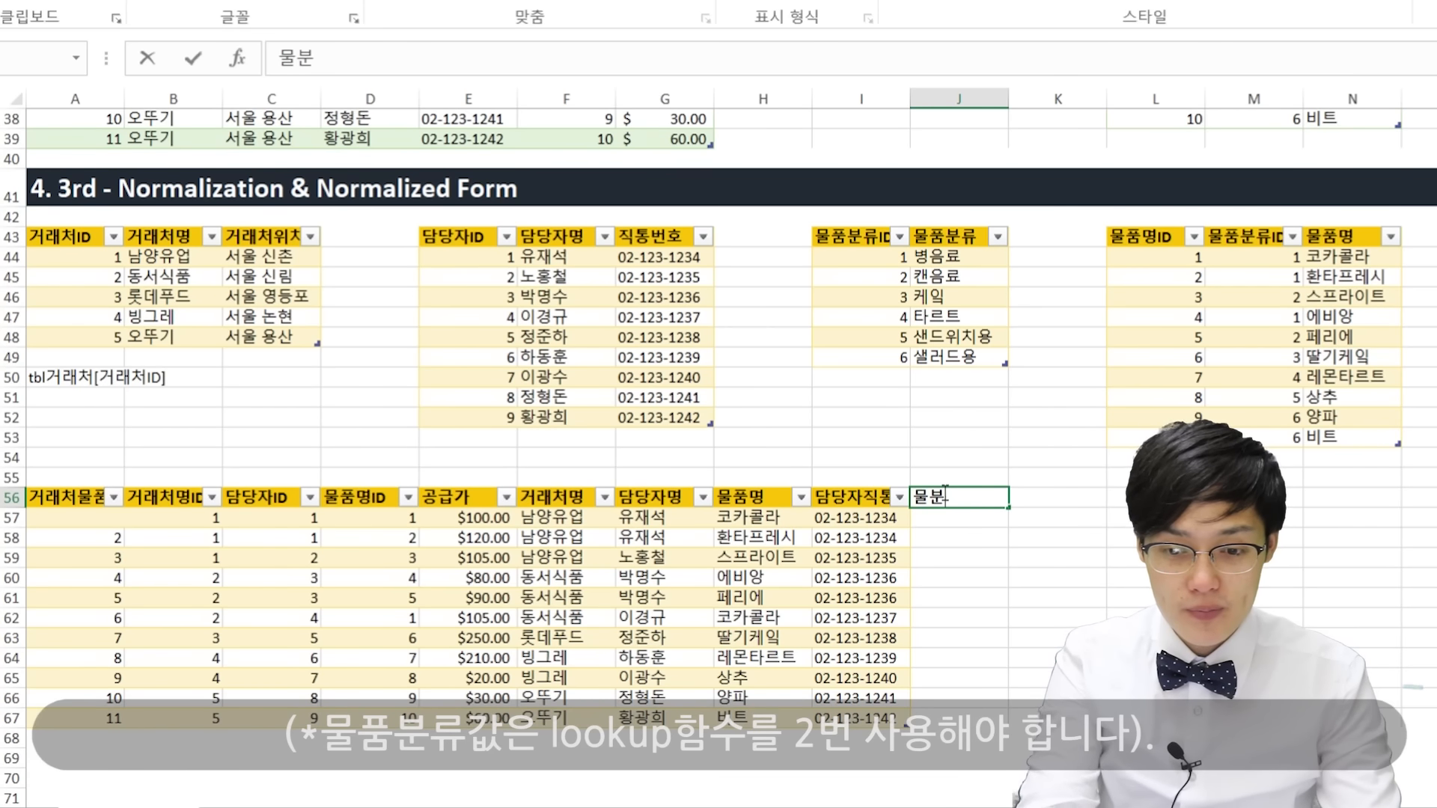
pyautogui.press('BackSpace')
pyautogui.write('푸ㅁ분류')
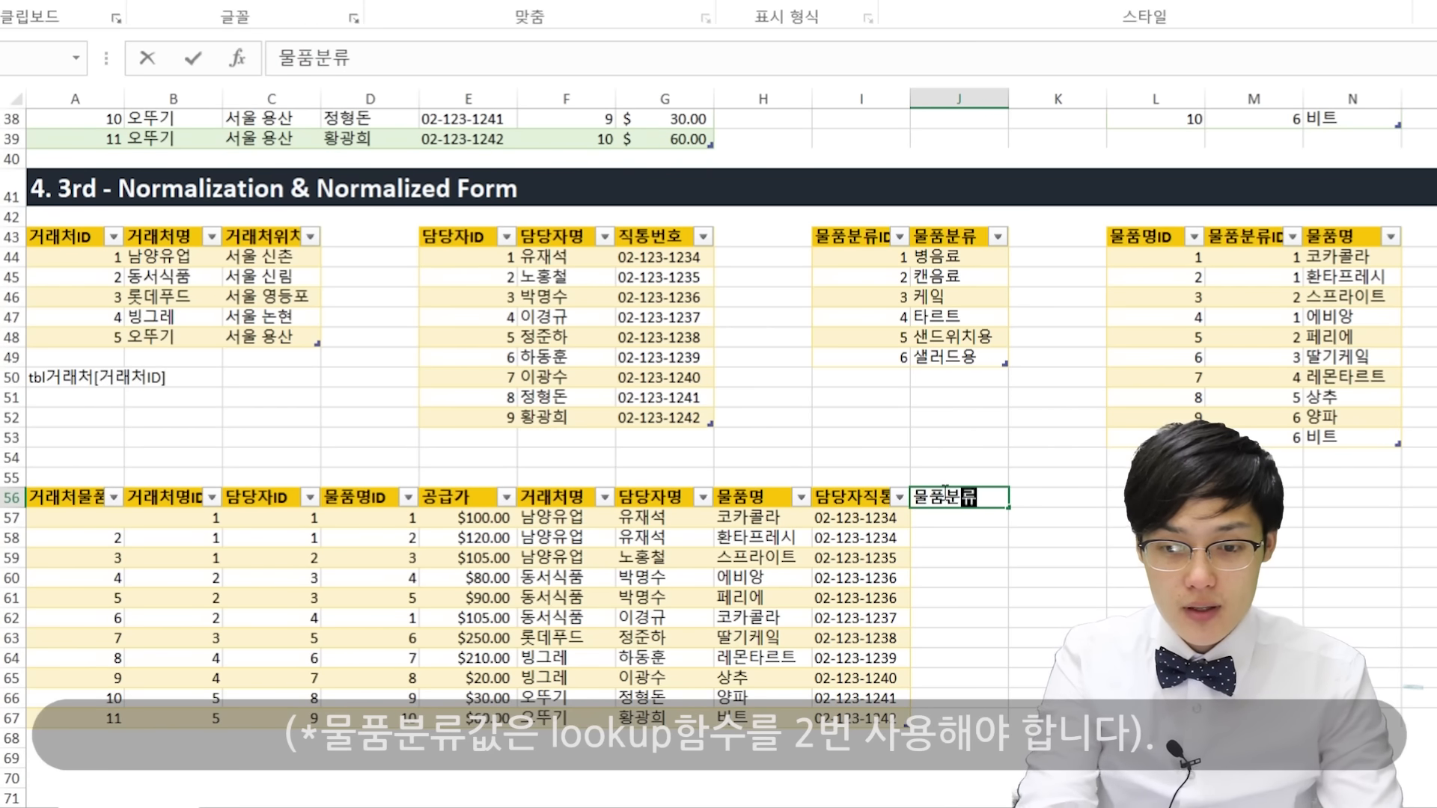
pyautogui.press('Return')
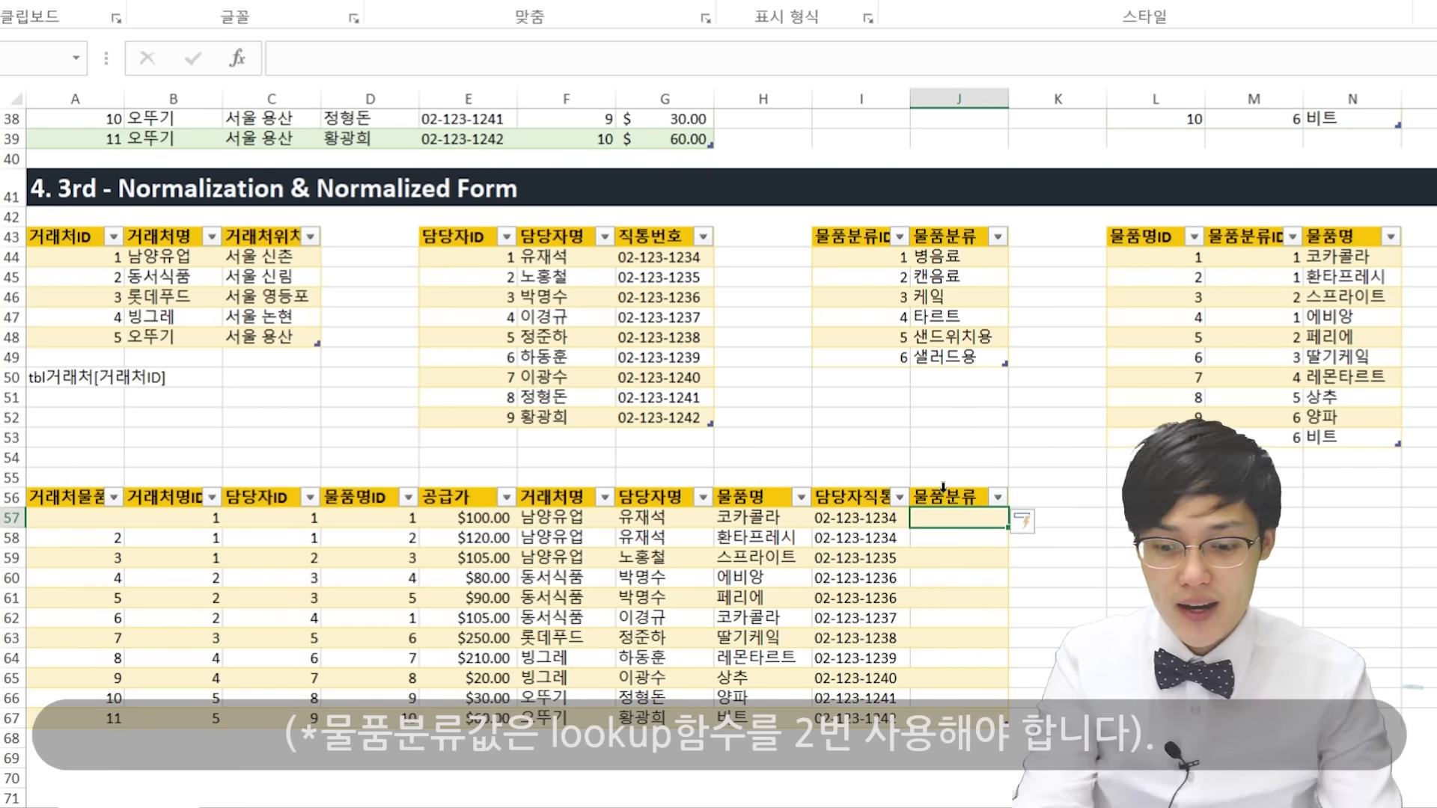
# - Start a LOOKUP formula in the first 물품분류 cell with that row's 물품명ID as lookup value and tbl물품명[물품명ID] as lookup vector
pyautogui.write('=lookup(')
pyautogui.press('Left')
pyautogui.press('Left')
pyautogui.press('Left')
pyautogui.press('Left')
pyautogui.press('Left')
pyautogui.press('Left')
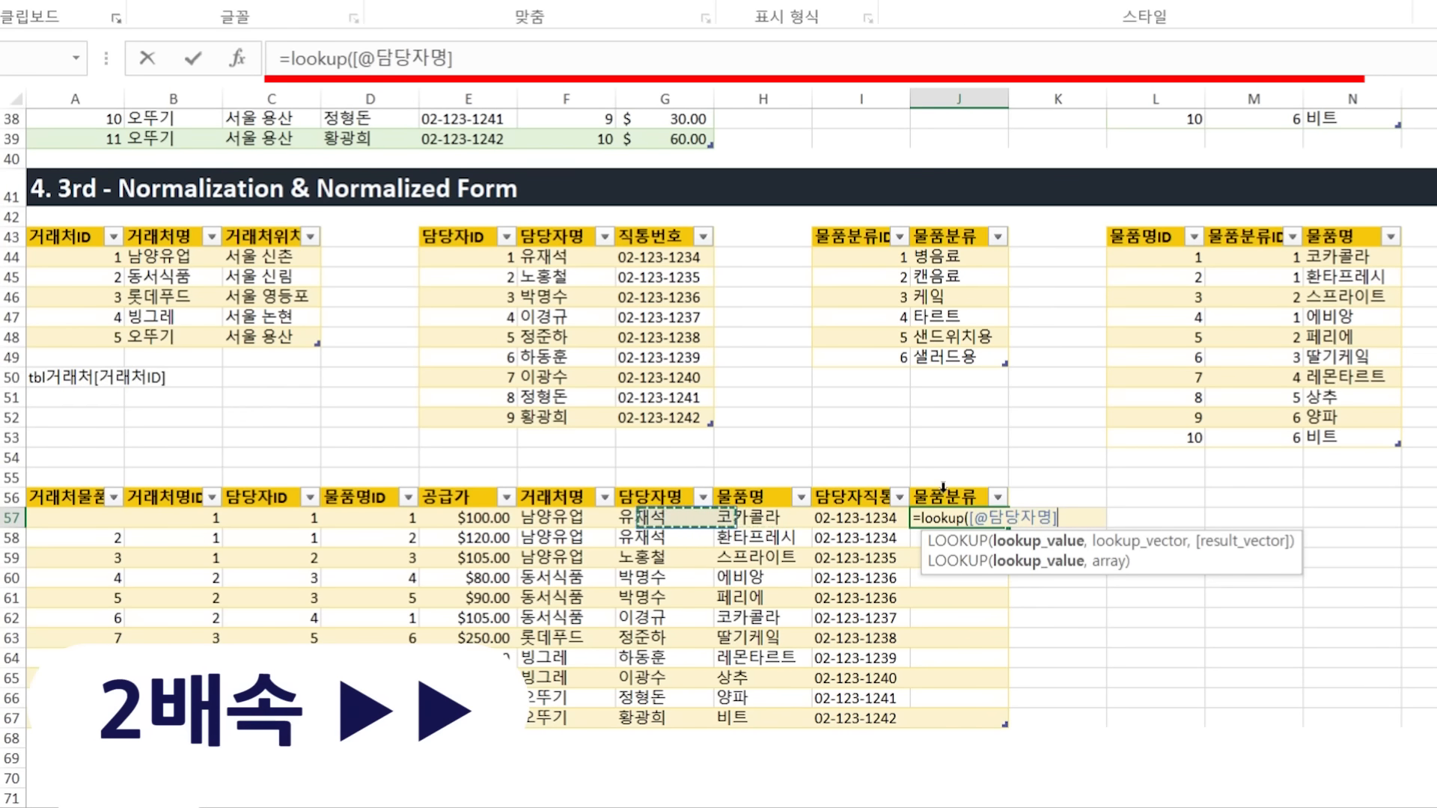
pyautogui.write(',tbl')
pyautogui.press('Tab')
pyautogui.write('[')
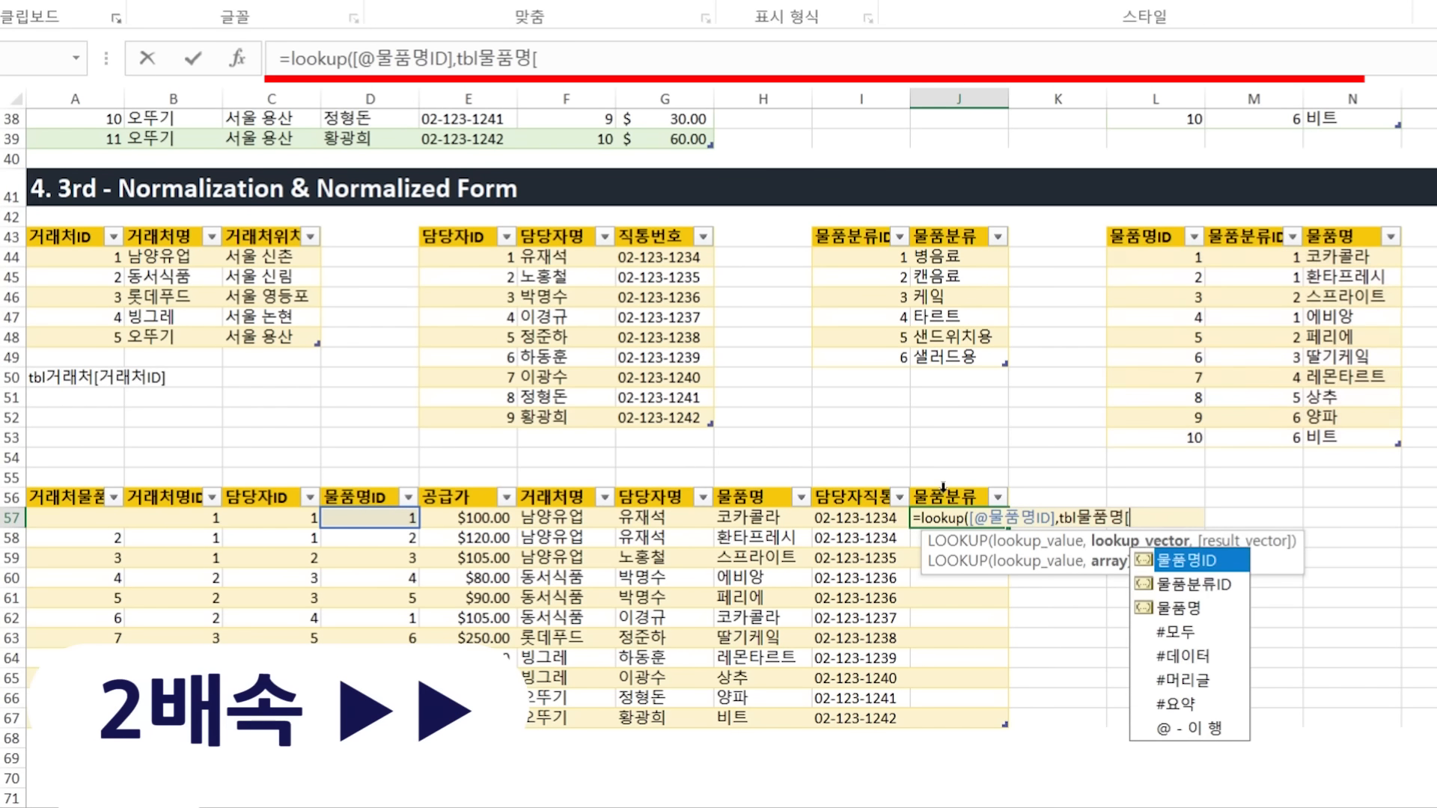
pyautogui.press('Tab')
# - Set the result vector of the 물품분류 formula to tbl물품명[물품분류ID] and complete the formula
pyautogui.write('],tbl')
pyautogui.press('Down')
pyautogui.press('Down')
pyautogui.press('Down')
pyautogui.press('Tab')
pyautogui.write('[')
pyautogui.press('Down')
pyautogui.press('Tab')
pyautogui.write(']')
pyautogui.press('Return')
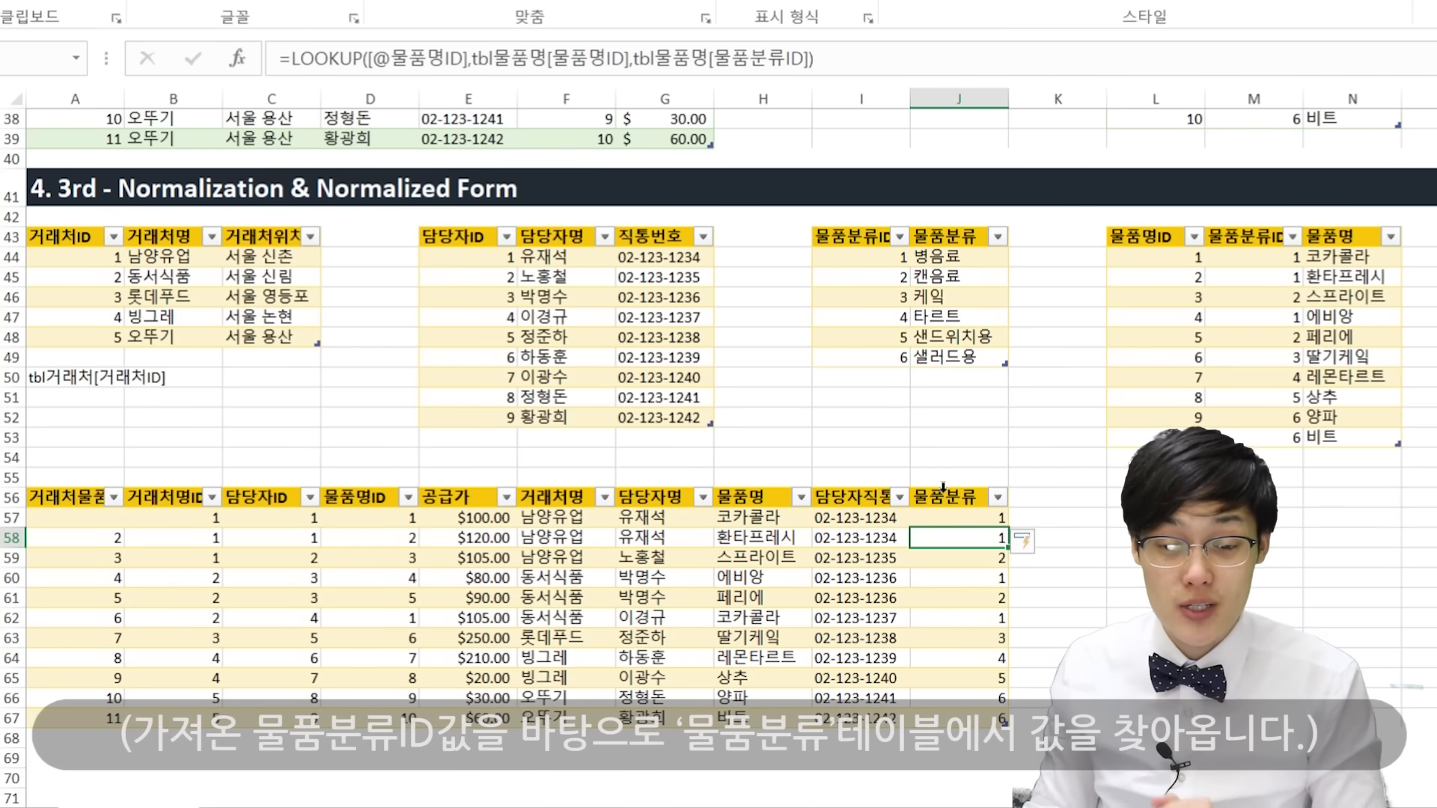
# - Nest the 물품분류 formula as the lookup value of an outer LOOKUP using tbl물품분류[물품분류ID] and tbl물품분류[물품분류]
pyautogui.press('Up')
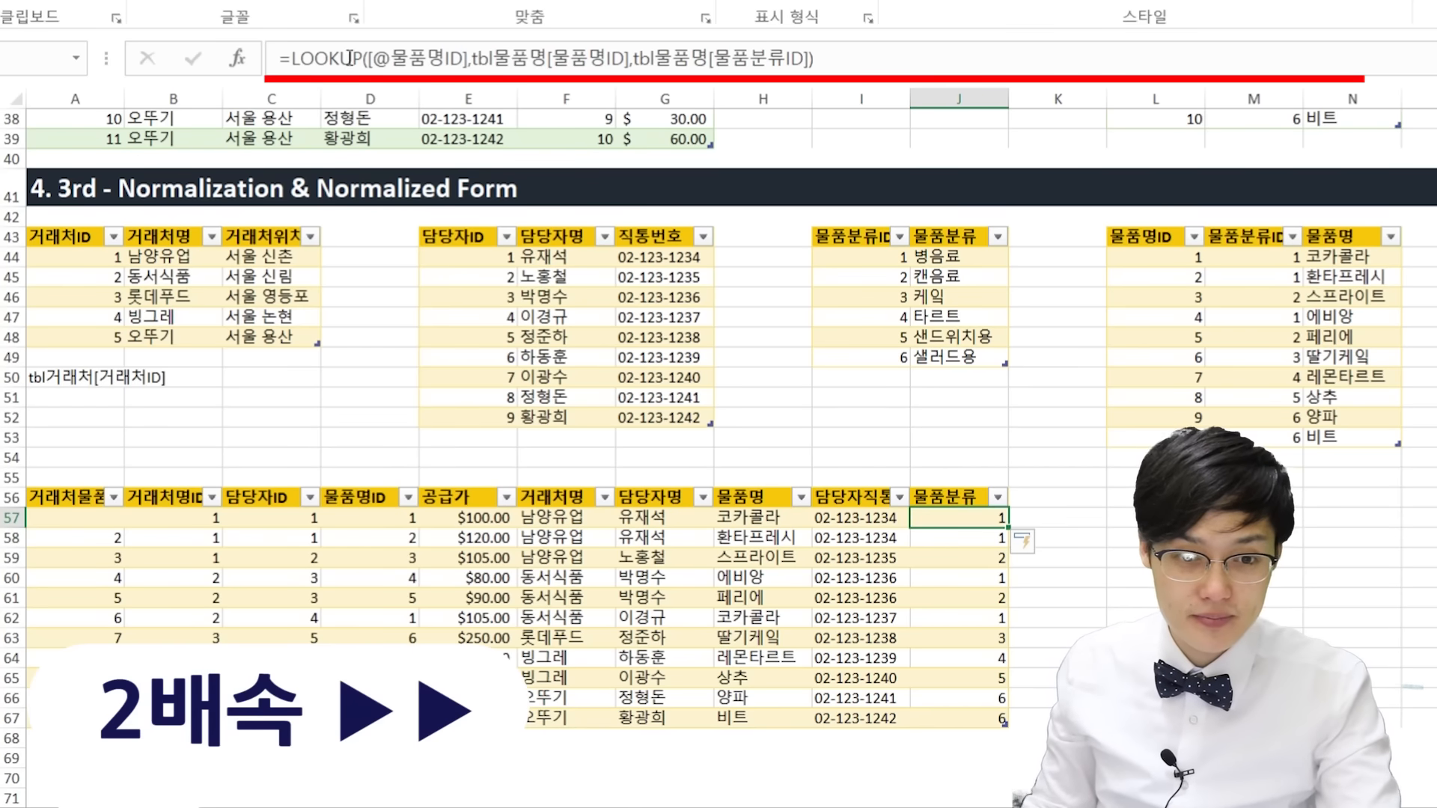
pyautogui.click(288, 58)
pyautogui.write('lookup(')
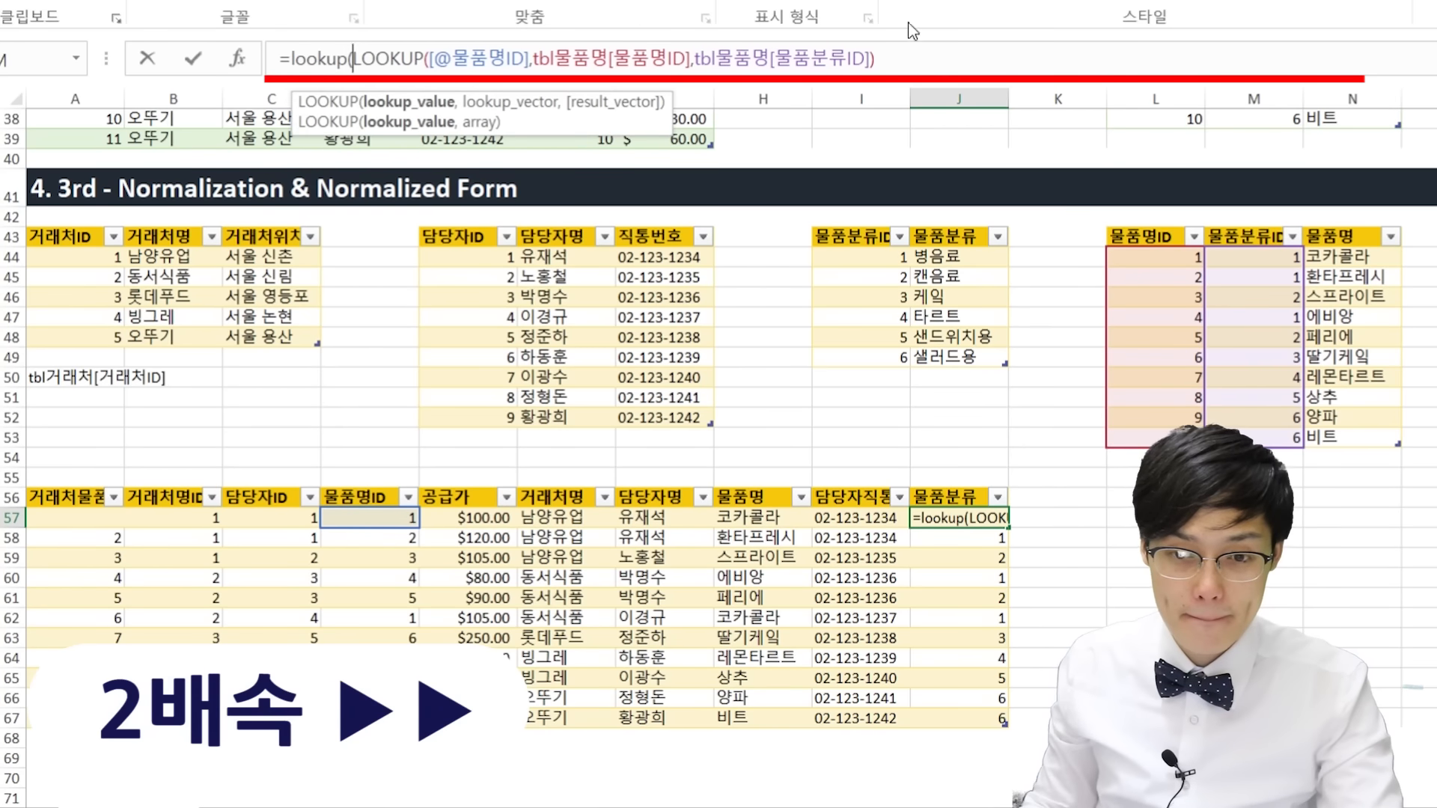
pyautogui.write(',tbl')
pyautogui.write('[물품분류ID')
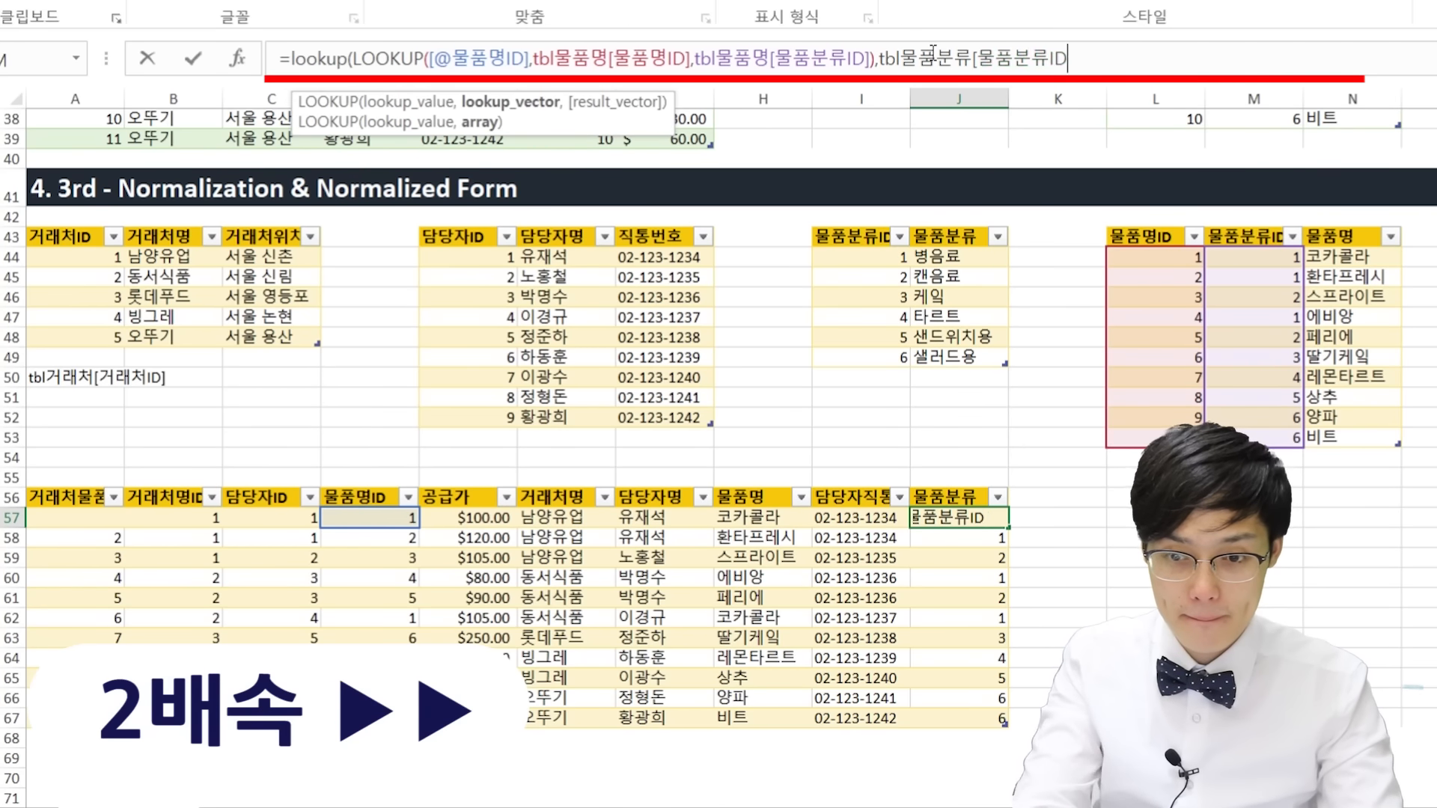
pyautogui.write('],tbl물품분류[물품분류])')
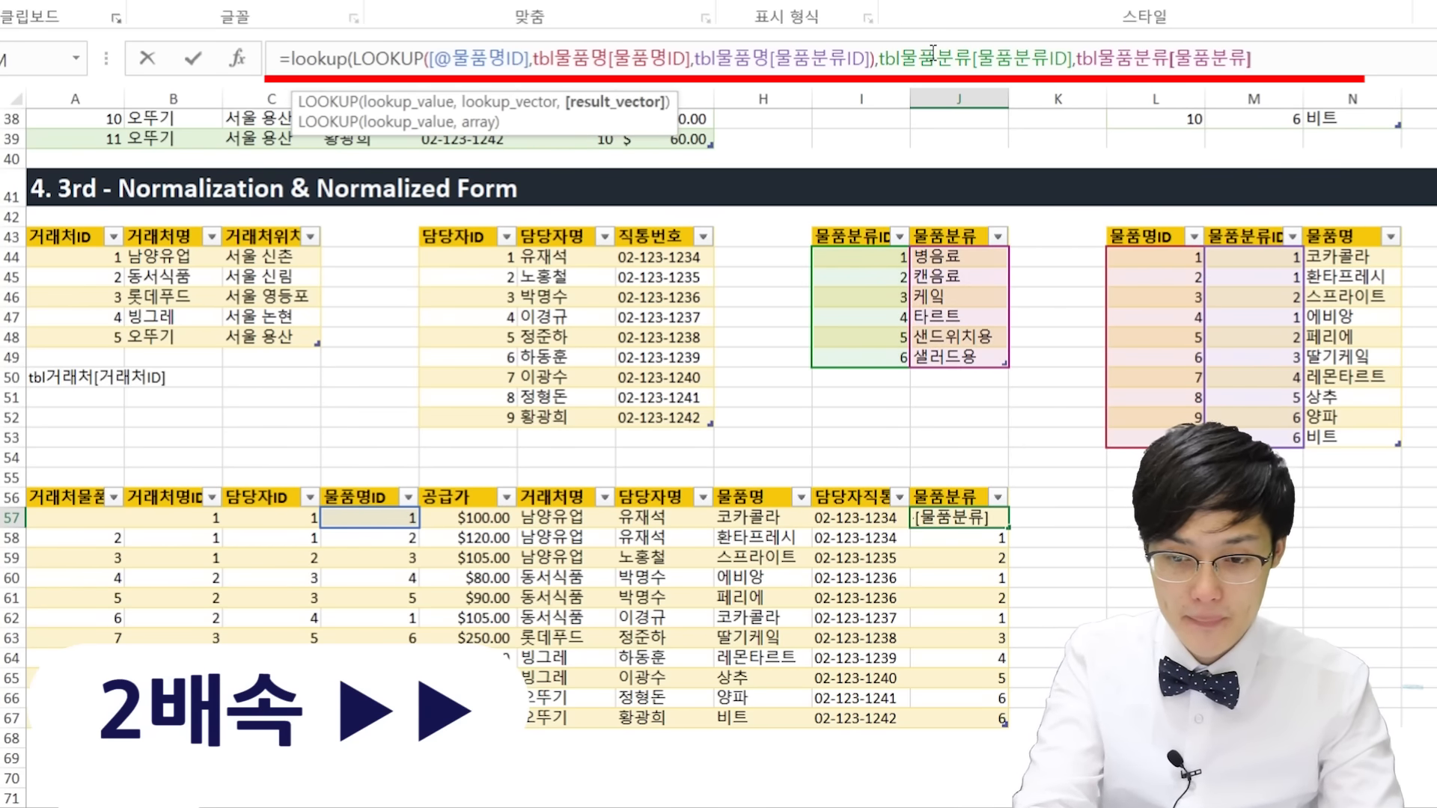
pyautogui.press('Return')
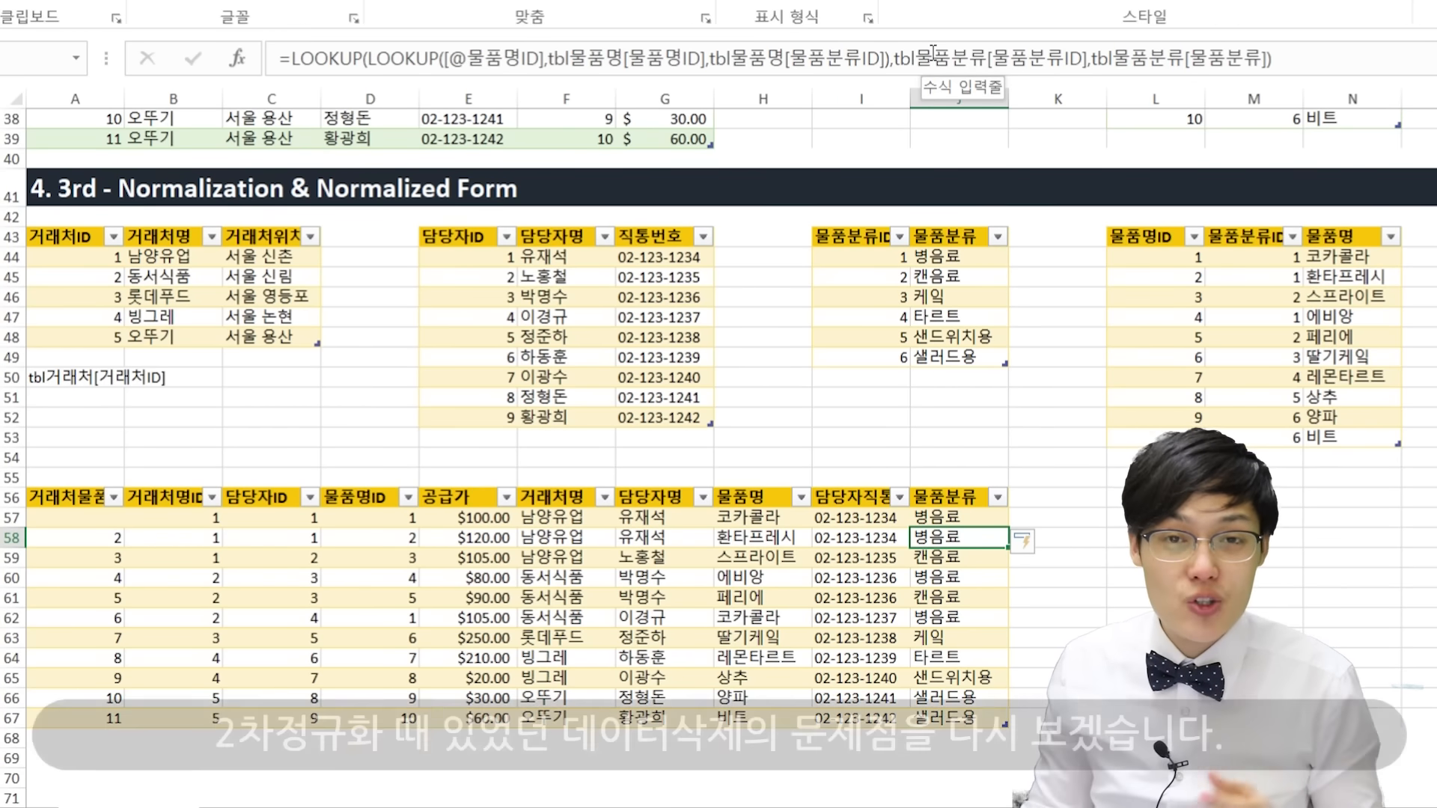
# - Clear the whole 롯데푸드 record in row 35 of the second-normalization table and inspect its emptied 거래처명 and 담당자 cells
pyautogui.scroll(2, 852, 322)
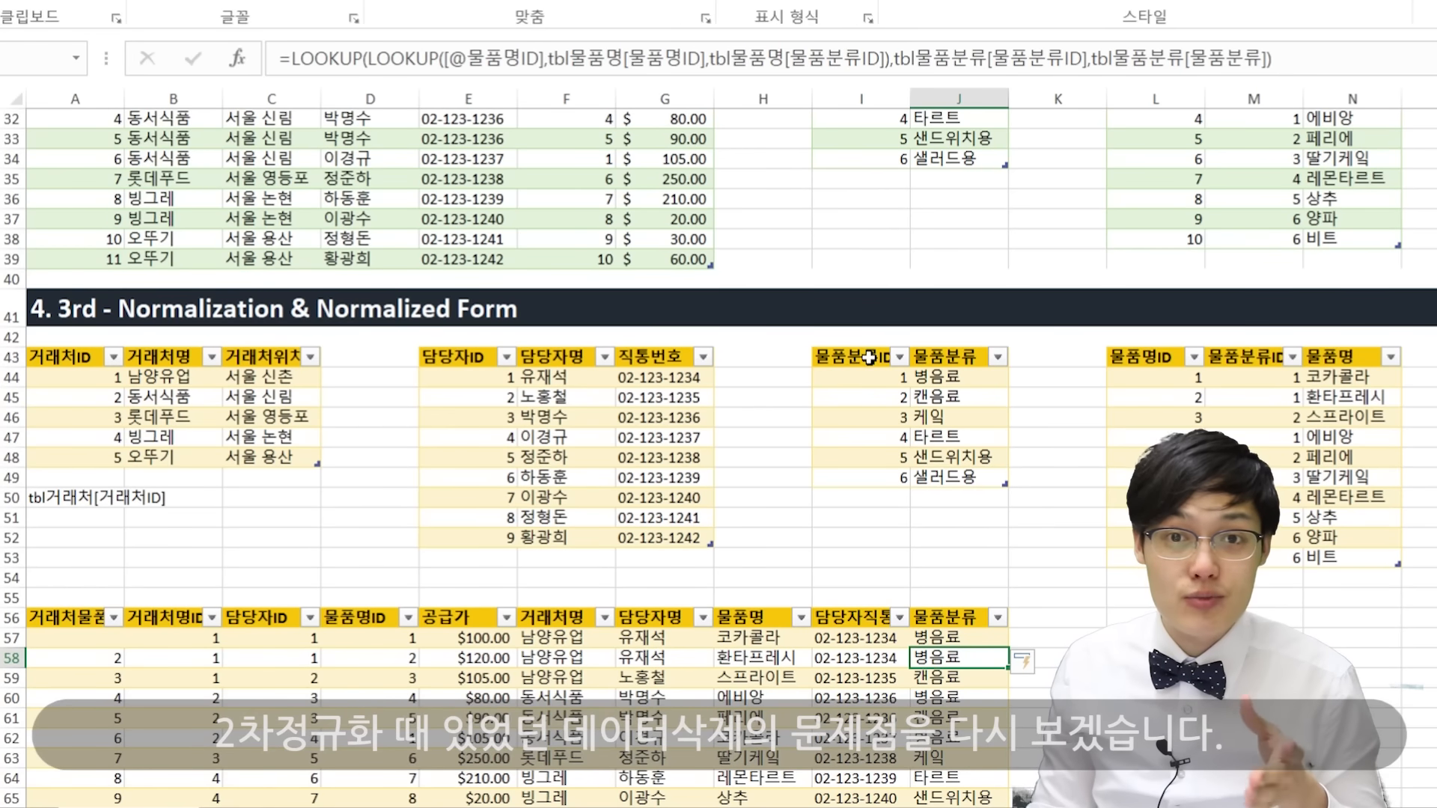
pyautogui.scroll(1, 715, 207)
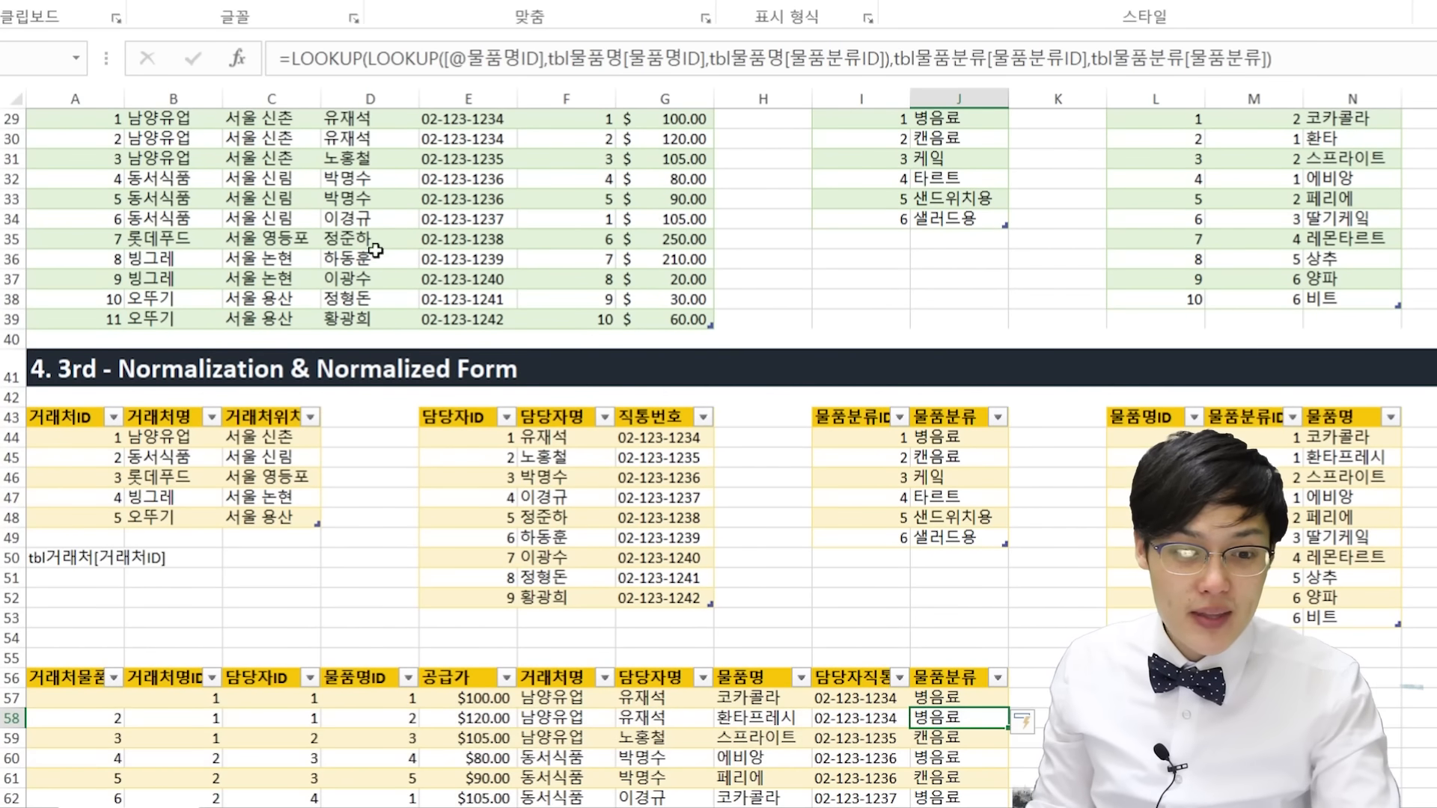
pyautogui.moveTo(101, 243); pyautogui.dragTo(648, 240)
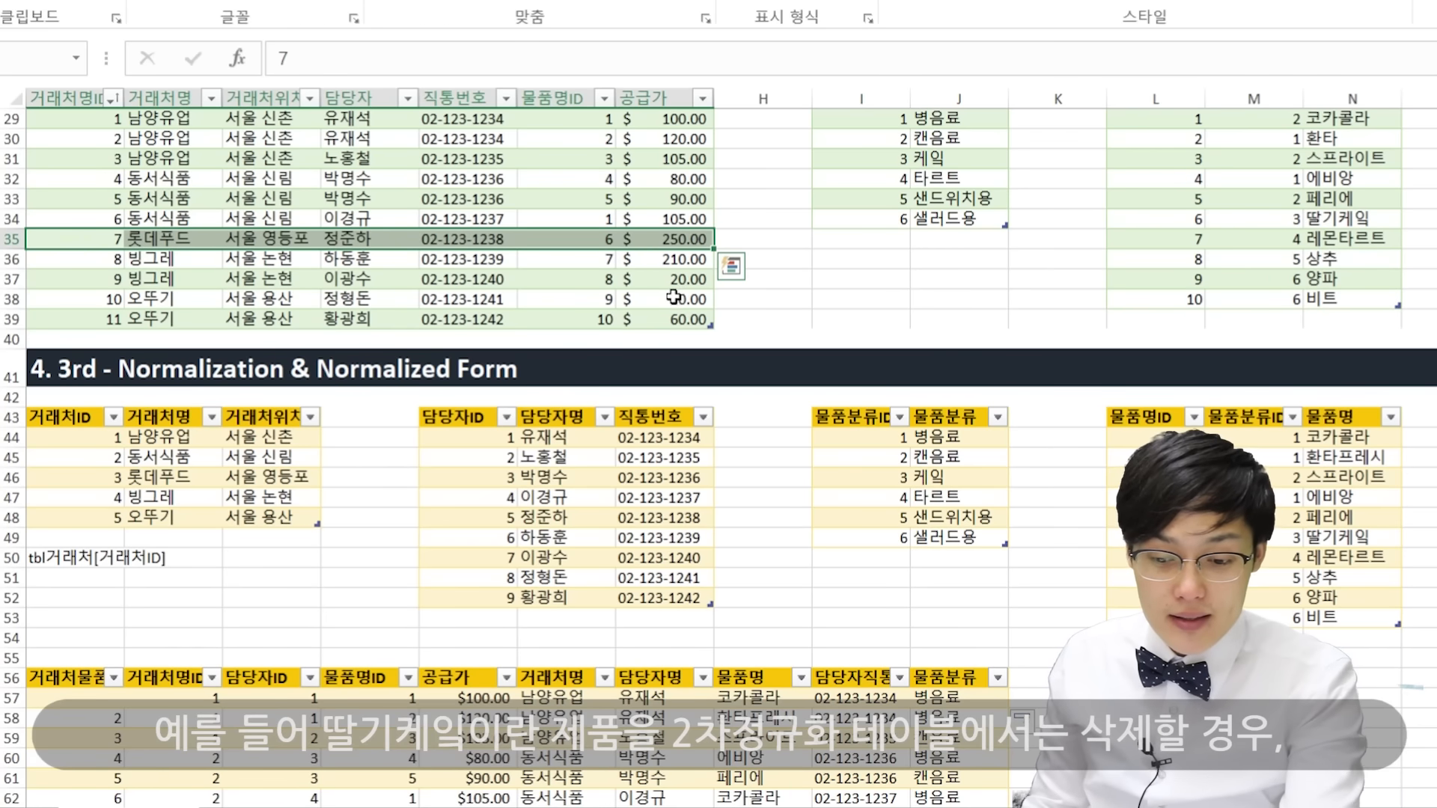
pyautogui.press('Delete')
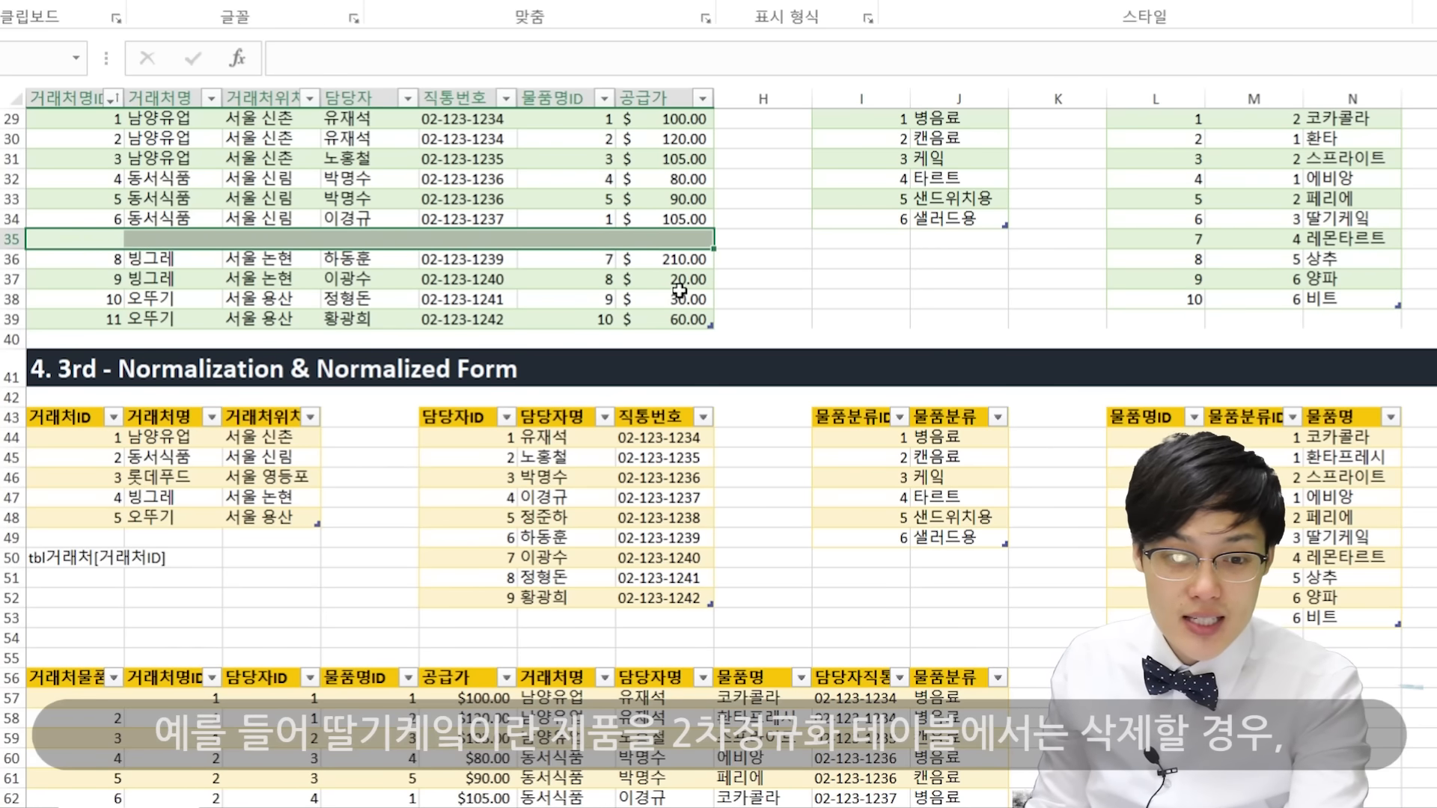
pyautogui.click(187, 237)
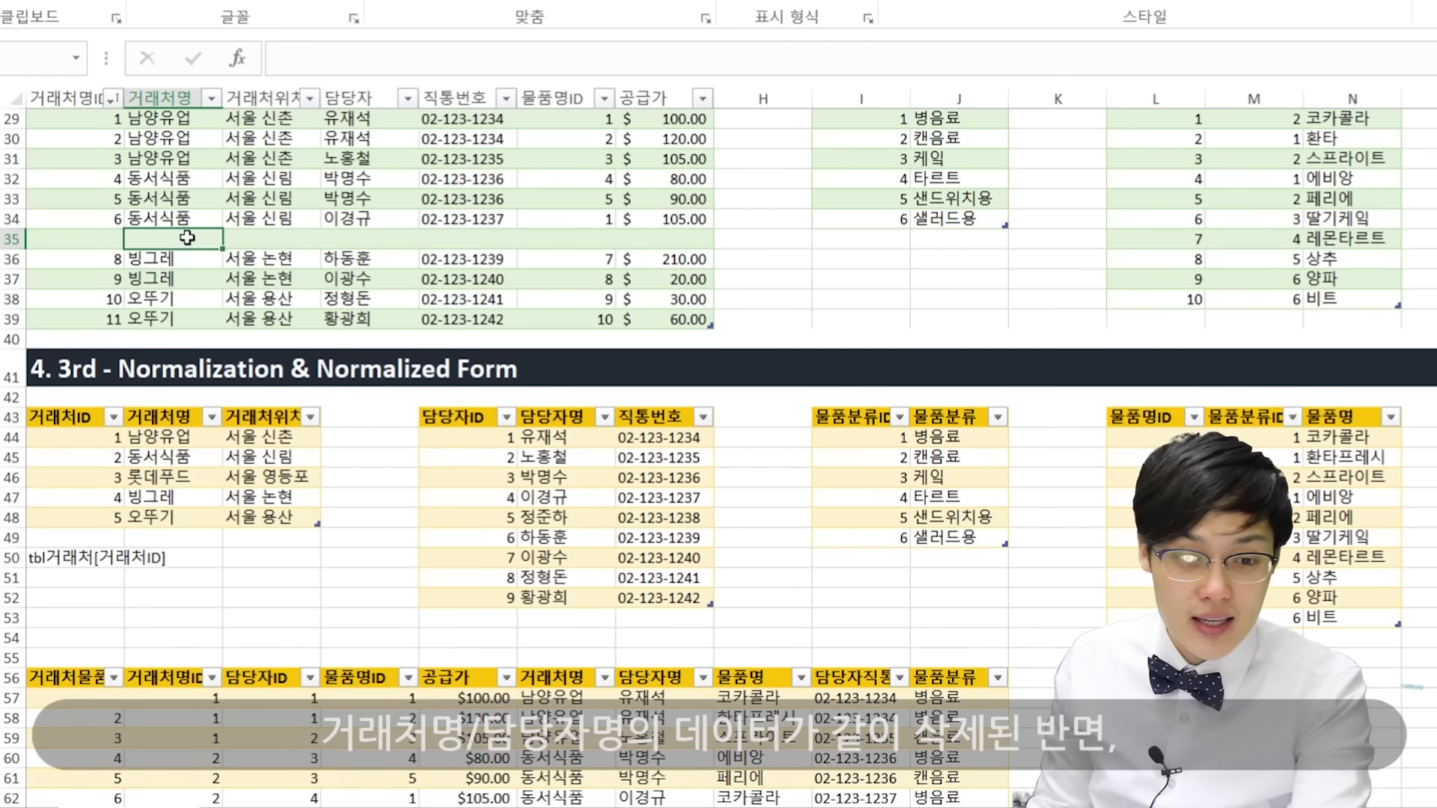
pyautogui.click(360, 235)
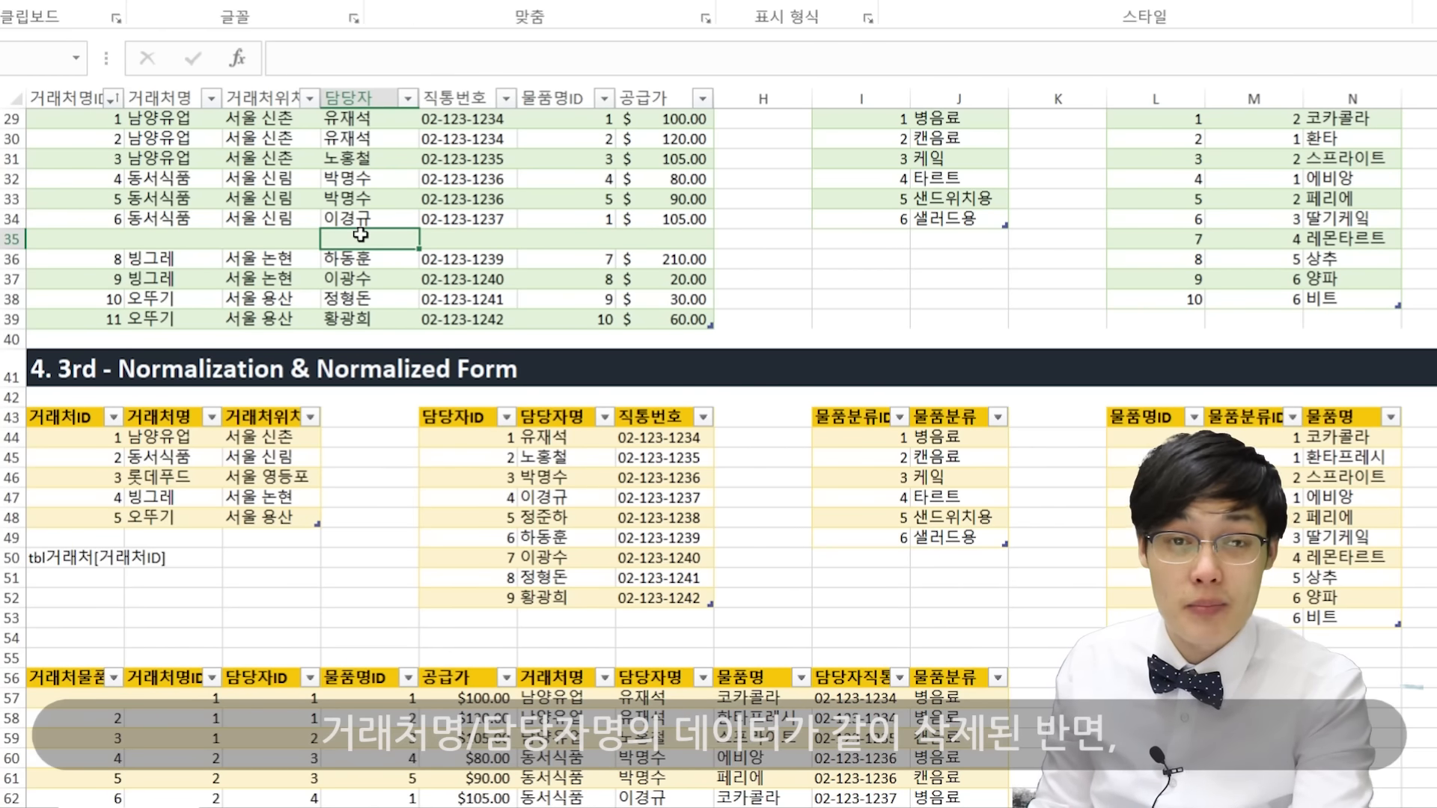
# - Clear the whole 딸기케잌 record in row 63 of the third-normalization delivery table
pyautogui.scroll(-3, 449, 337)
pyautogui.scroll(1, 678, 513)
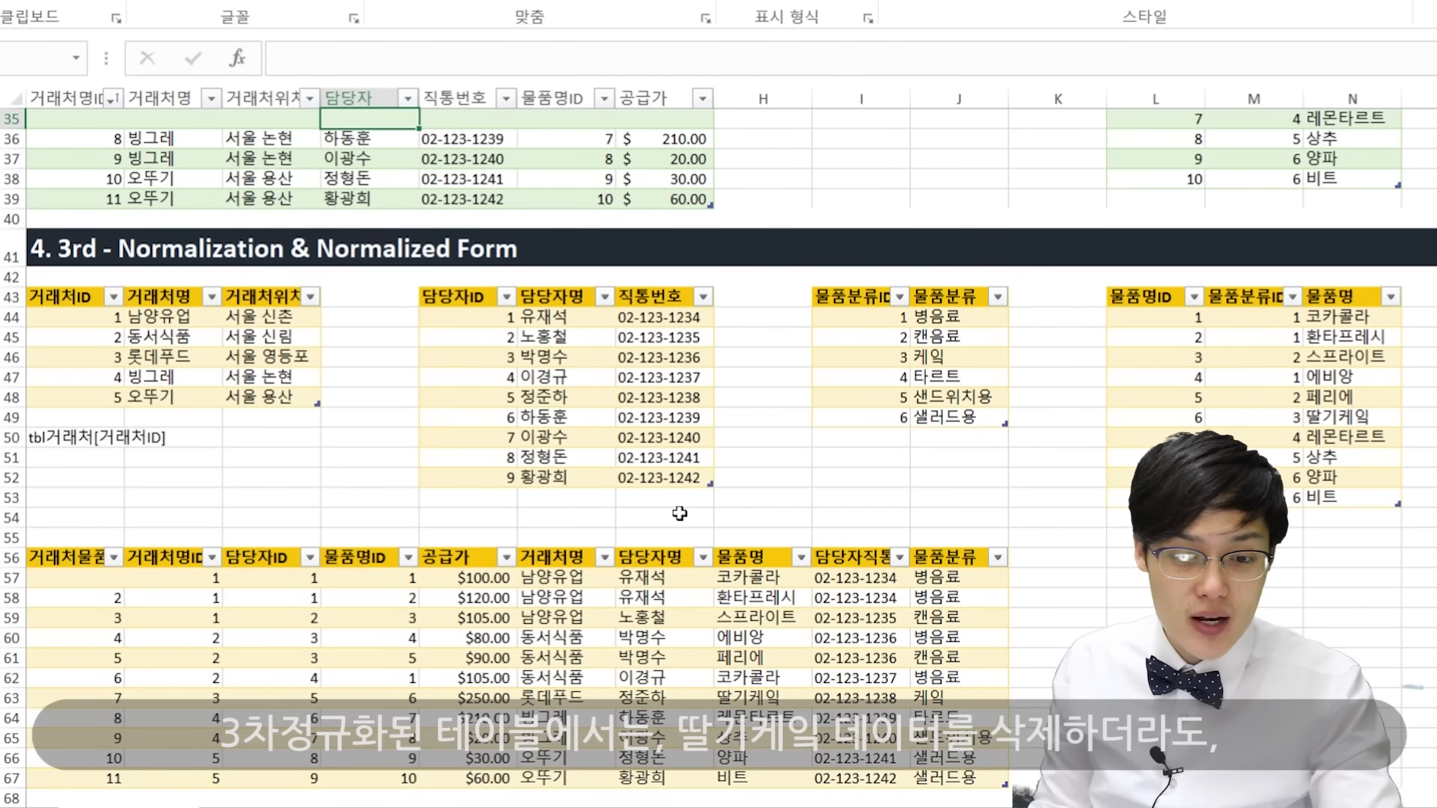
pyautogui.scroll(-1, 678, 514)
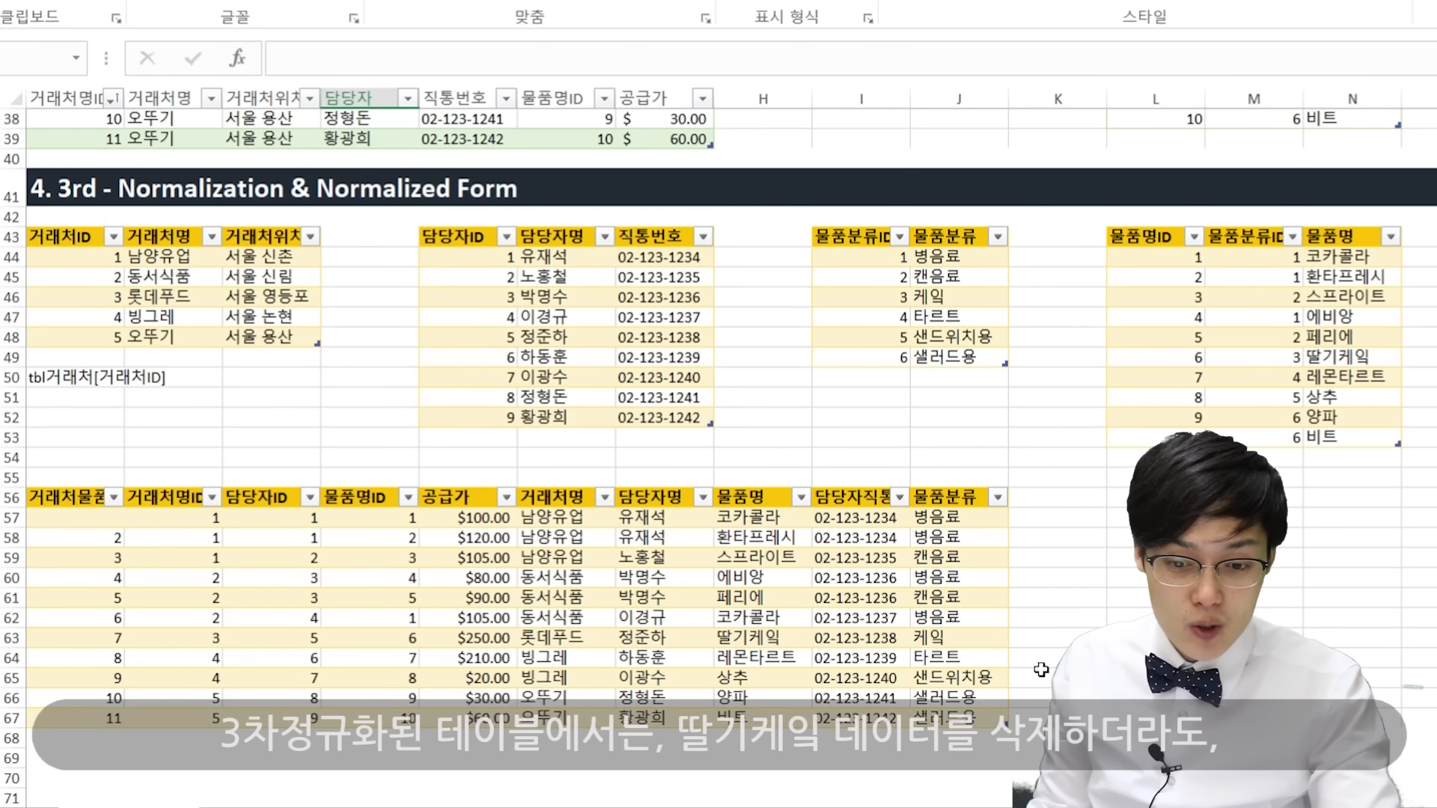
pyautogui.moveTo(975, 633); pyautogui.dragTo(66, 638)
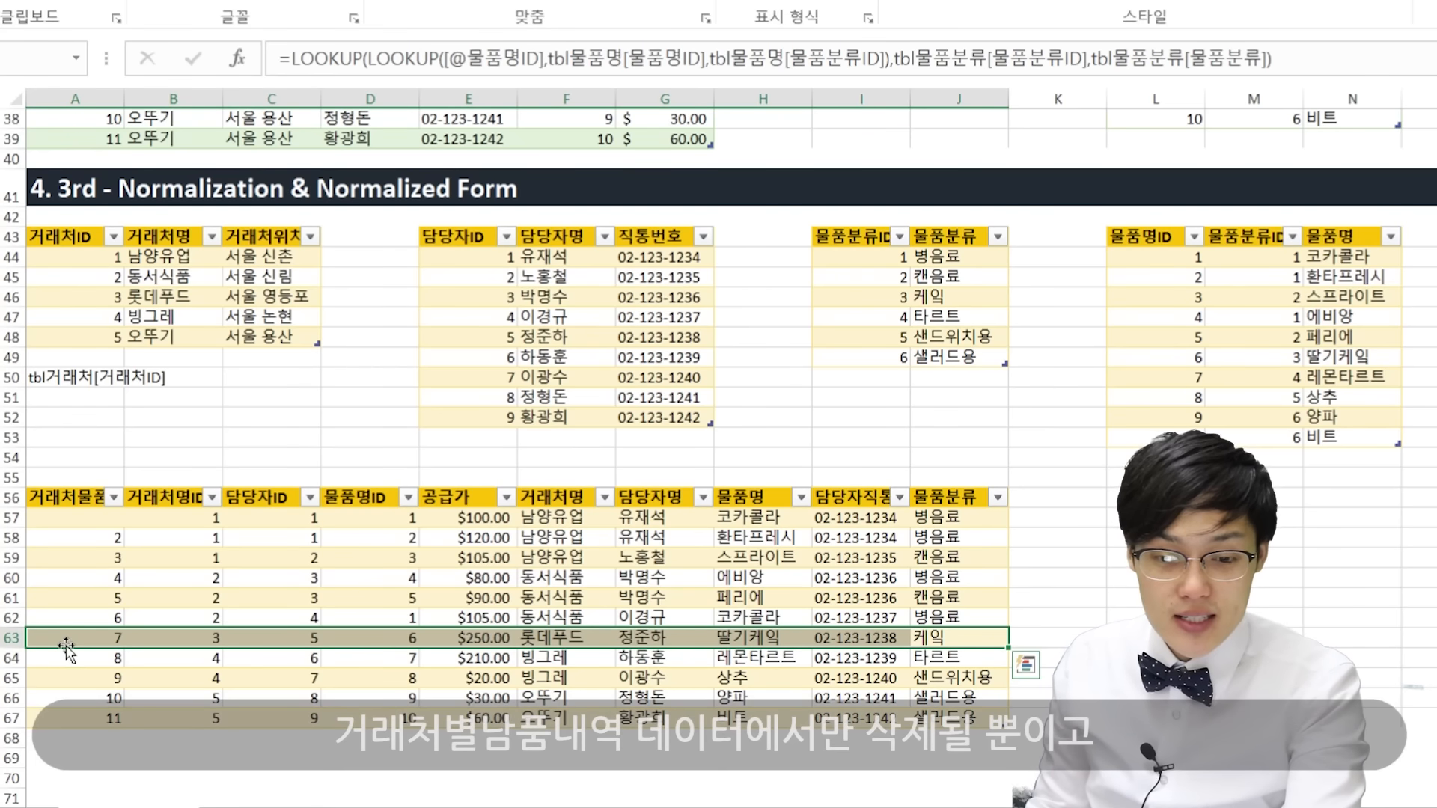
pyautogui.press('Delete')
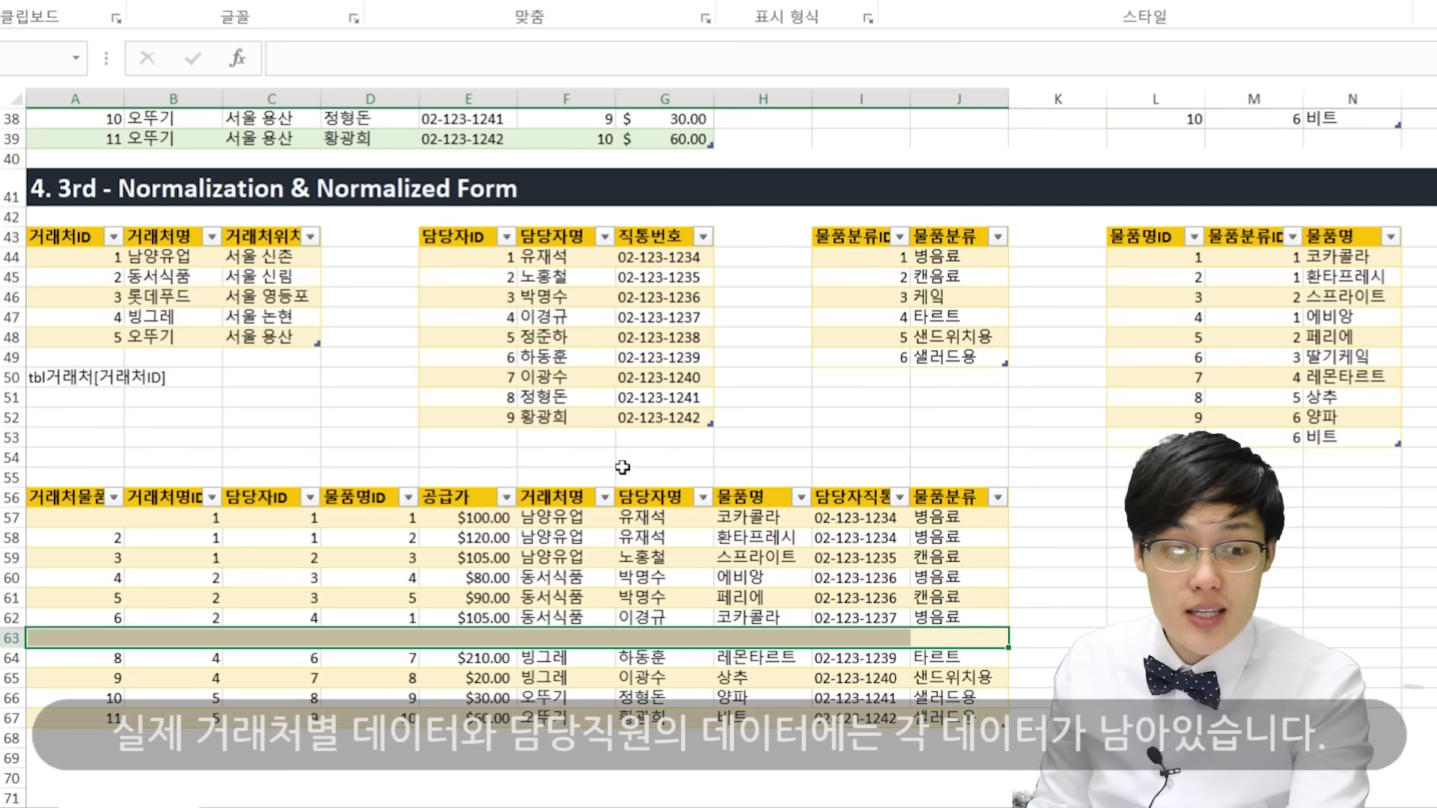
# - Highlight the third-normalization 거래처 and 담당자 tables to check their records, and undo the clearing of the delivery record
pyautogui.moveTo(263, 239); pyautogui.dragTo(110, 336)
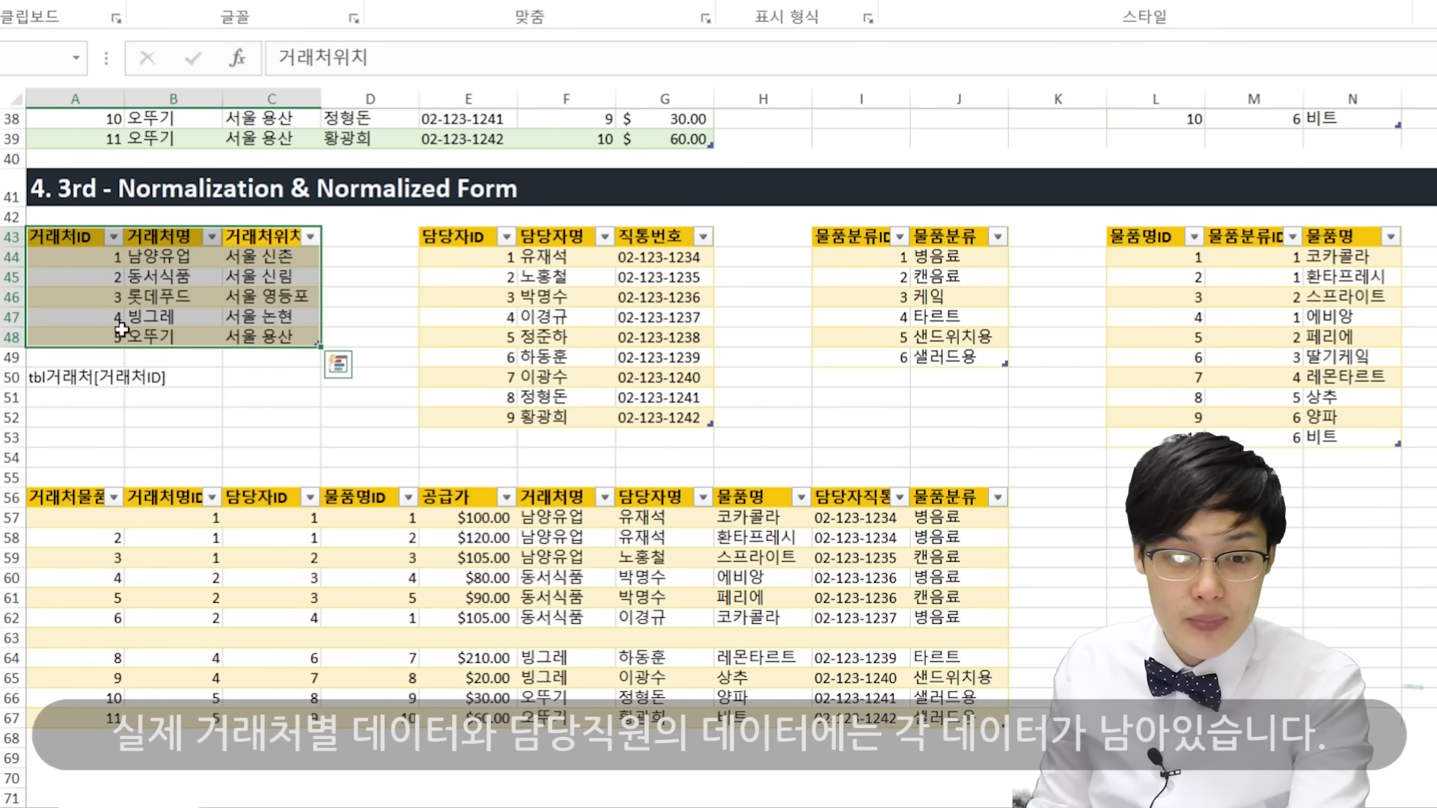
pyautogui.click(467, 236)
pyautogui.moveTo(468, 235); pyautogui.dragTo(699, 408)
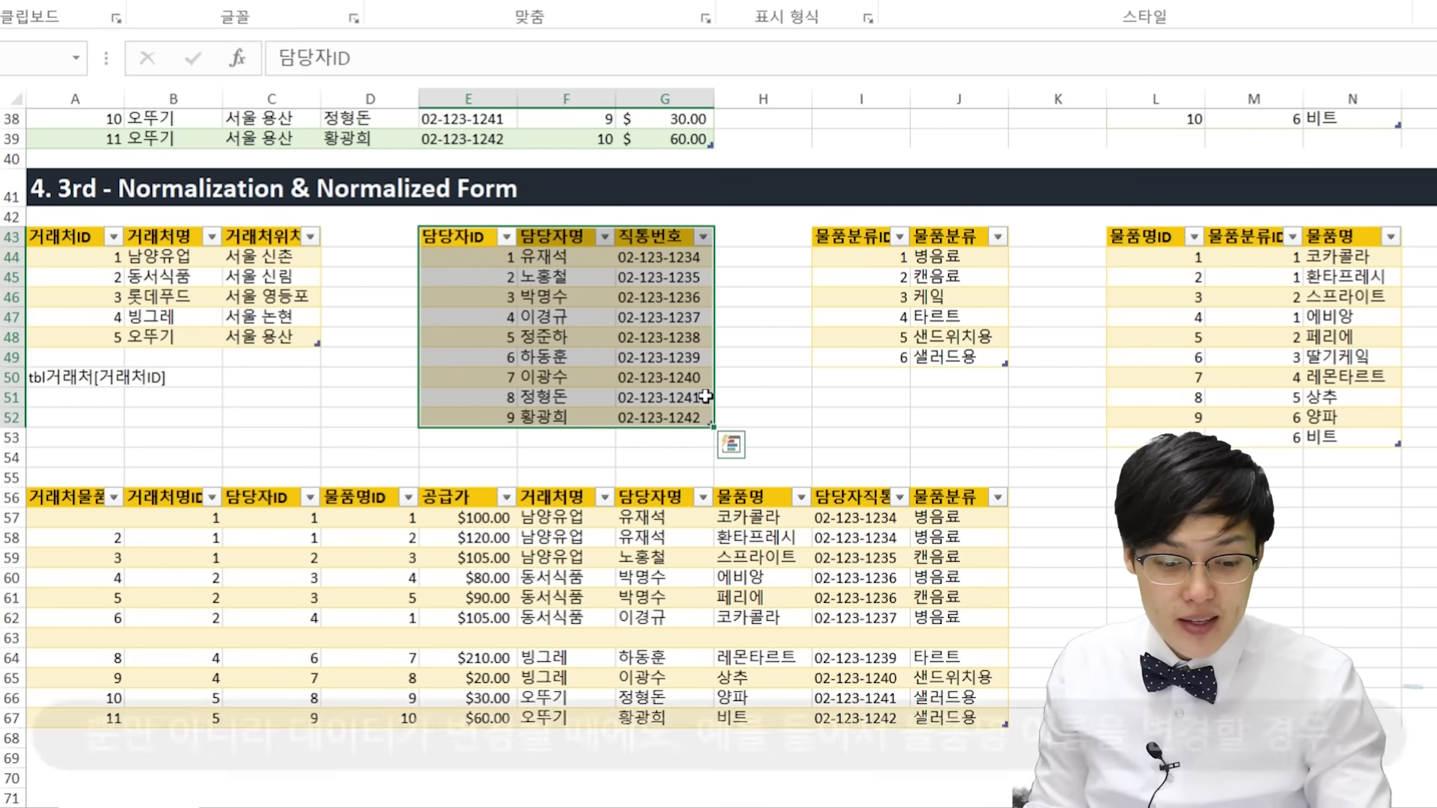
pyautogui.hotkey('ctrl', 'z')
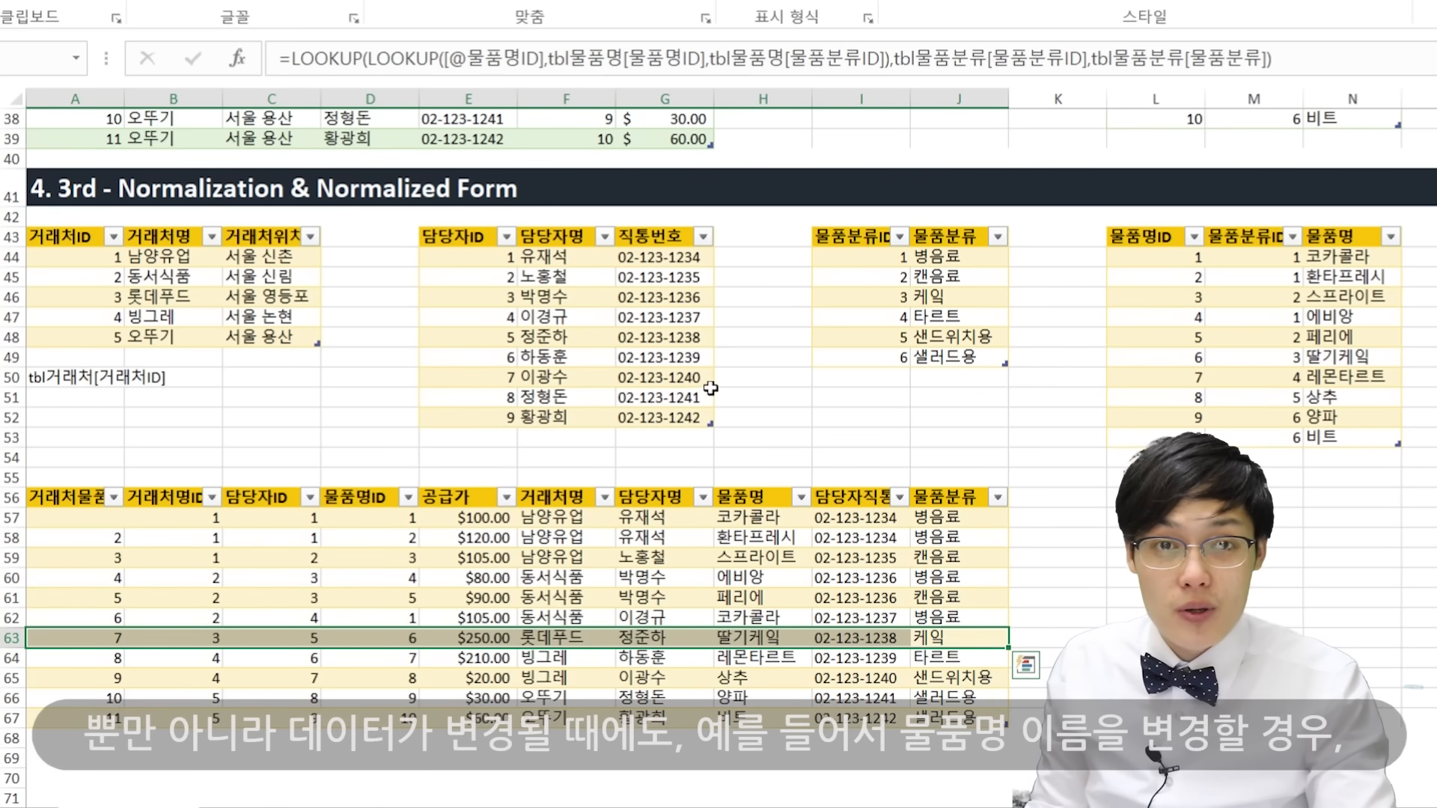
# - Rename 코카콜라 to 코카콜라맛있다 in the third-normalization 물품명 table and widen column H to fit the longer name
pyautogui.click(1347, 280)
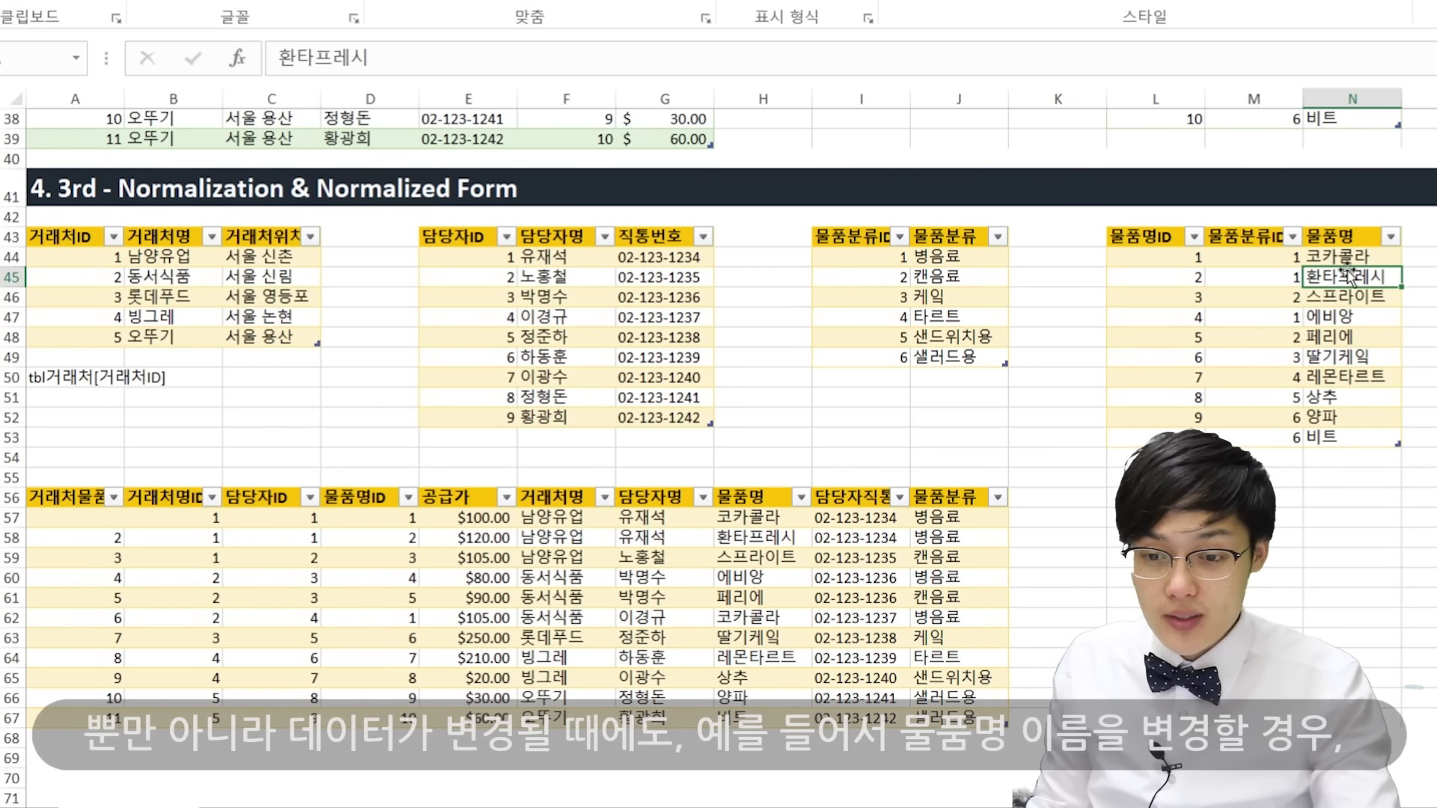
pyautogui.click(1360, 258)
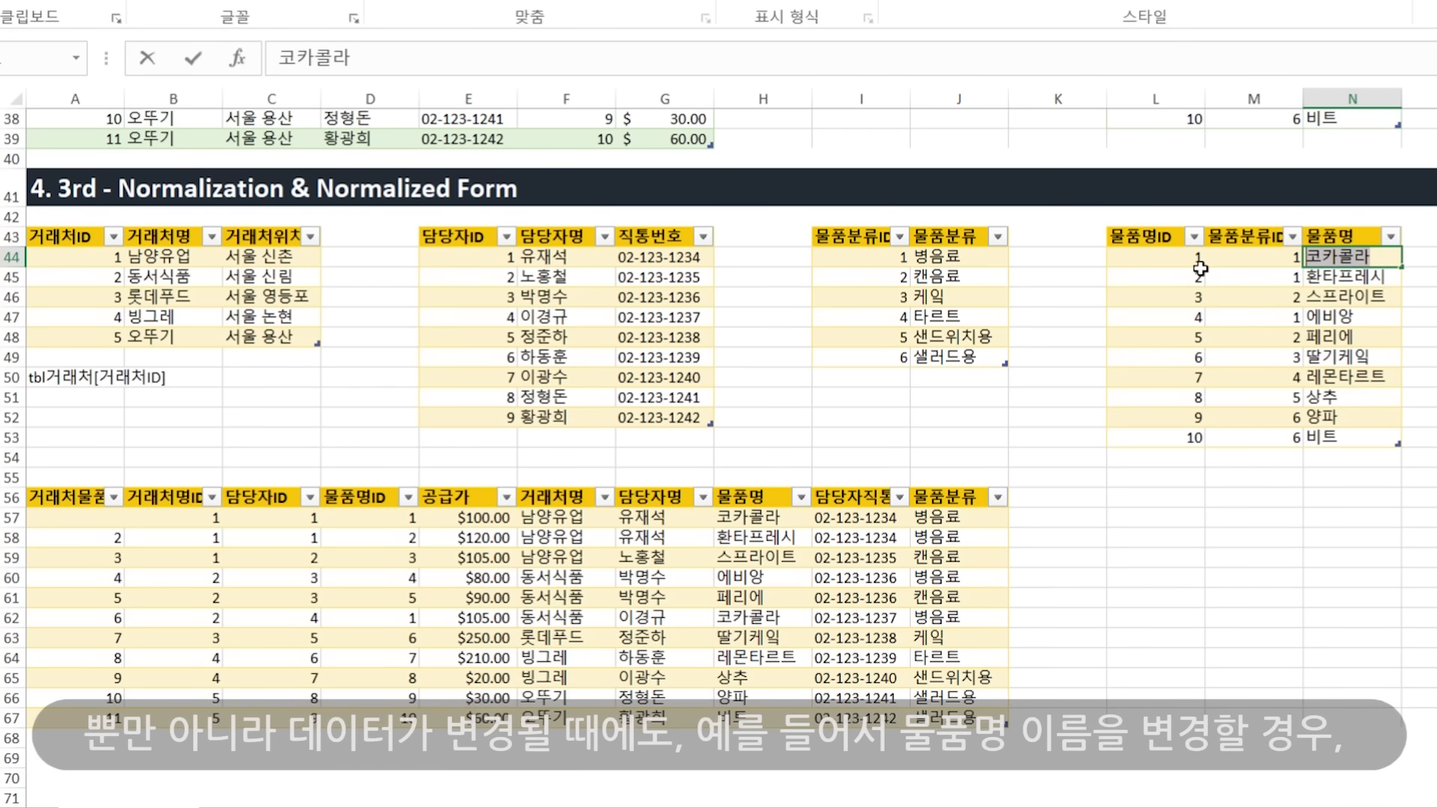
pyautogui.write('코카콜라맛')
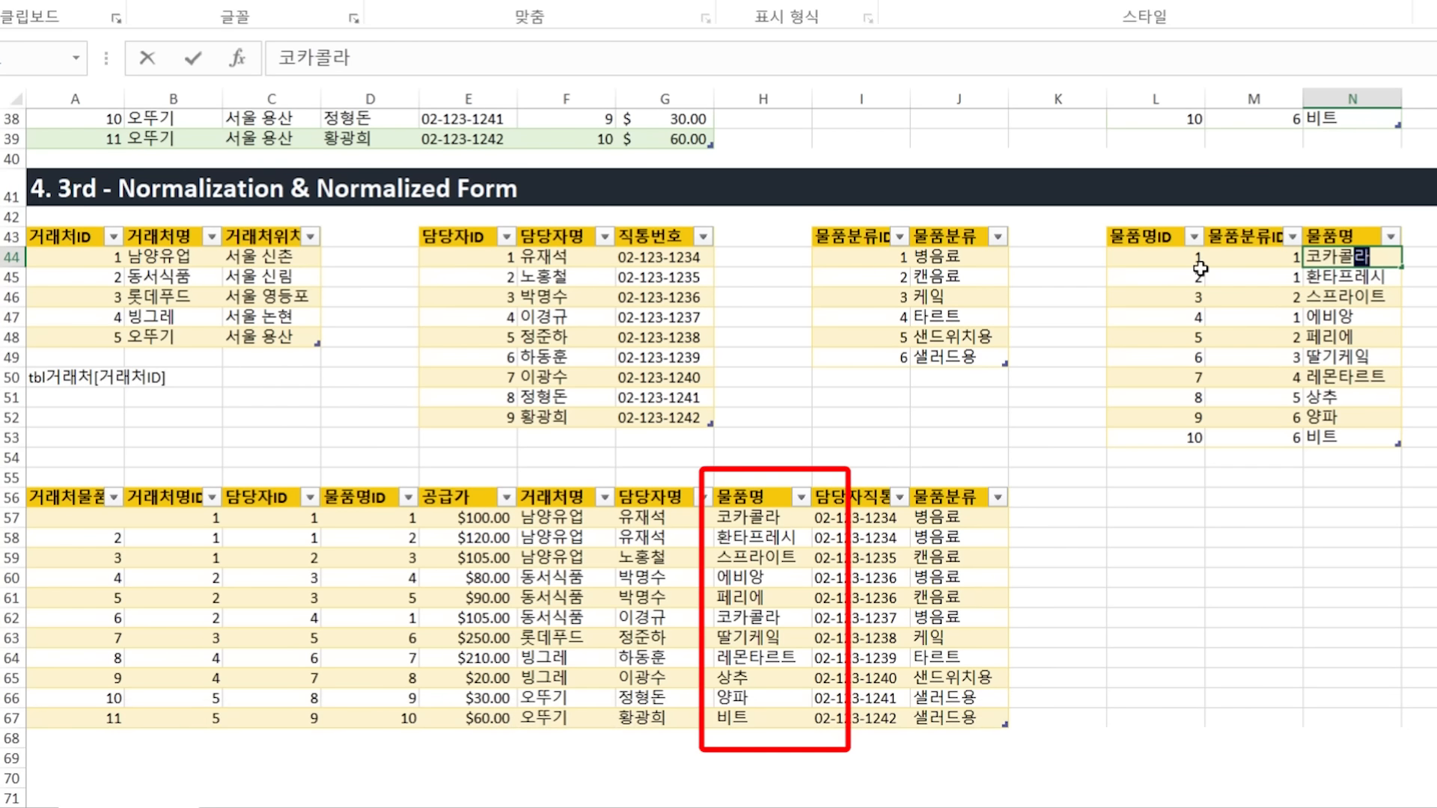
pyautogui.write('있다')
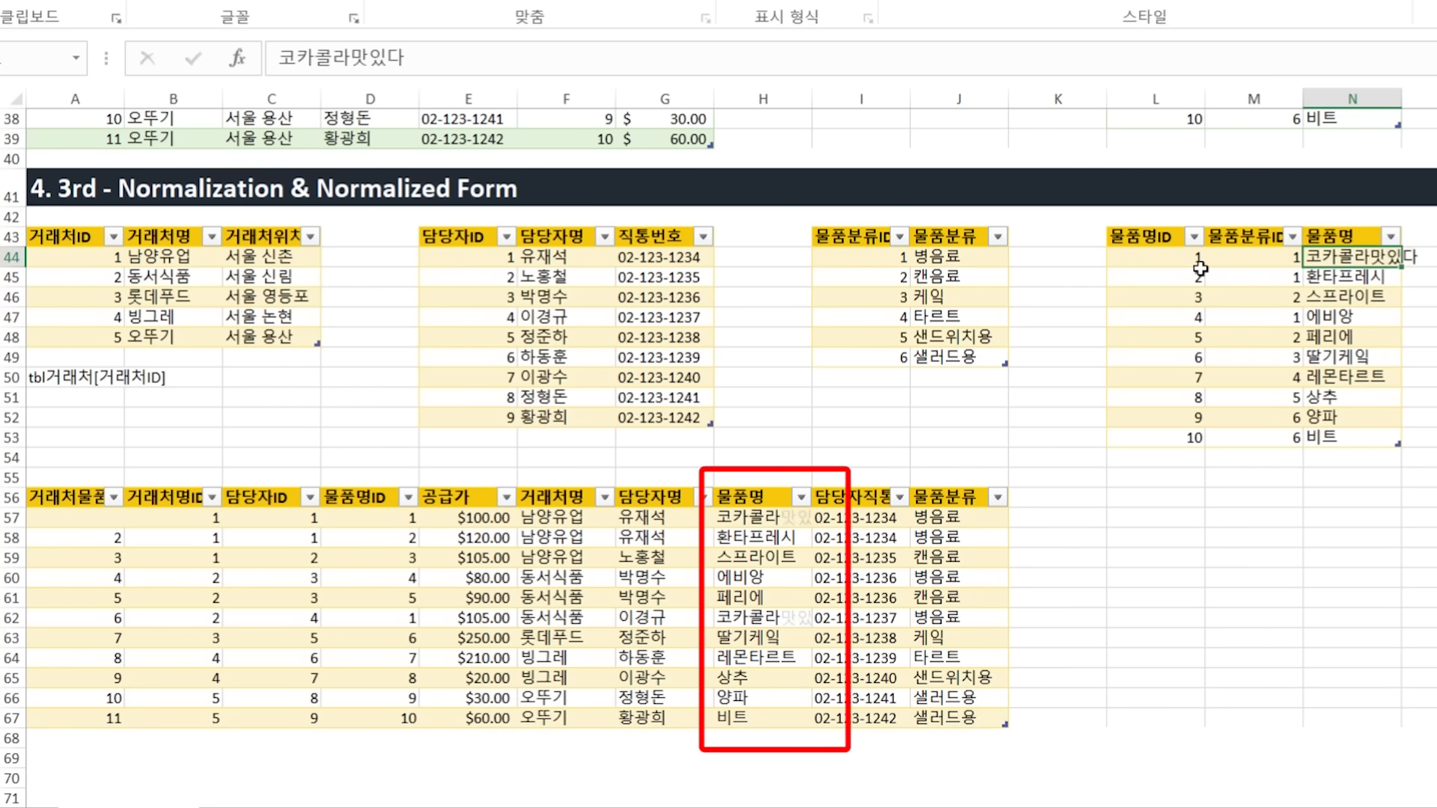
pyautogui.press('Return')
pyautogui.moveTo(812, 98); pyautogui.dragTo(845, 98)
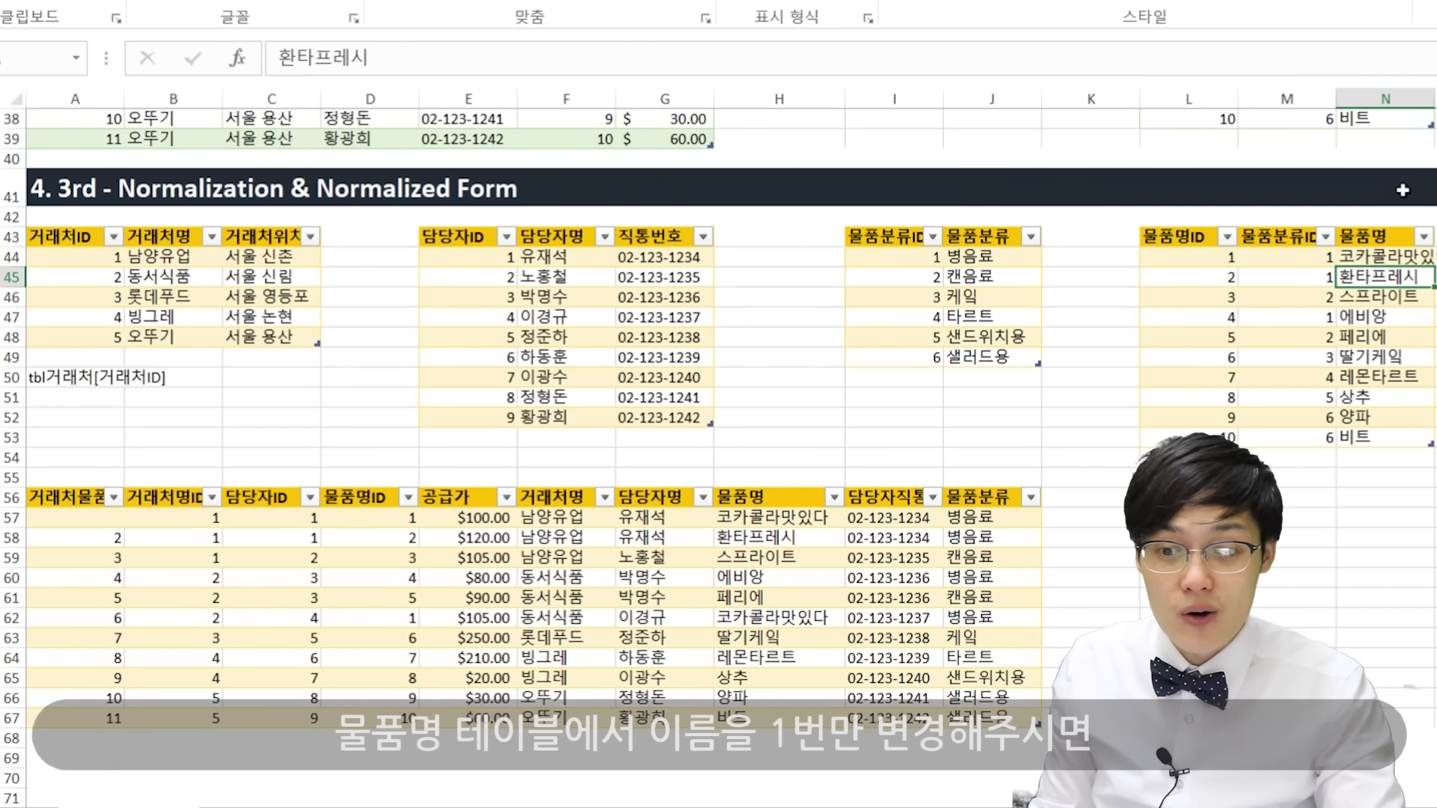
# - Compare the renamed product in the 물품명 table with the matching cells in the delivery table's 물품명 column
pyautogui.click(1384, 258)
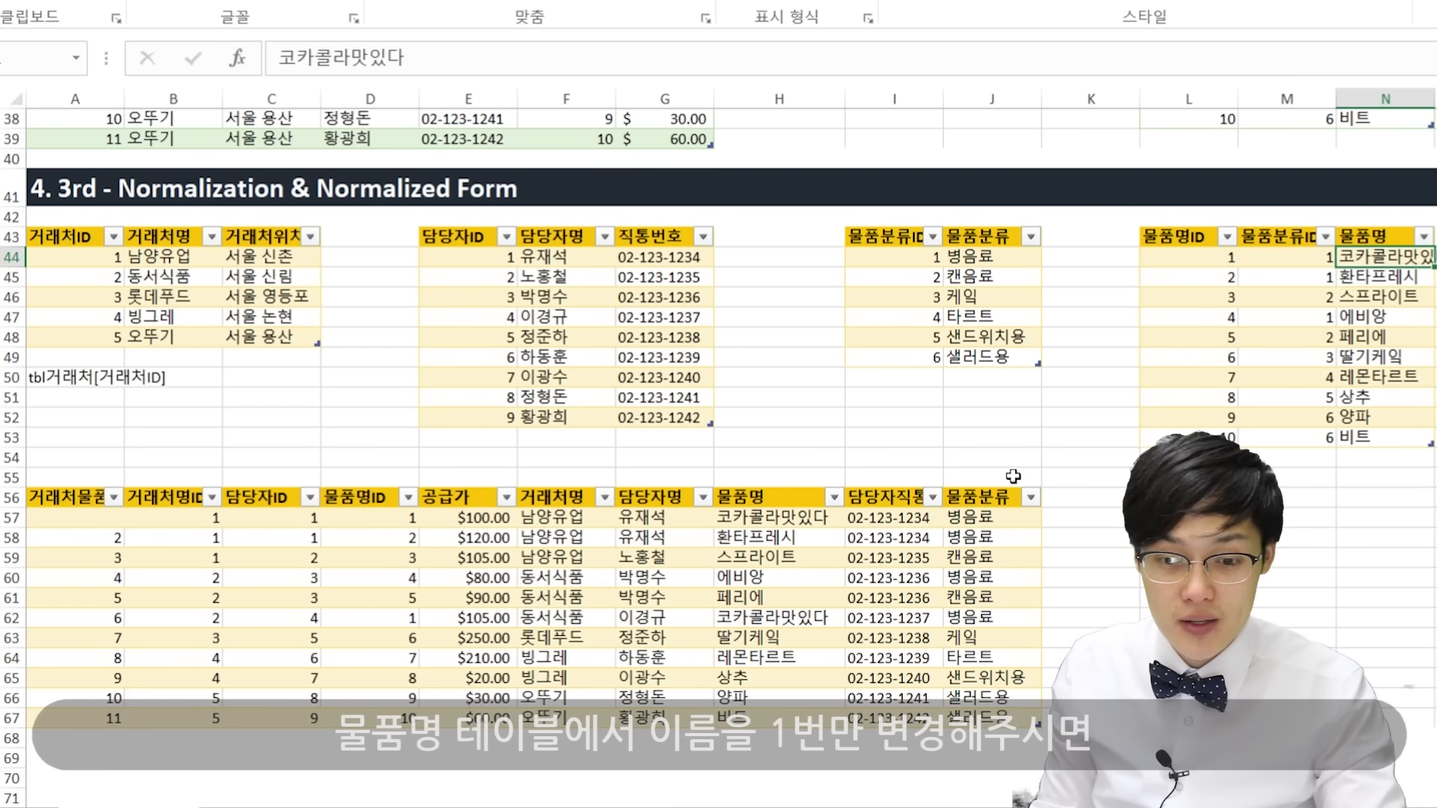
pyautogui.click(802, 518)
pyautogui.press('Down')
pyautogui.press('Down')
pyautogui.press('Down')
pyautogui.press('Down')
pyautogui.press('Up')
pyautogui.click(803, 518)
pyautogui.click(812, 618)
pyautogui.click(810, 536)
pyautogui.click(807, 516)
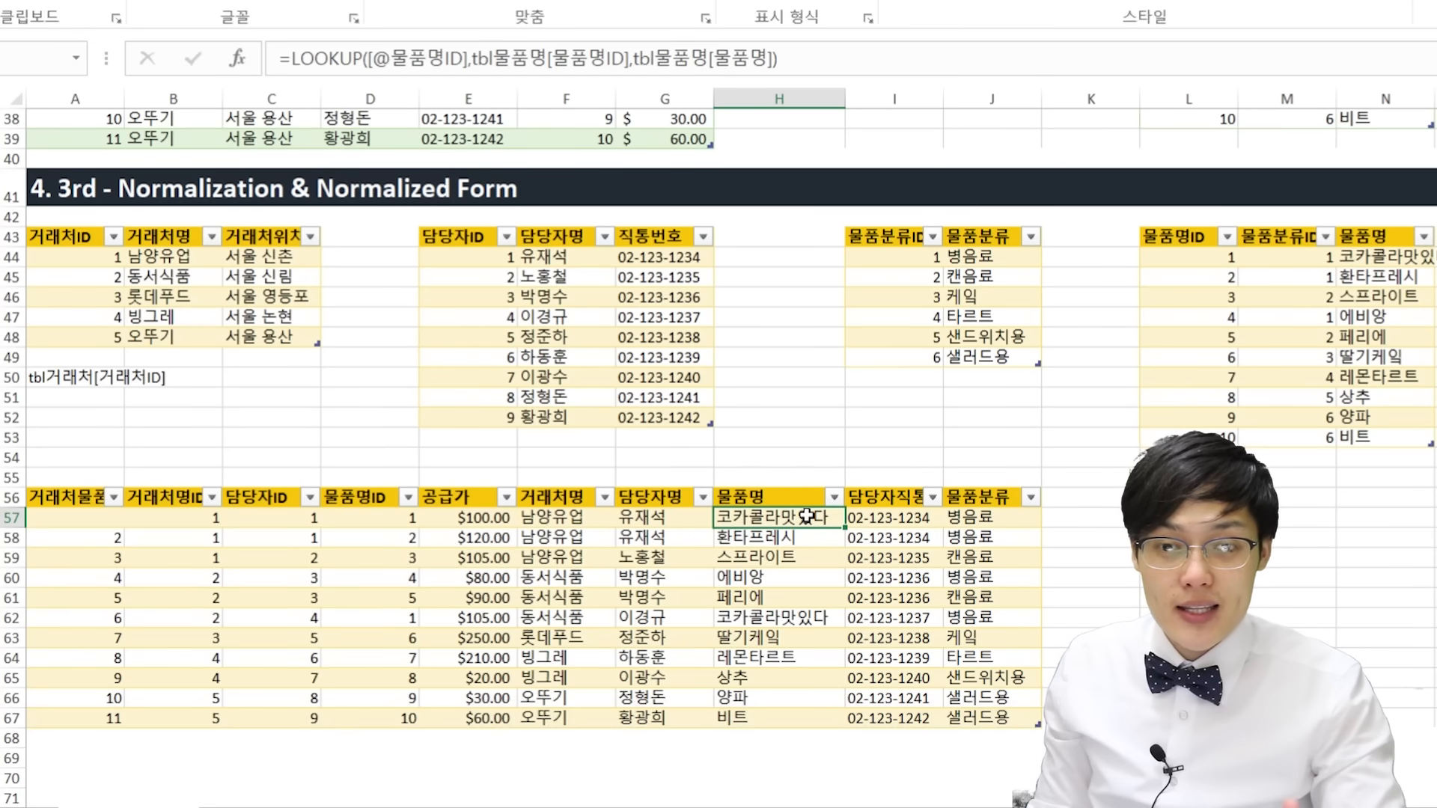
# - Rename the category 병음료 to 통음료 in the 물품분류 table and check the delivery table's 물품분류 column
pyautogui.doubleClick(981, 258)
pyautogui.moveTo(1001, 258); pyautogui.dragTo(911, 256)
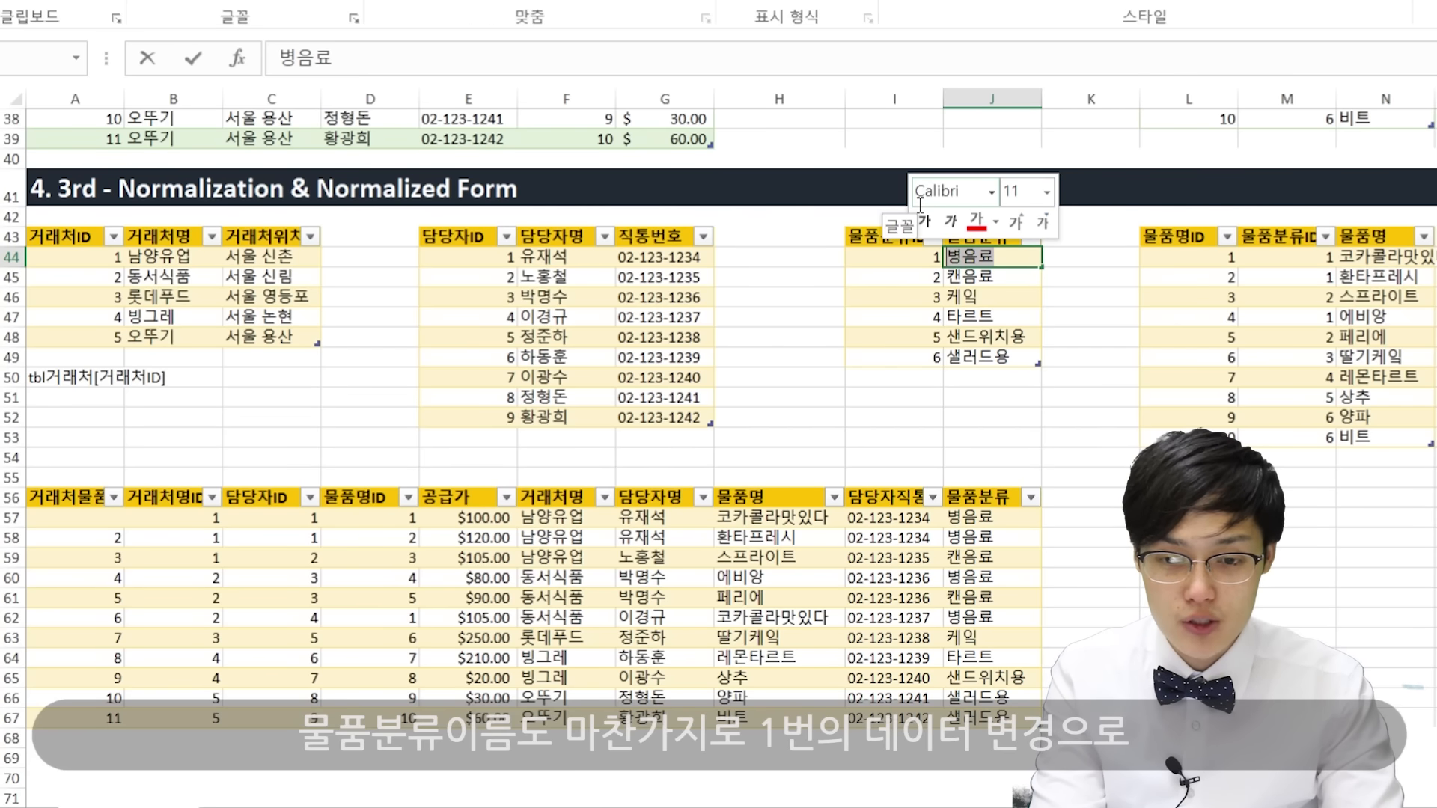
pyautogui.write('통음료')
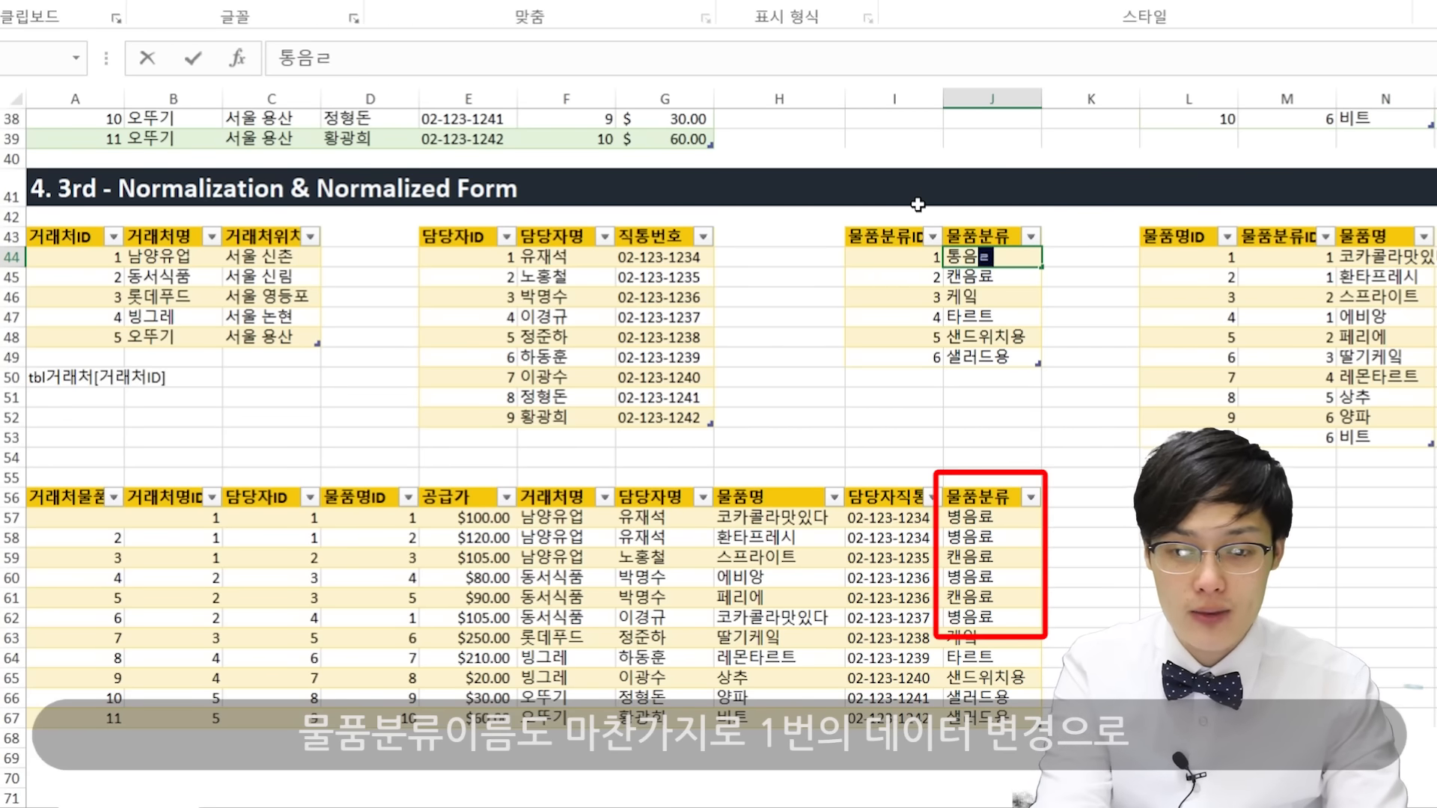
pyautogui.press('Return')
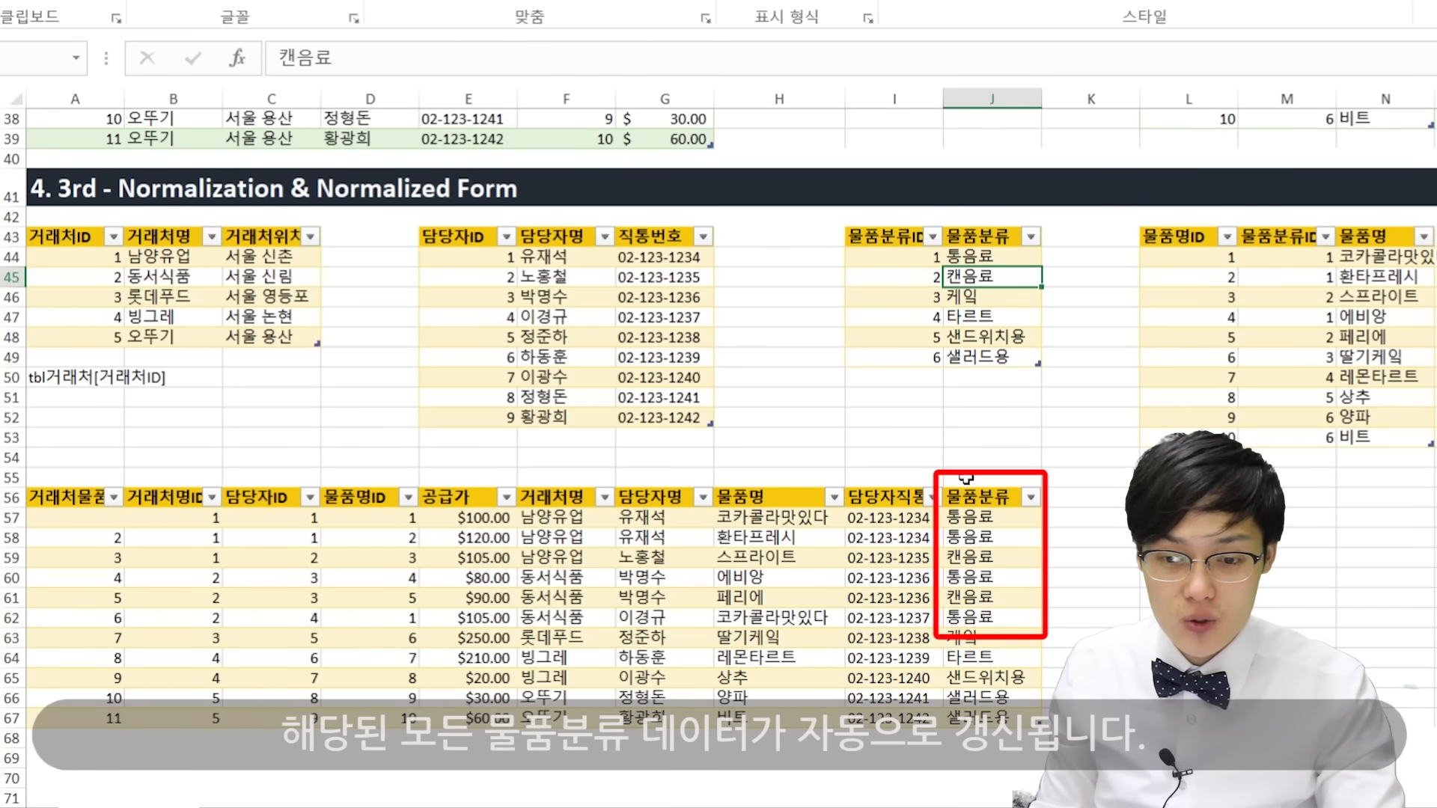
pyautogui.moveTo(988, 517); pyautogui.dragTo(990, 616)
pyautogui.click(978, 679)
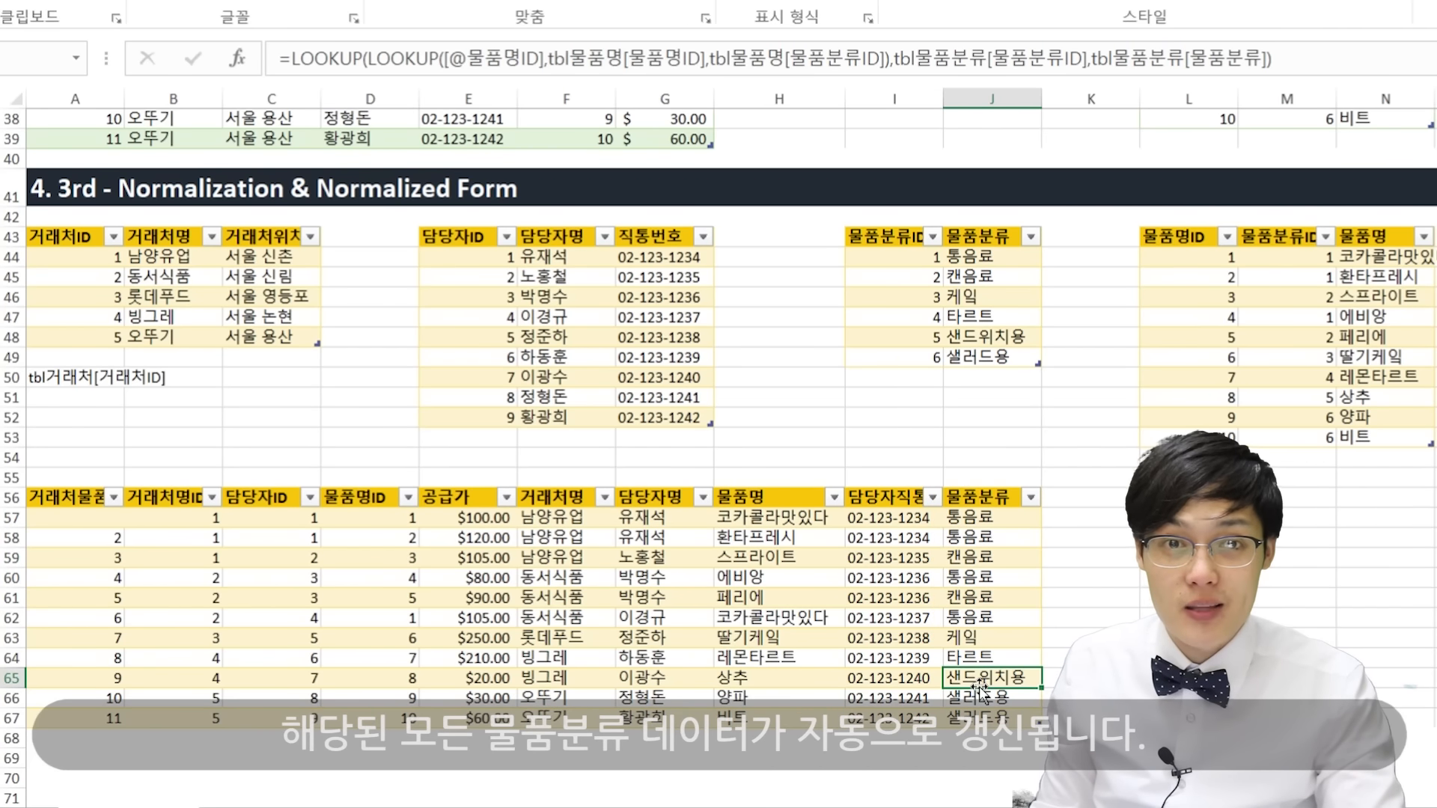